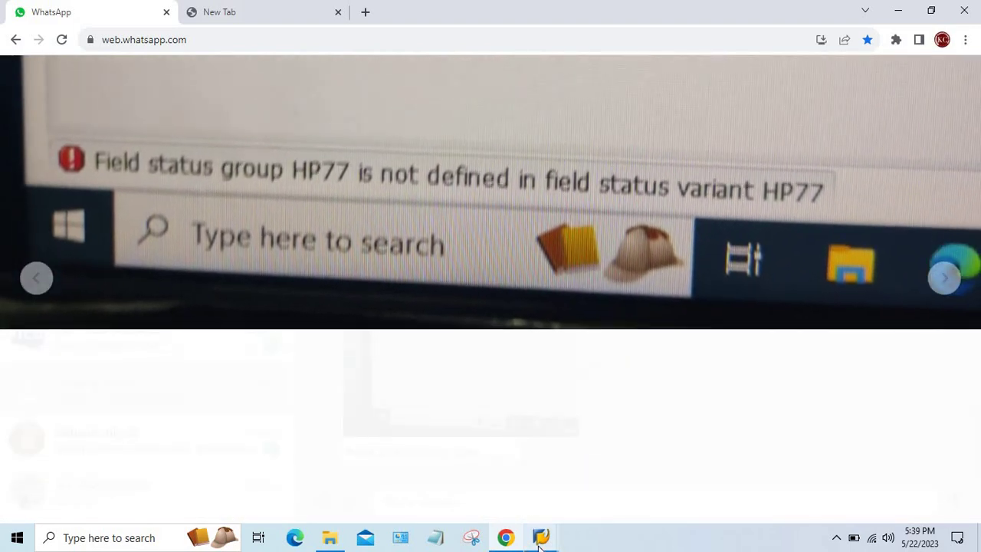
- Switch to SAP Easy Access and open central G/L account maintenance with transaction FS00
mouse_move(541, 547)
left_click(587, 447)
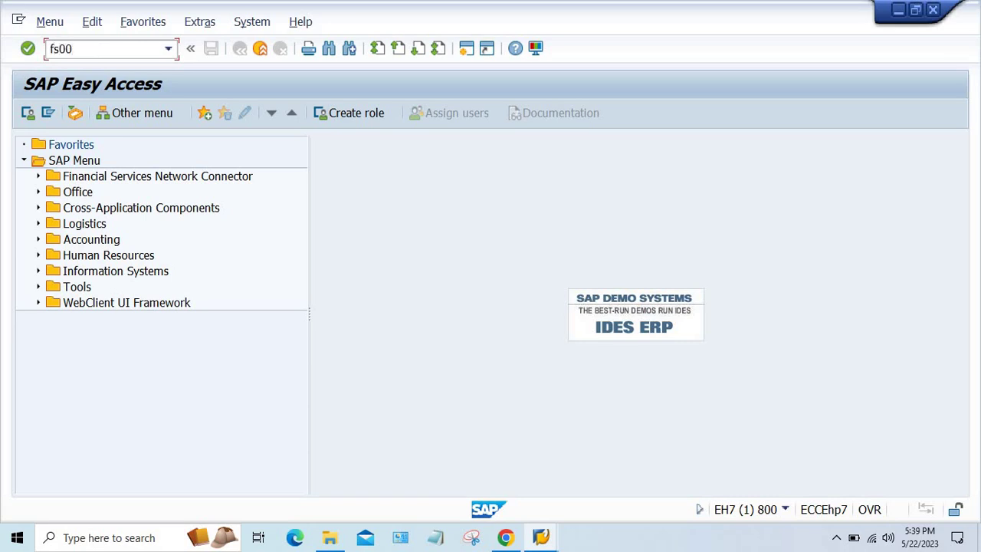
key("Return")
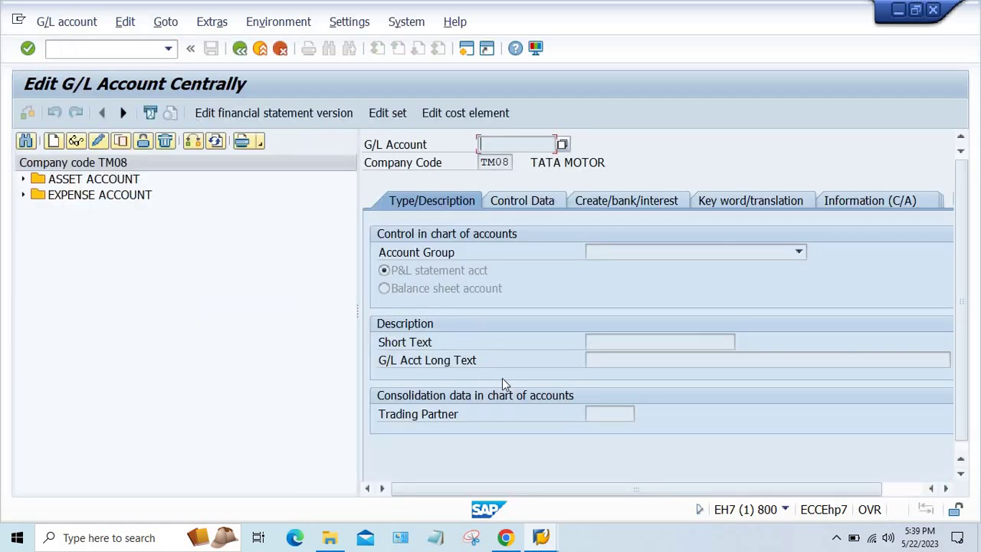
mouse_move(541, 541)
left_click(591, 479)
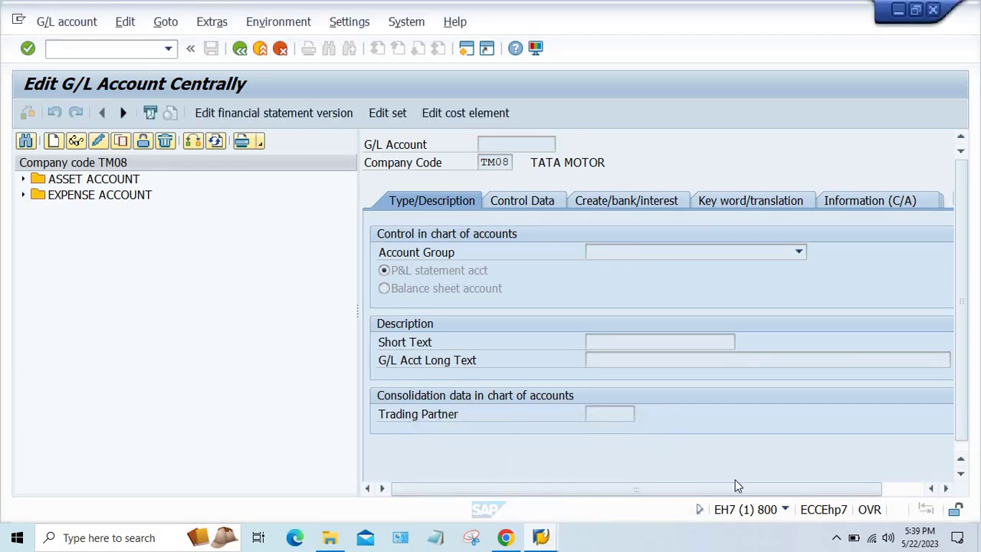
- Change the company code of the G/L account list to HP77
left_click(193, 142)
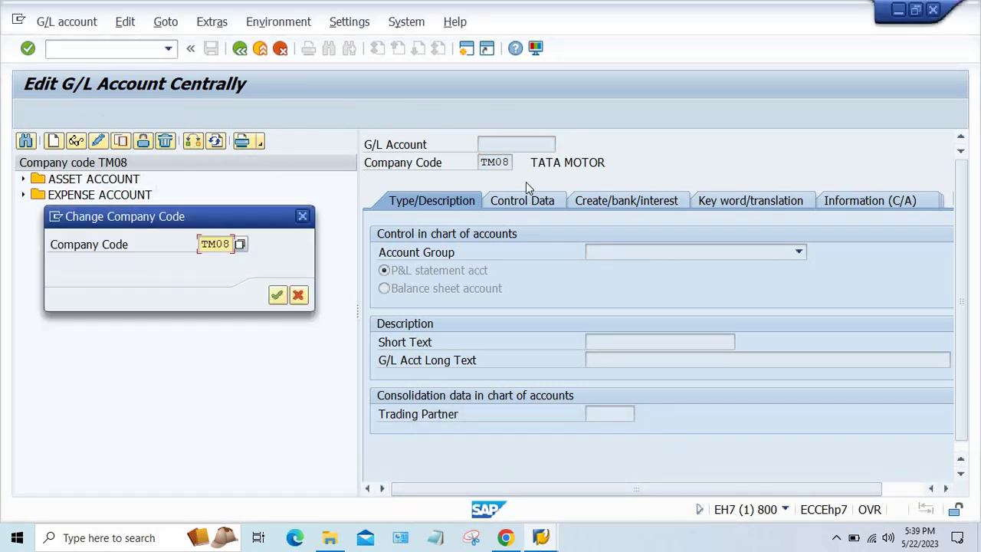
type("h")
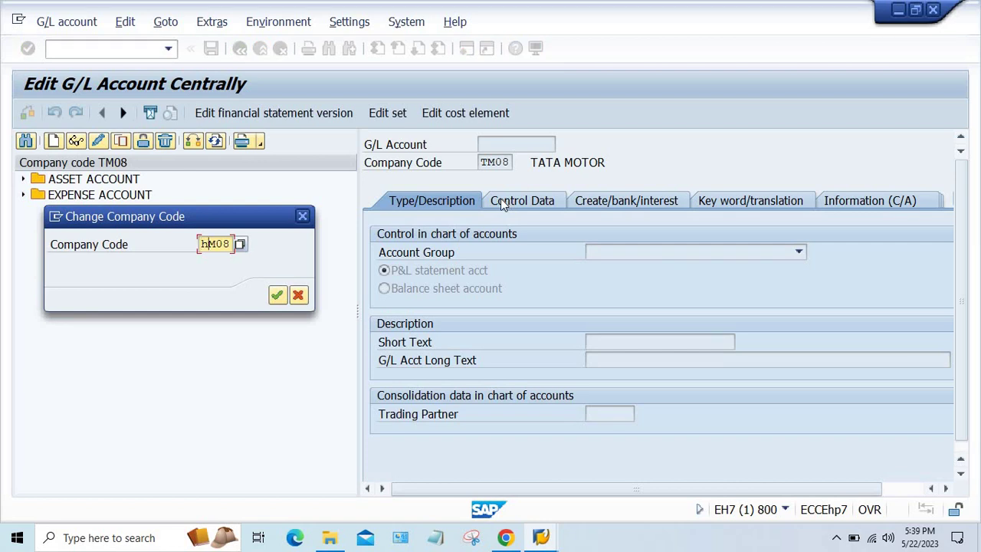
type("p77")
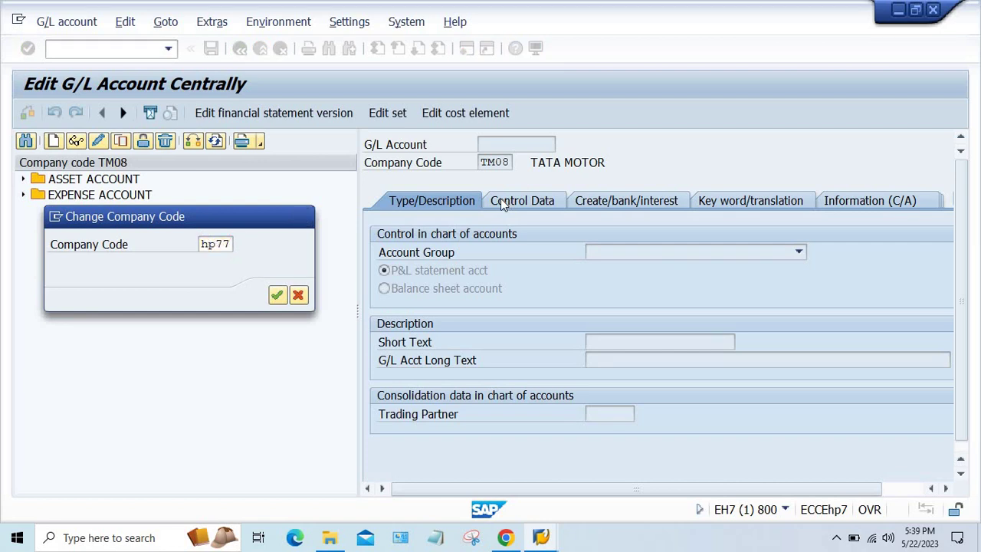
key("Return")
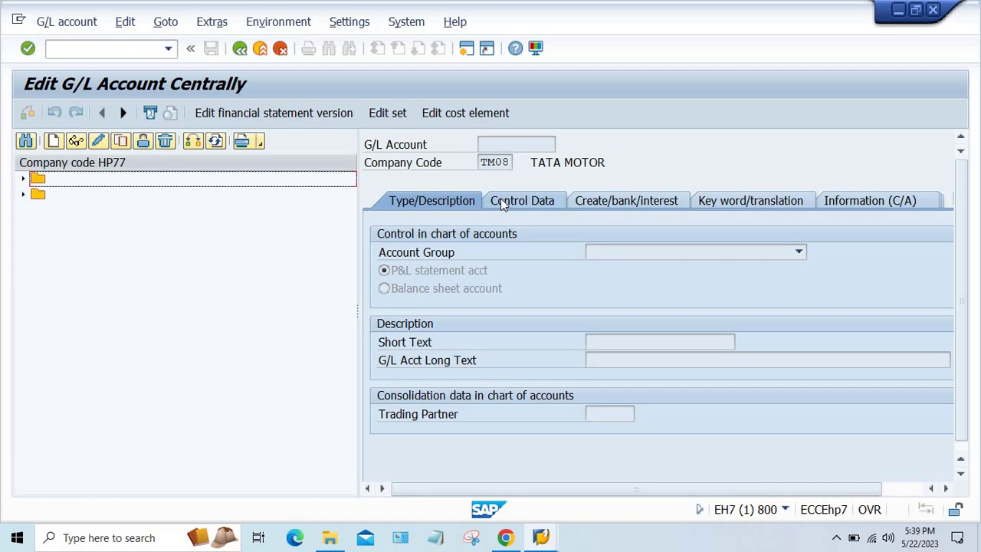
- Expand both account folders of HP77, display the RENT ACT account 004000 and dismiss the information message
left_click(23, 178)
left_click(23, 227)
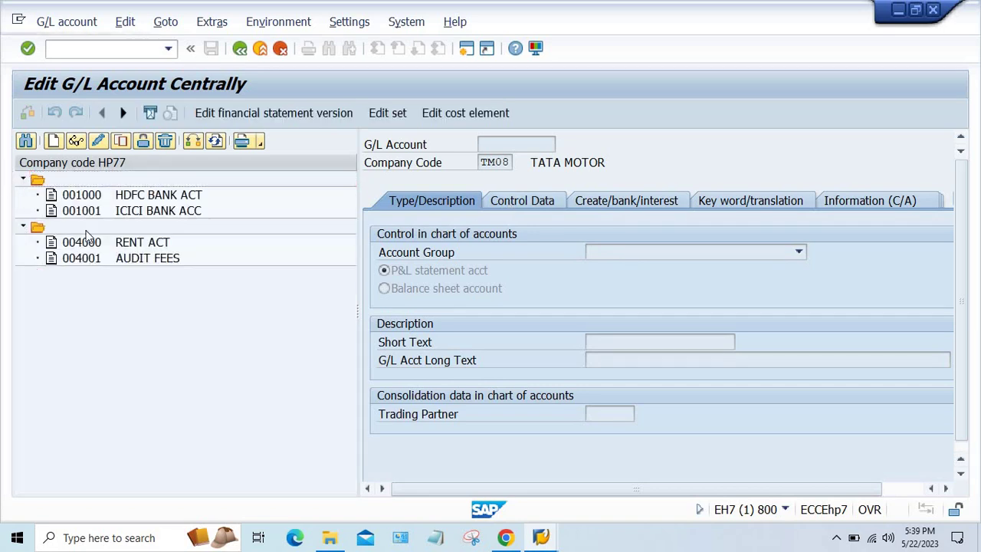
left_click(128, 246)
left_click(75, 141)
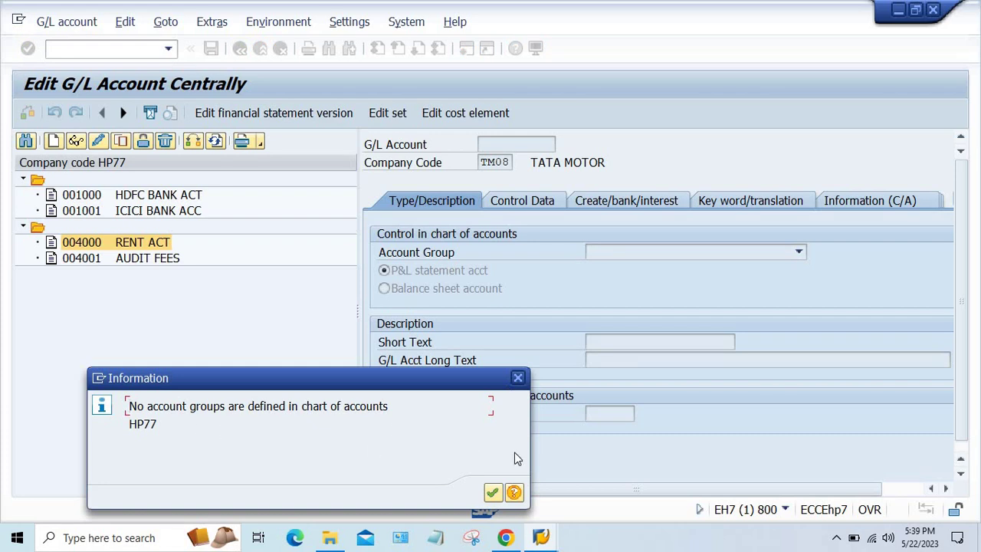
key("Return")
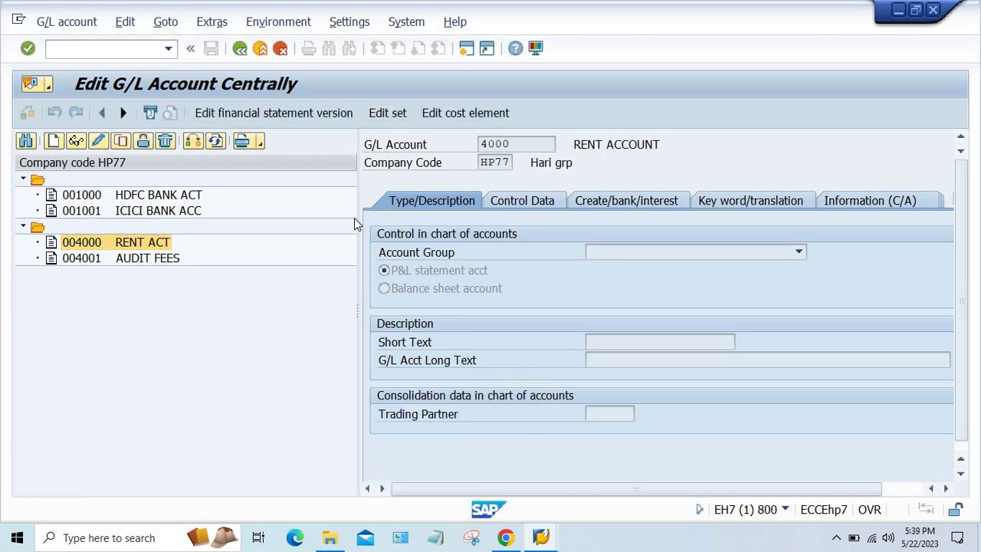
- Open a second SAP session in a maximized window and start maintenance of the G/L account groups table T077S
key("ctrl+n")
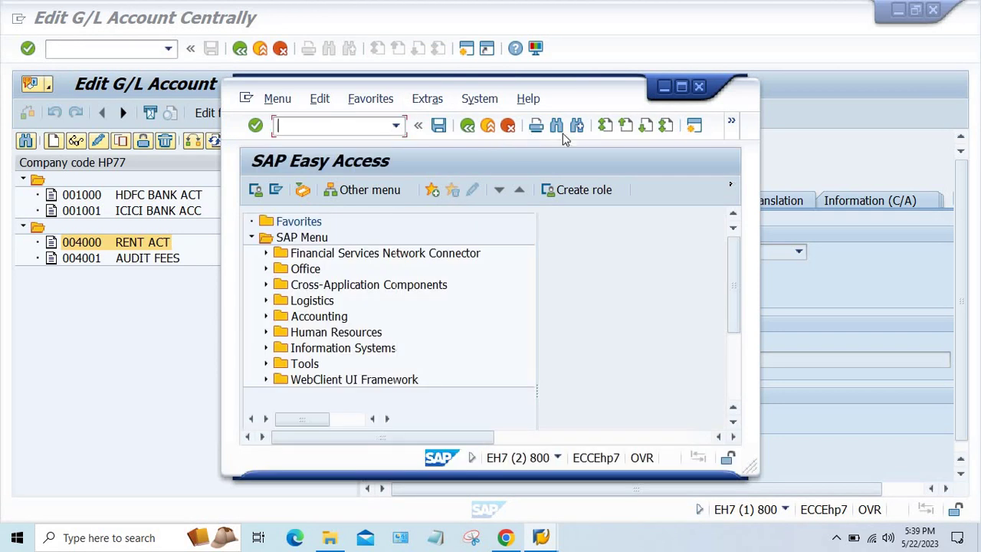
left_click(681, 87)
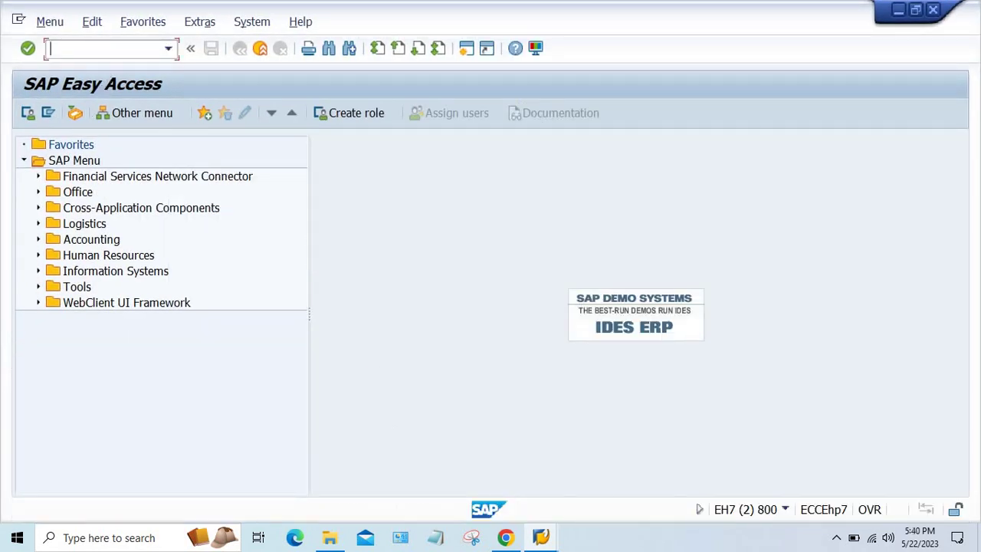
type("oba")
key("Return")
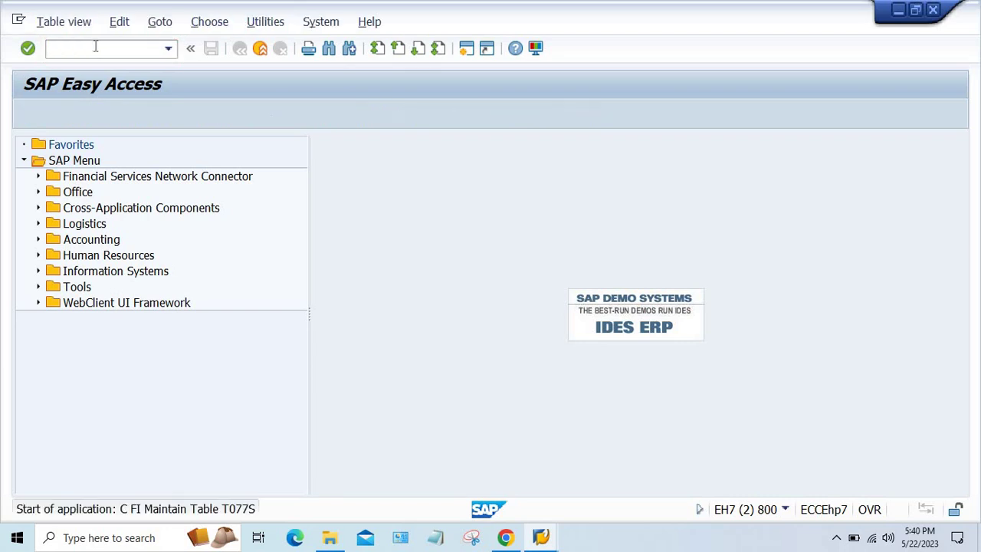
- Find the five account groups of chart of accounts TM11, ASST through REVN, and start copying them
left_click(198, 485)
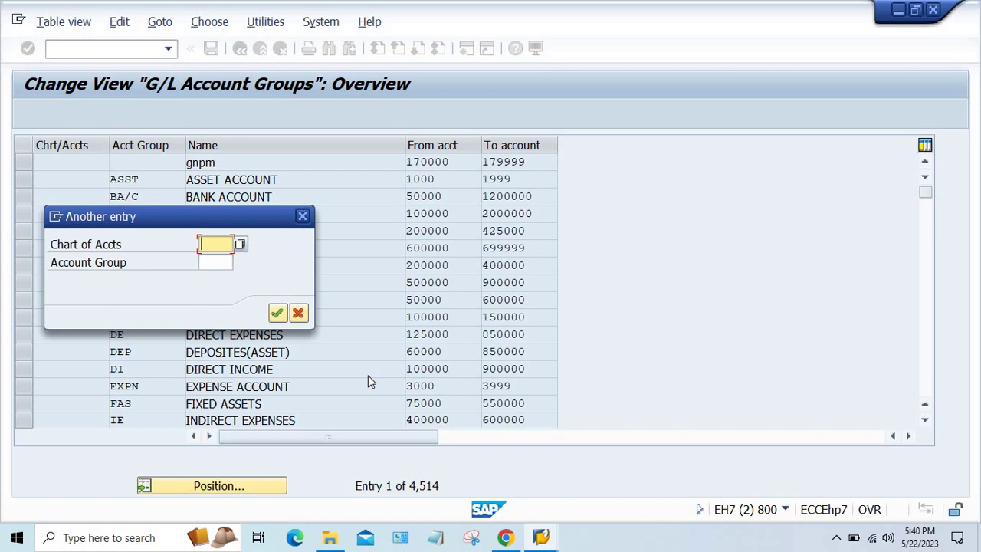
type("TM30")
key("Return")
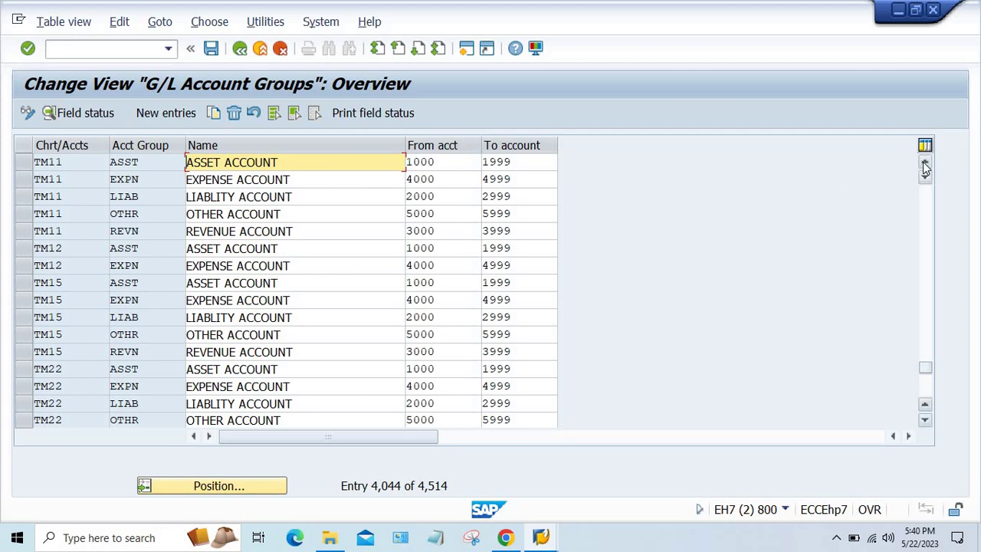
left_click(23, 162)
left_click(23, 180)
left_click(23, 196)
left_click(23, 214)
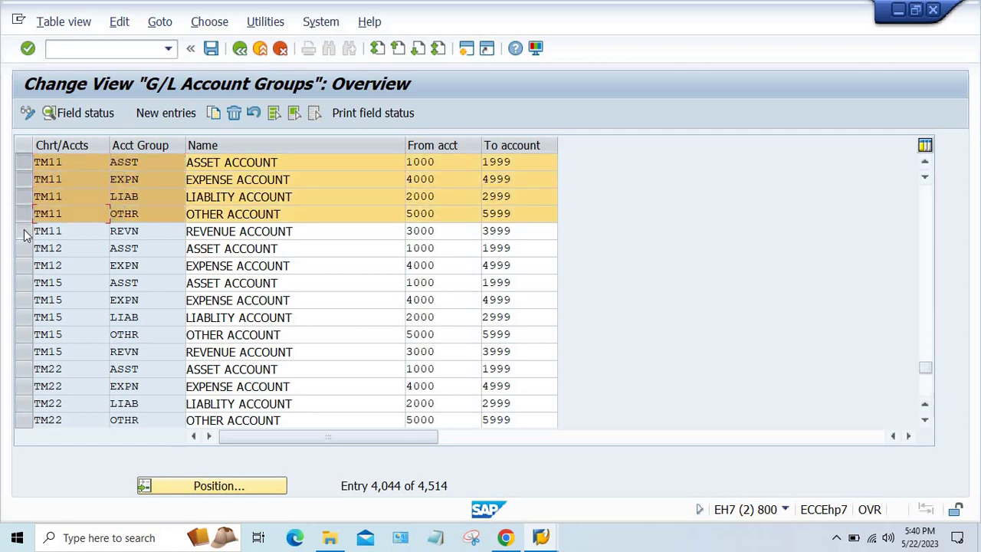
left_click(23, 231)
left_click(214, 113)
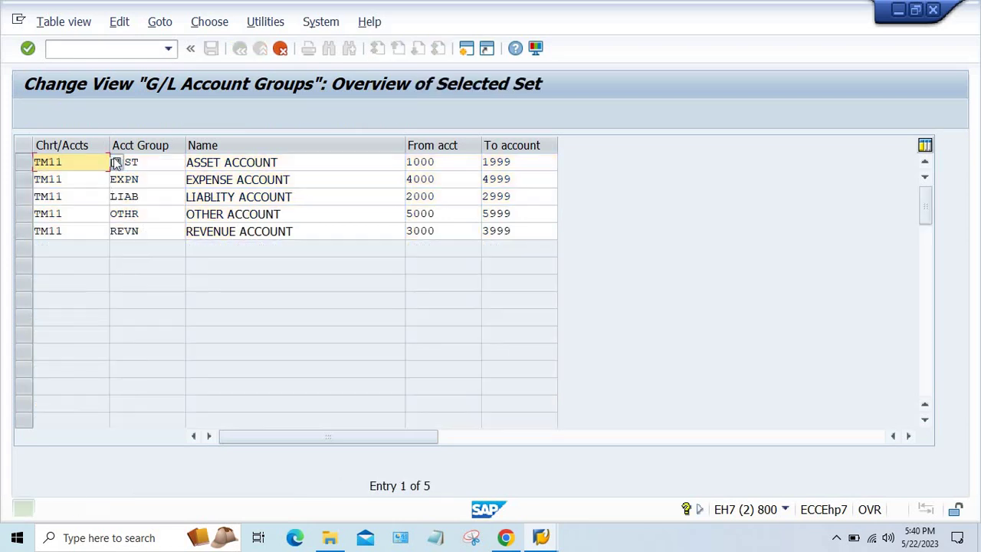
- Assign all five copied account groups to chart of accounts HP77 and save them under the proposed customizing request
left_click_drag(82, 162, 2, 151)
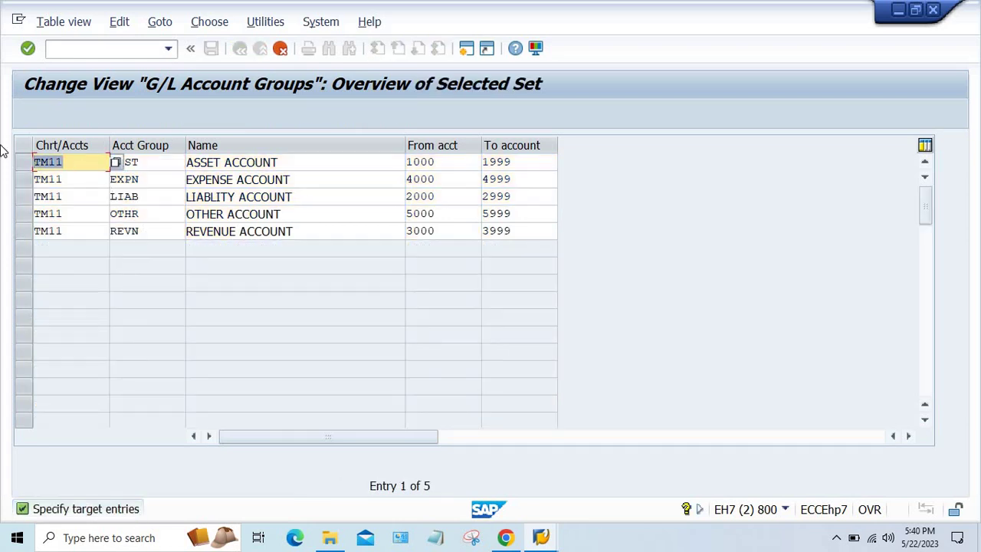
type("HP77")
key("Down")
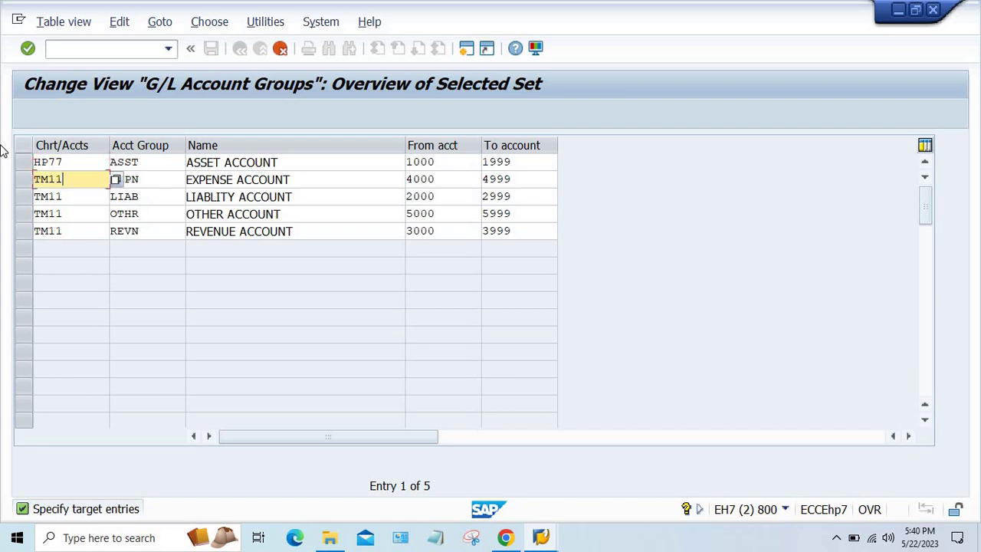
type("HP77")
key("Down")
type("HP77")
key("Down")
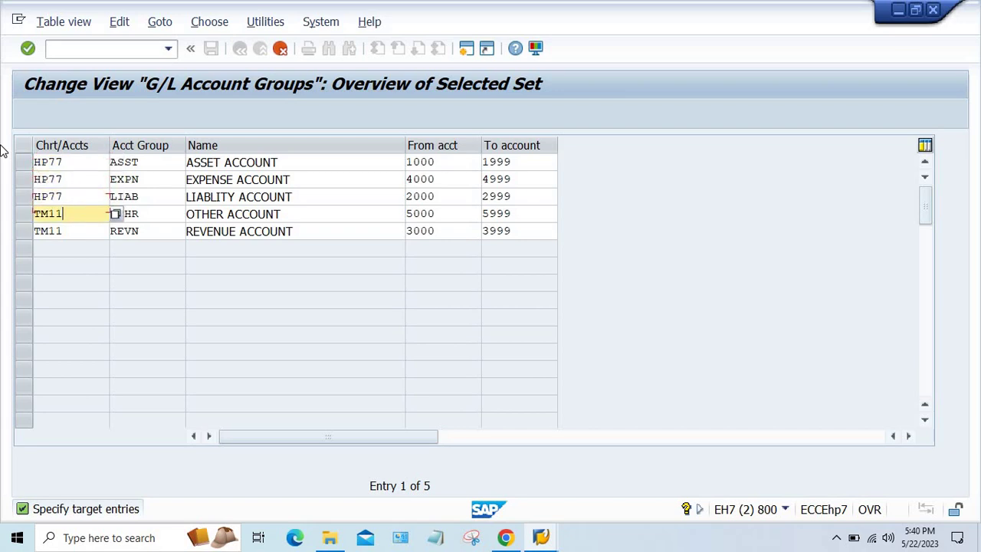
type("HP77")
key("Down")
type("HP77")
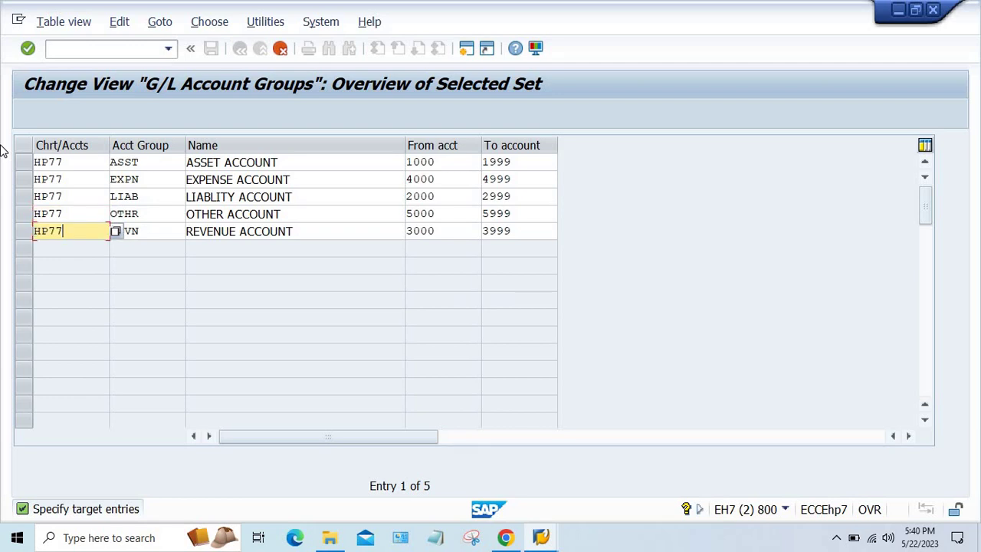
key("Return")
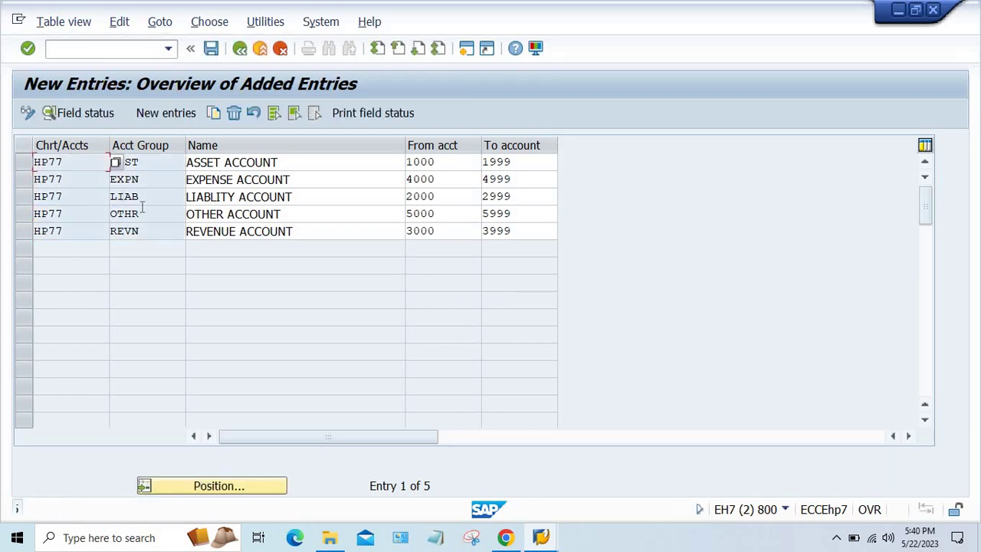
key("ctrl+s")
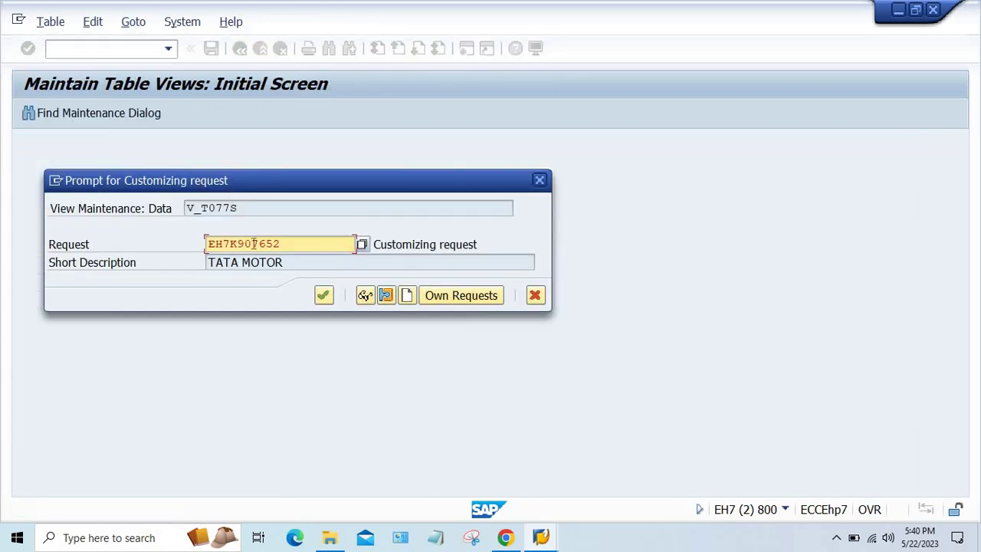
left_click(322, 296)
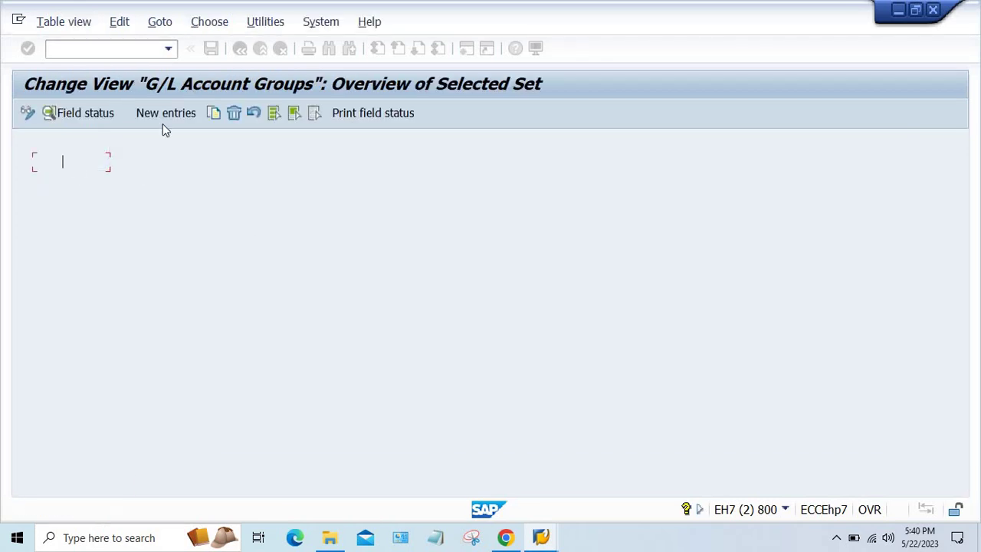
- Return to the G/L account session, restart it with /NFS00 and expand the asset and expense account folders of TM08
mouse_move(541, 536)
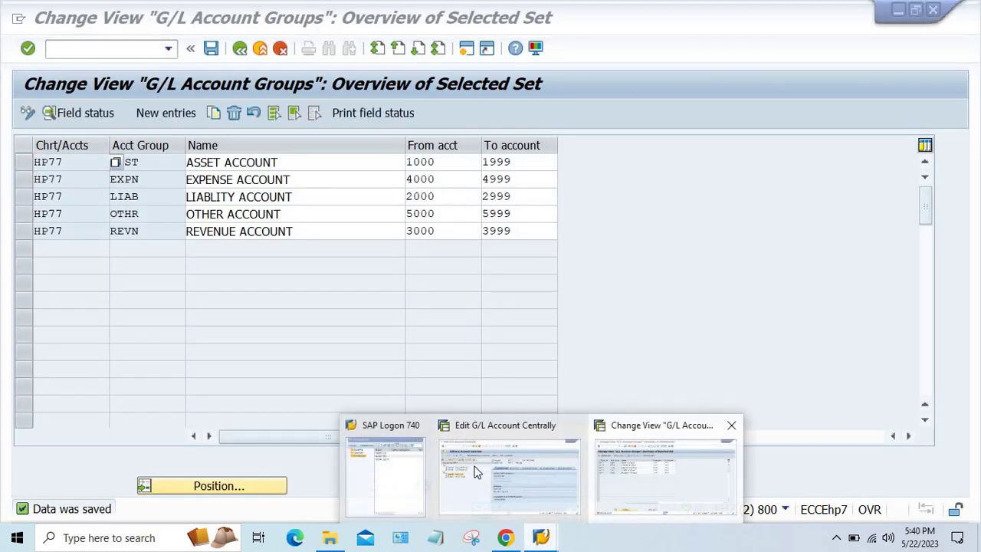
left_click(510, 471)
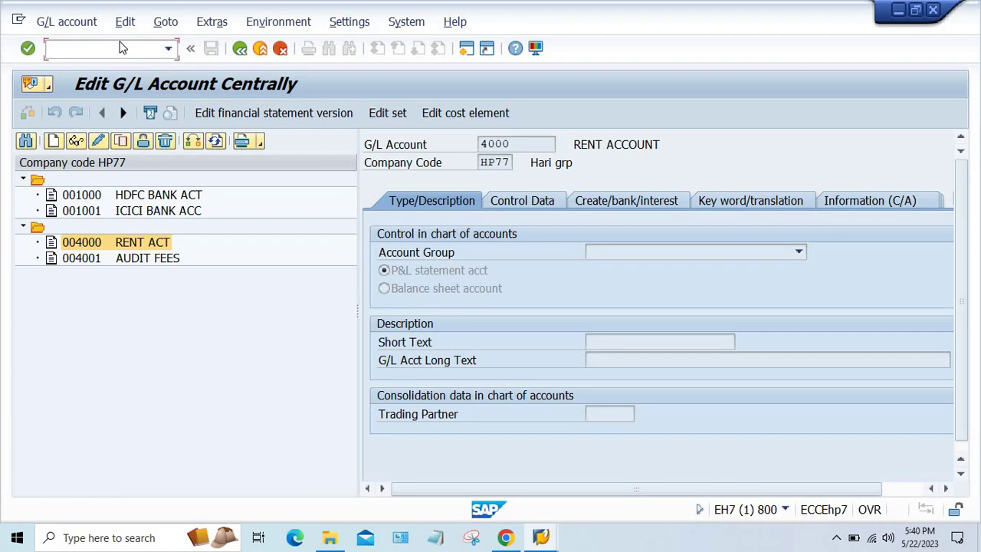
type("/NFS00")
key("Return")
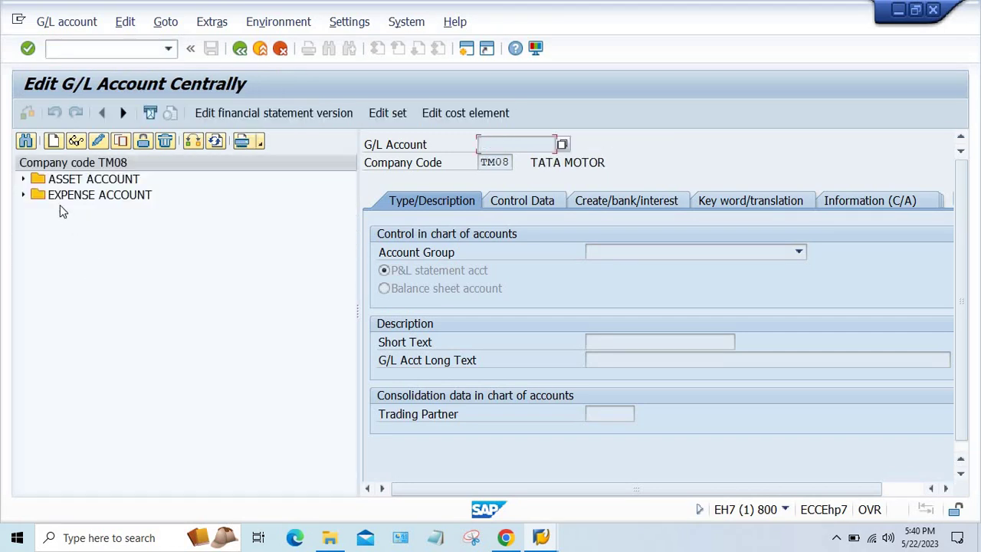
left_click(23, 178)
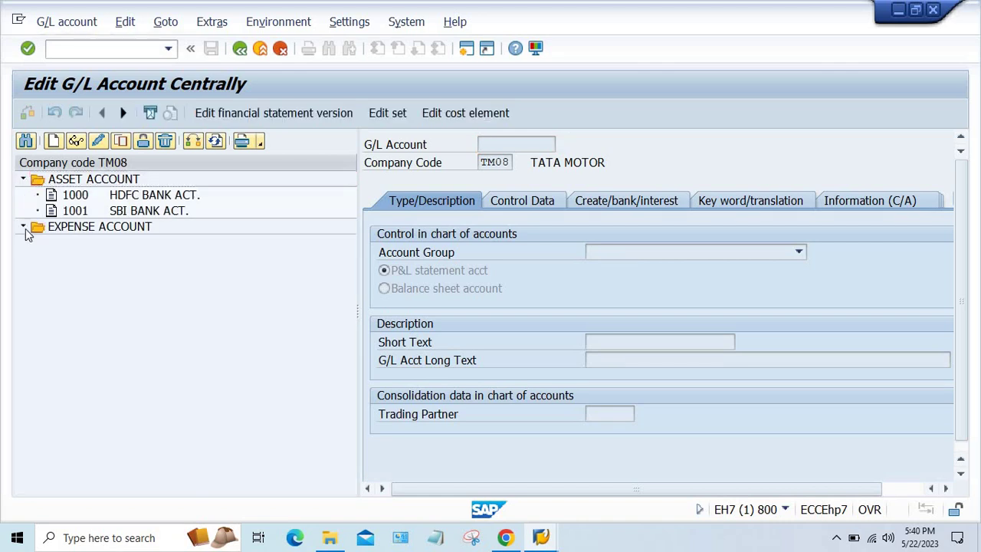
left_click(23, 227)
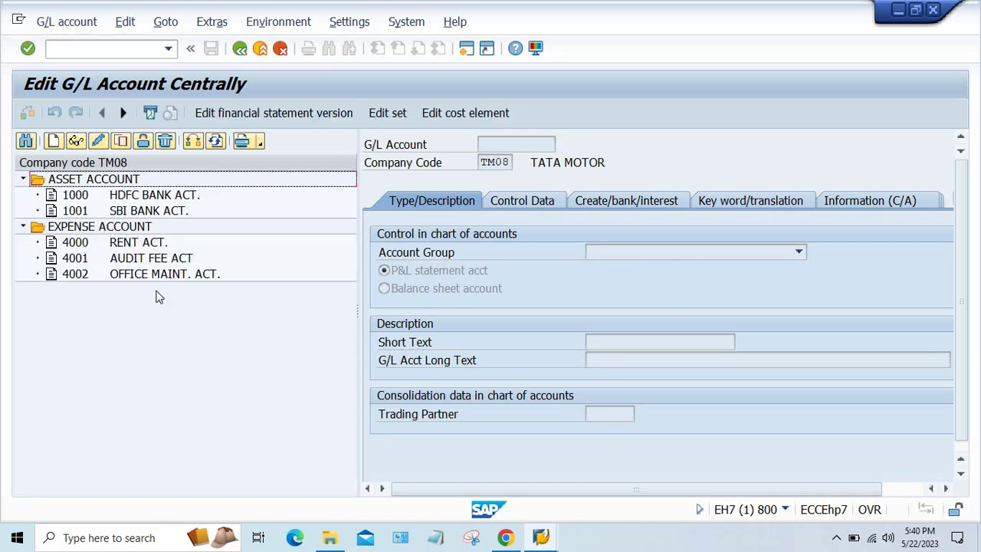
- Change the company code to HP77 and expand its account folders to check the account grouping
left_click(190, 145)
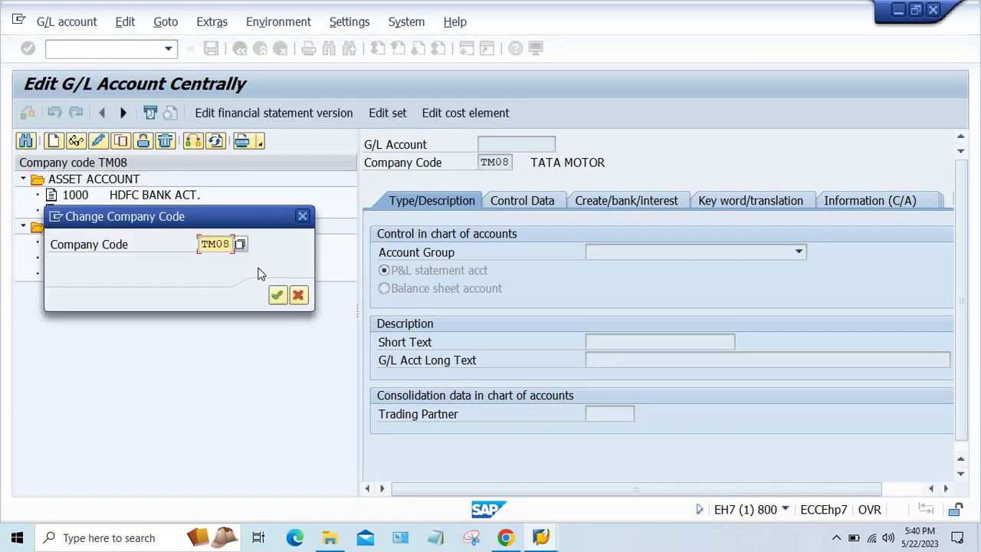
type("HP77")
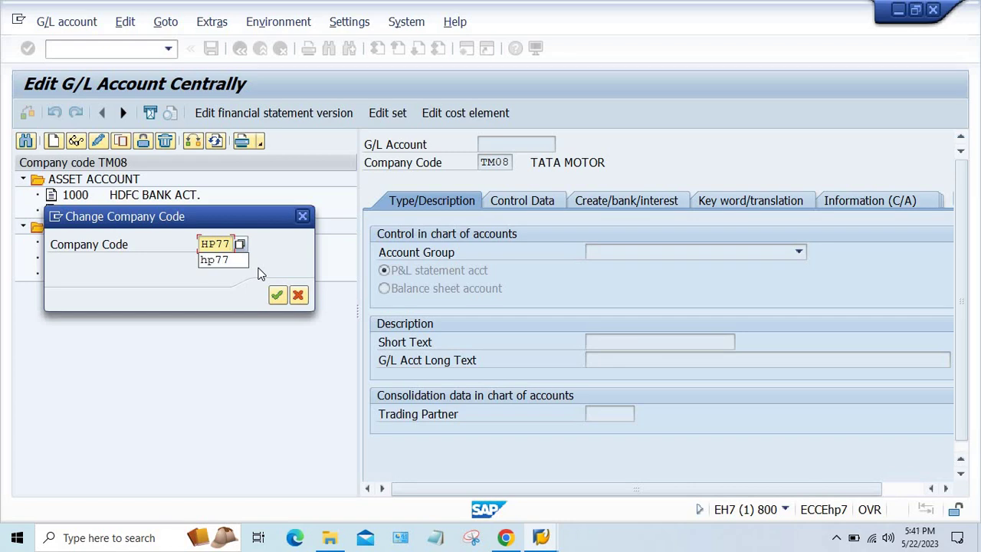
key("Return")
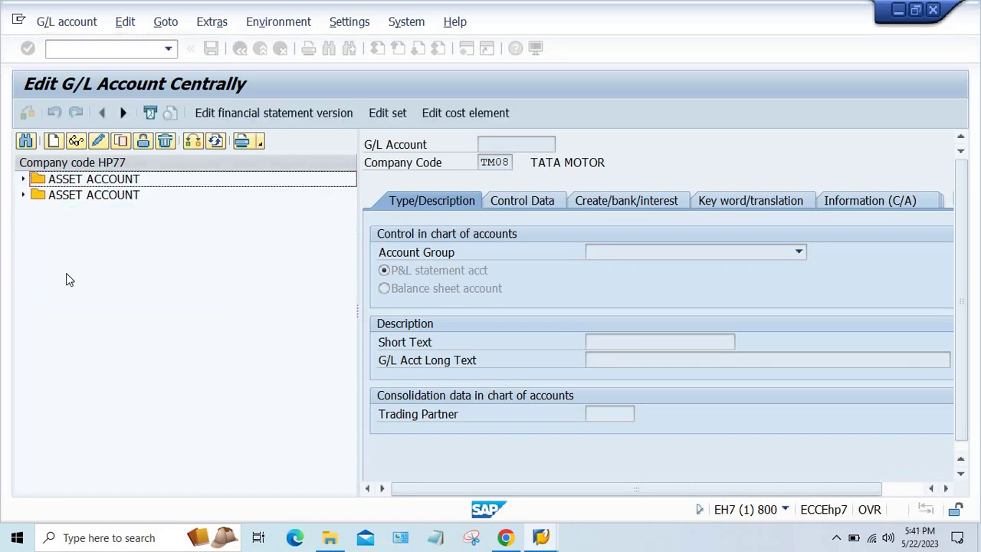
left_click(23, 195)
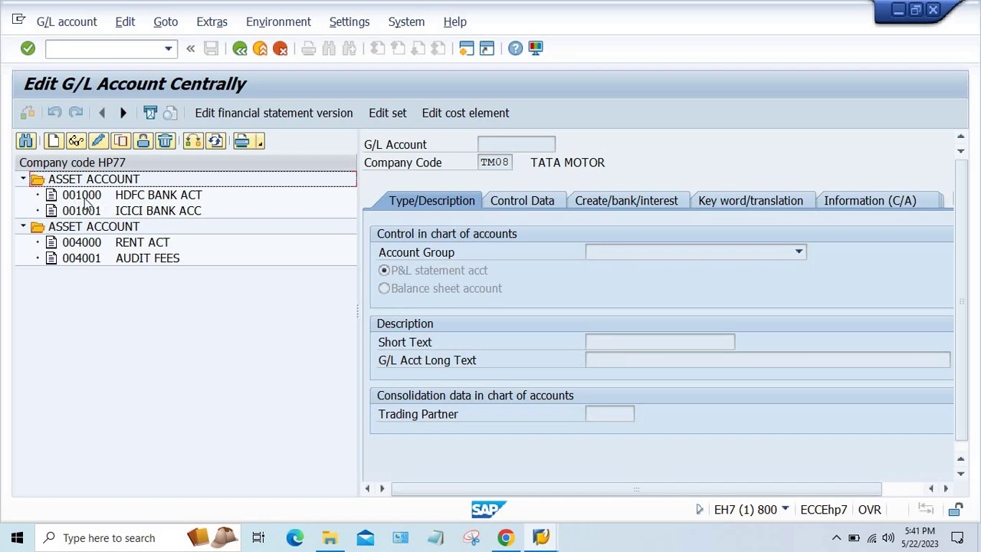
- Switch to the customizing session, start transaction /NOB13 and open the details of chart of accounts HP77
left_click(541, 537)
left_click(656, 498)
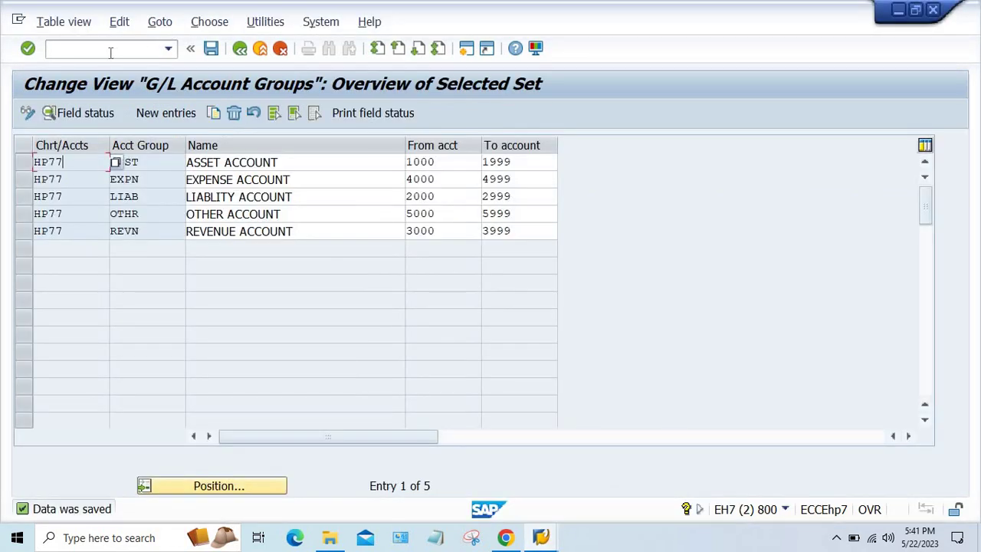
type("/N")
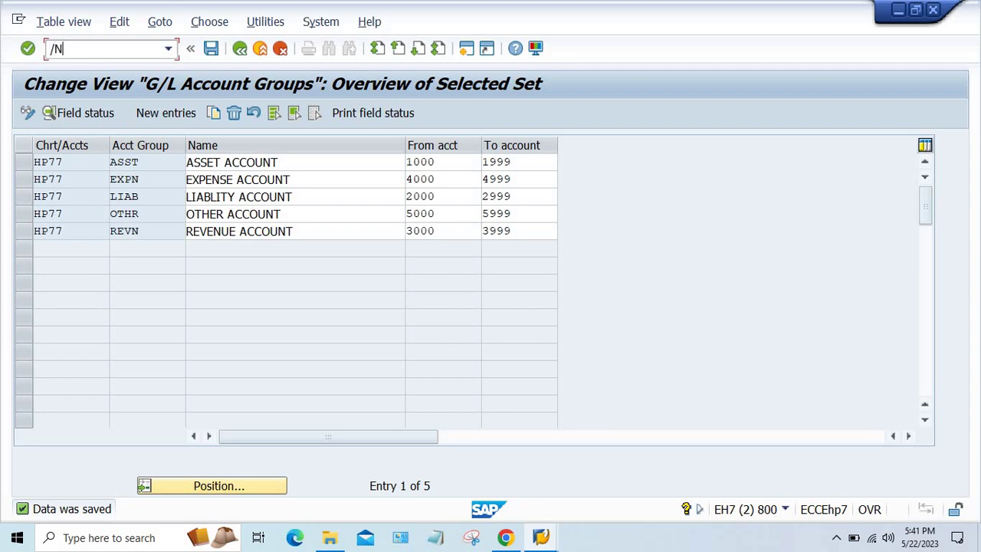
type("OB13")
key("Return")
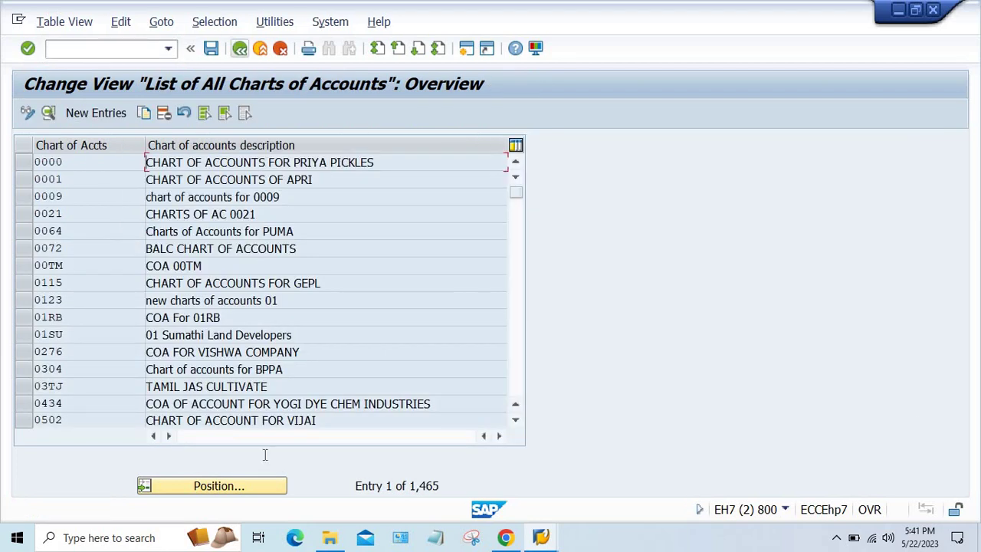
left_click(215, 489)
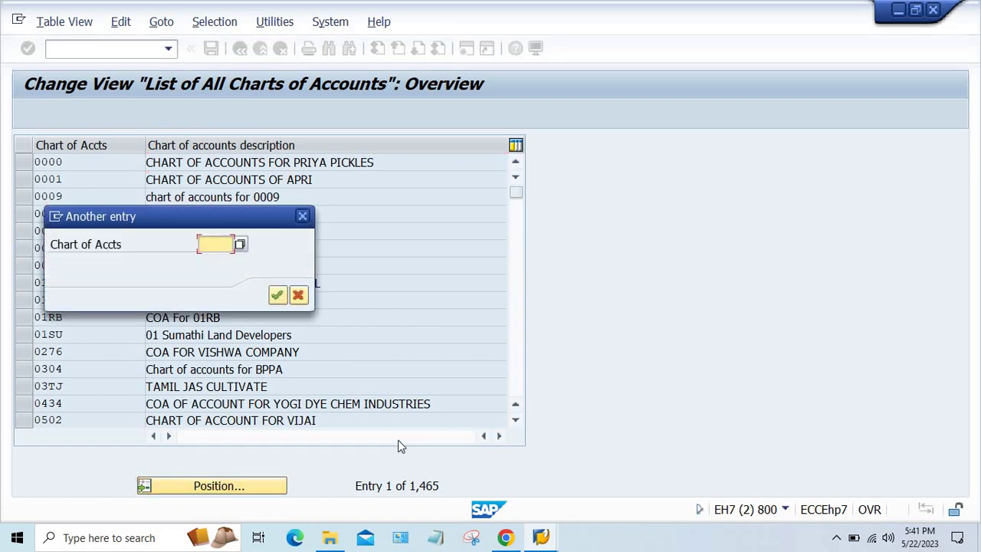
type("HP77")
key("Return")
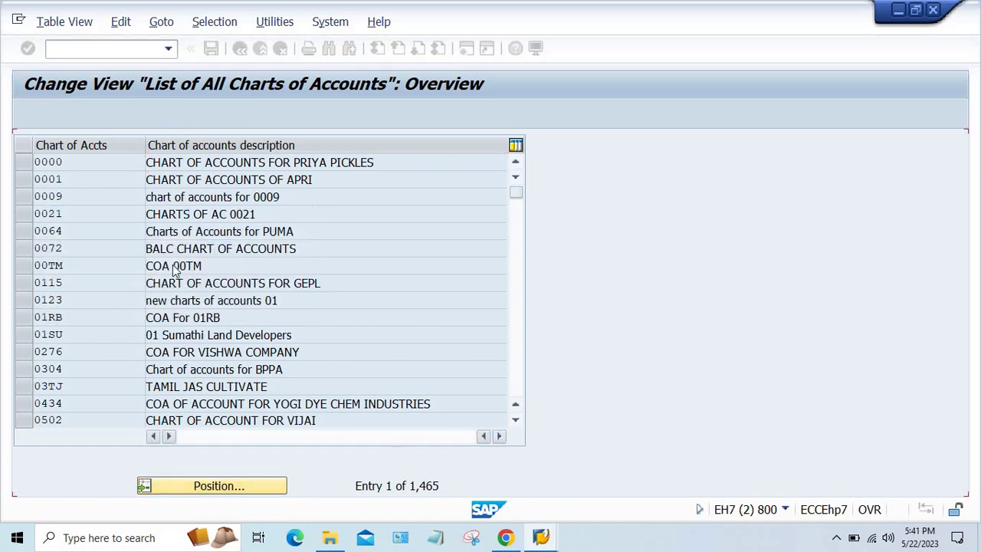
double_click(90, 160)
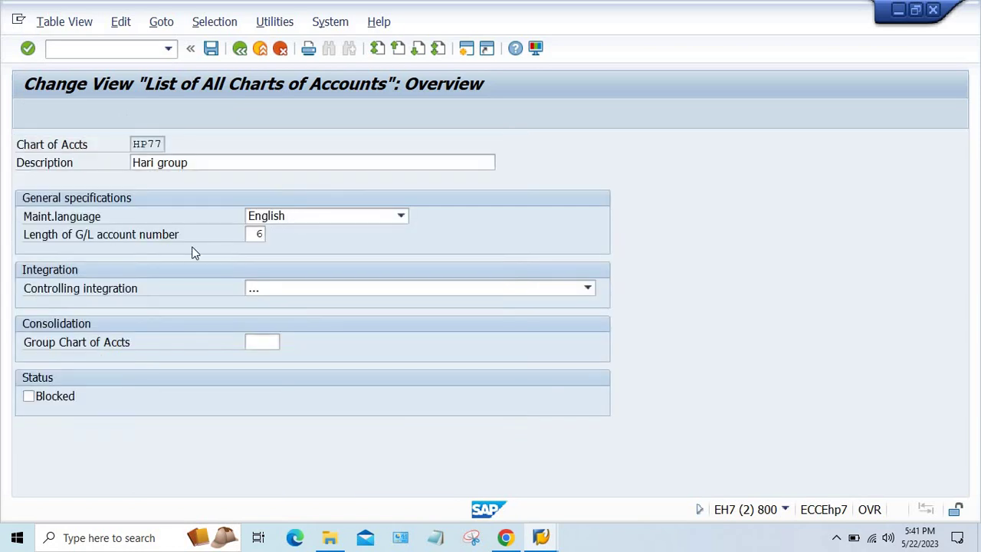
- Set the G/L account number length to 4 with manual creation of cost elements, and save under the proposed customizing request
left_click(259, 233)
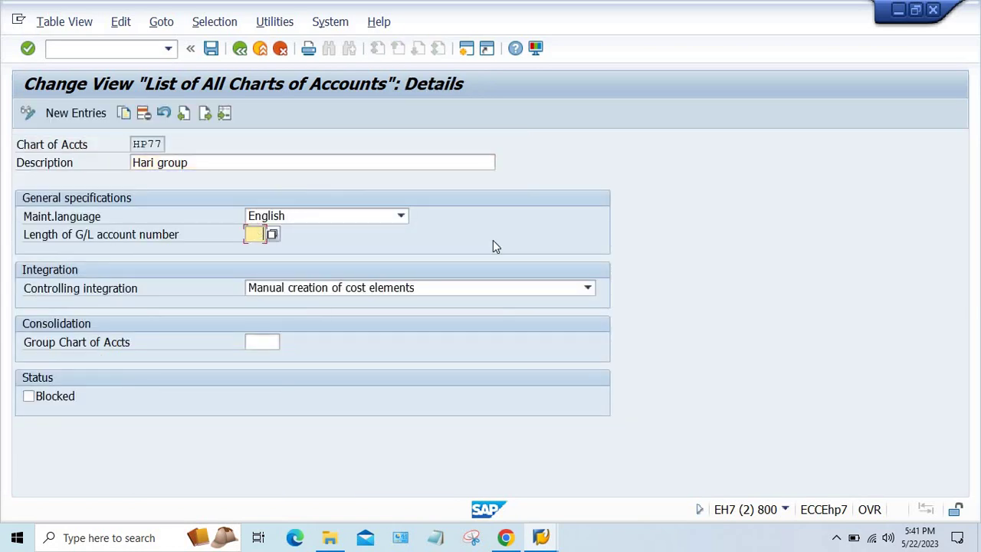
key("ctrl+s")
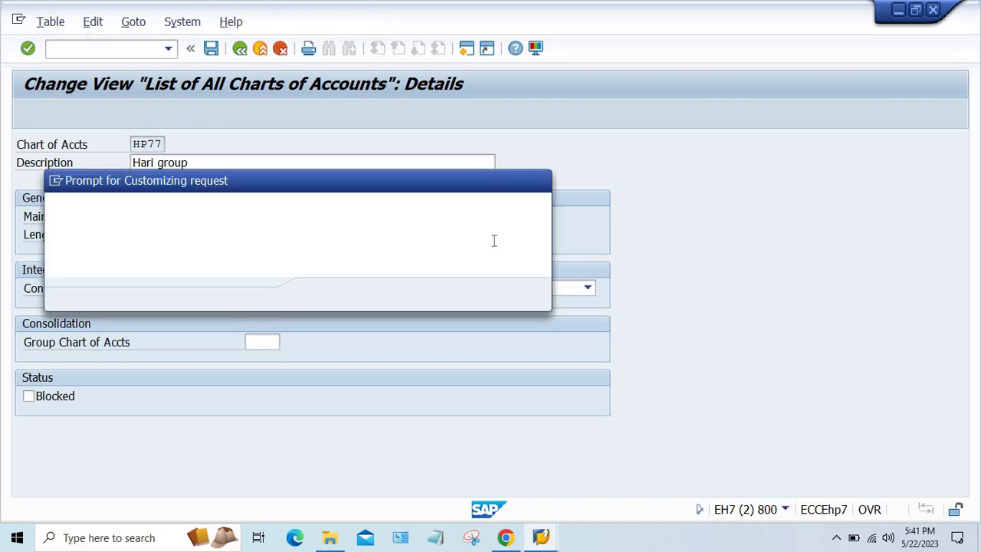
key("Return")
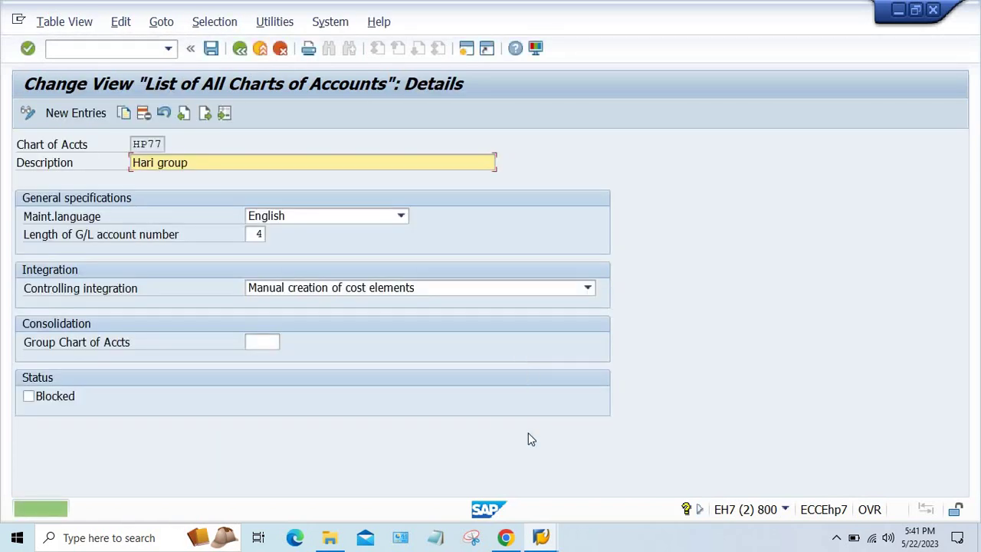
- Return to the G/L account session, restart it with /NFS00 and expand the account folders of company code HP77
left_click(544, 539)
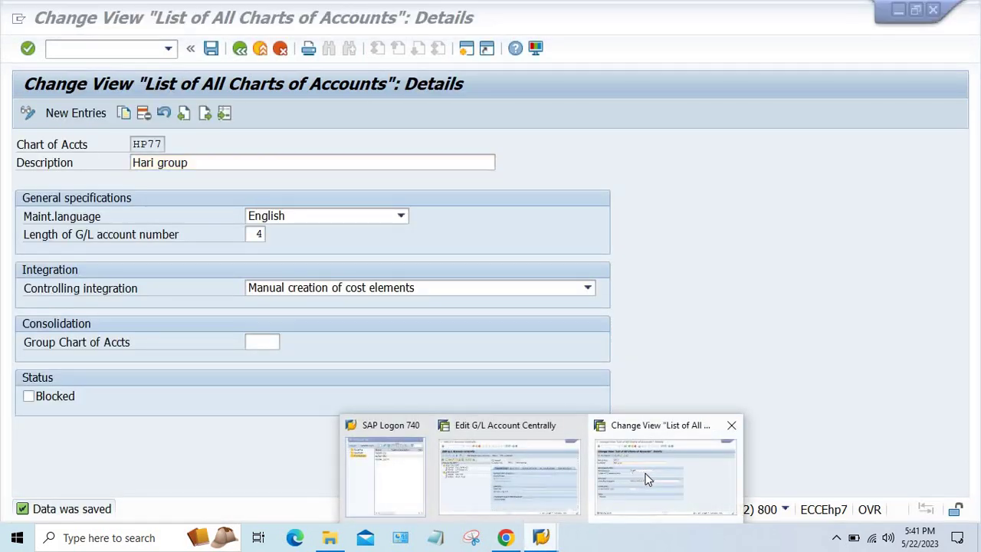
left_click(511, 490)
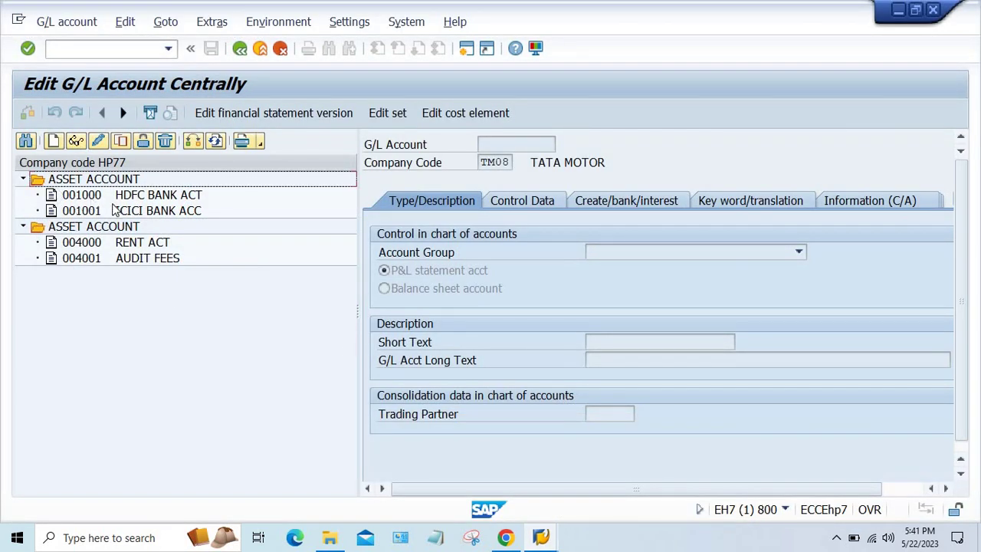
left_click(168, 49)
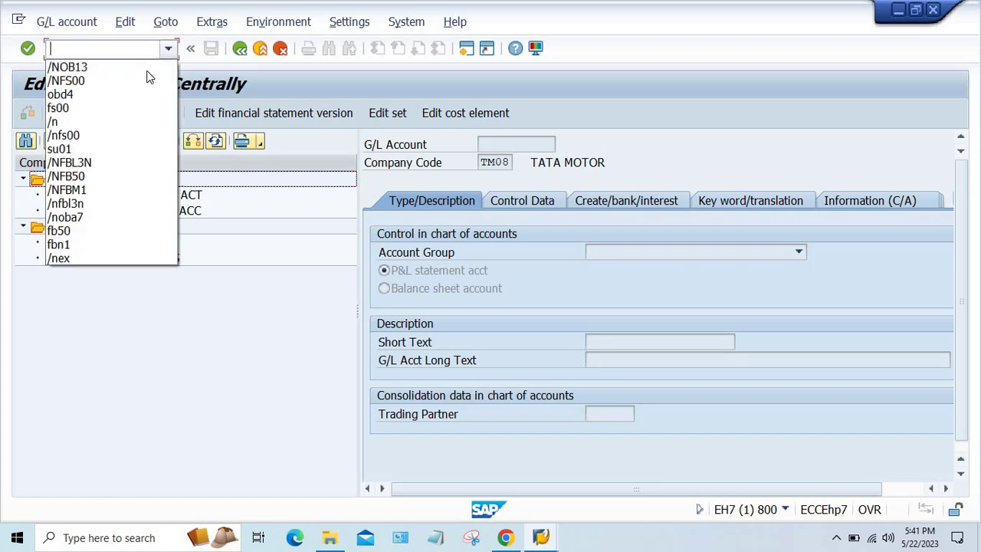
left_click(146, 81)
key("Return")
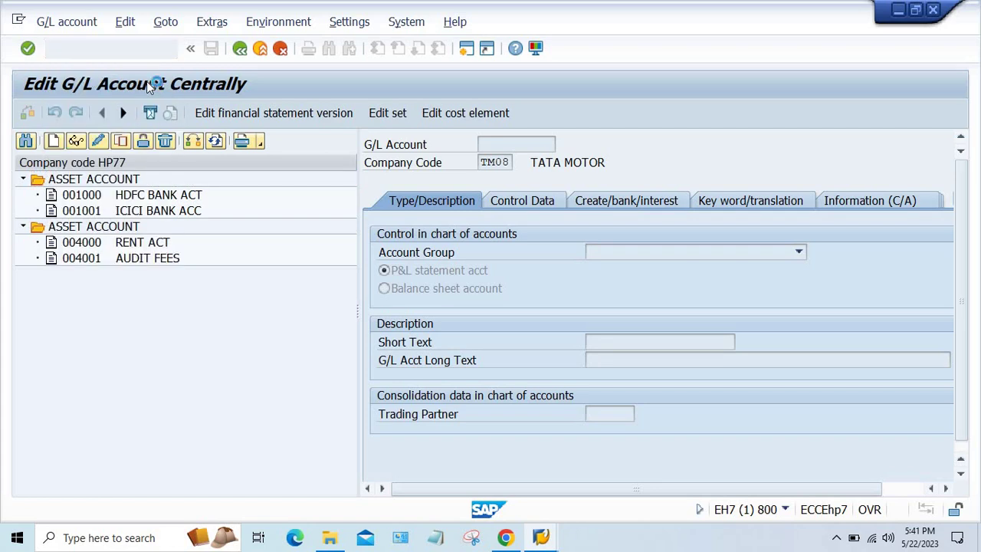
left_click(22, 180)
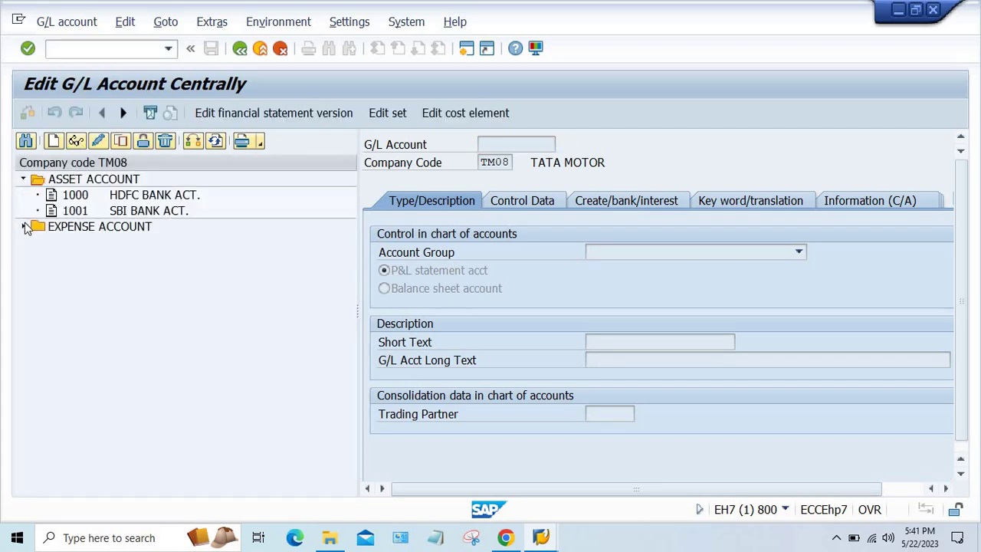
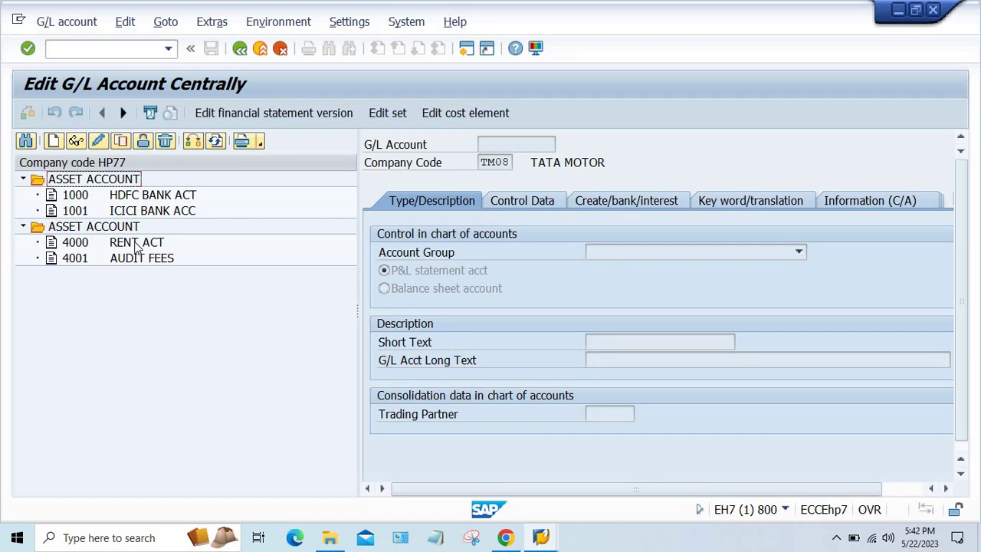
- Start copying rent account 4000 to a new G/L account 4002 in company code HP77
left_click(138, 244)
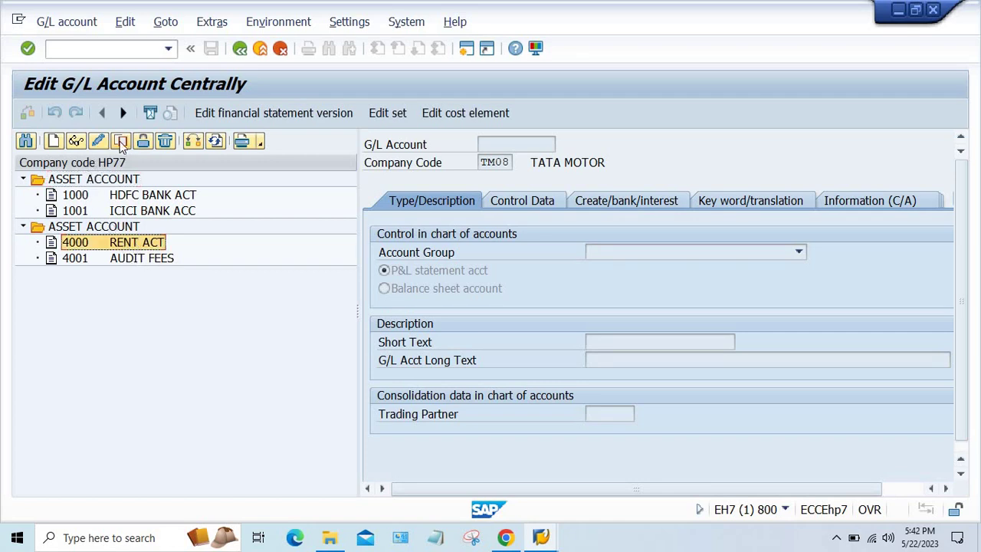
left_click_drag(236, 268, 230, 274)
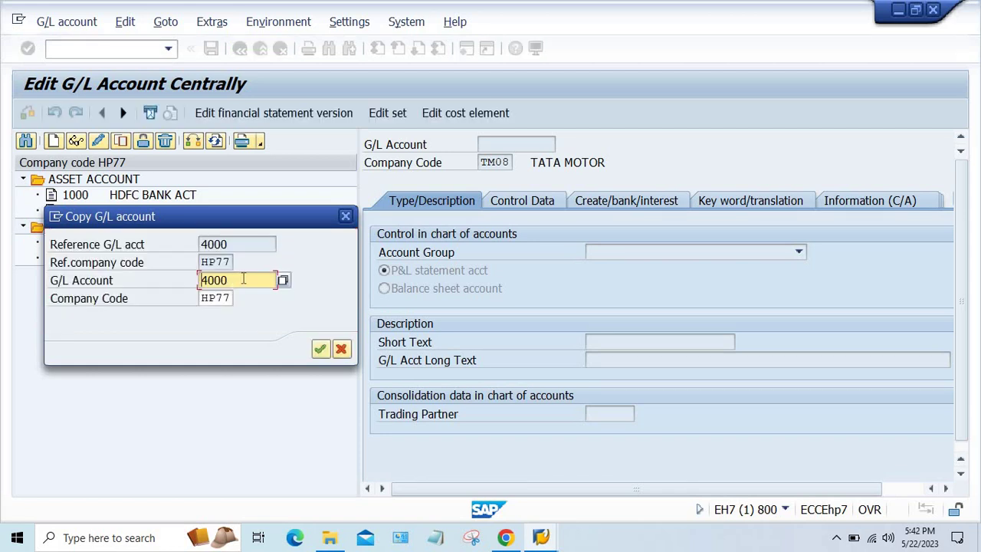
key("BackSpace")
type("2")
key("Return")
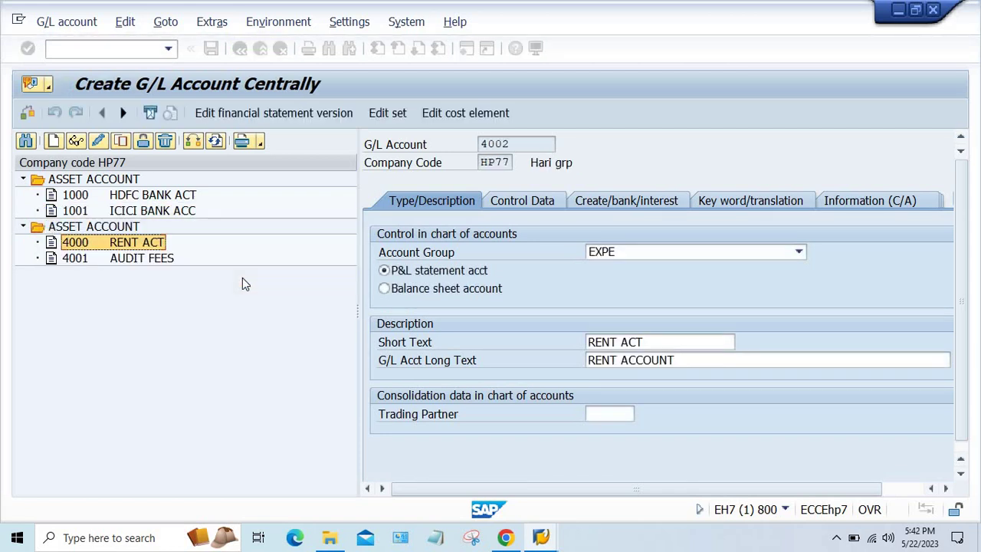
- Overwrite the short text and the long text of account 4002 with "SALARY ACT."
left_click_drag(644, 342, 278, 331)
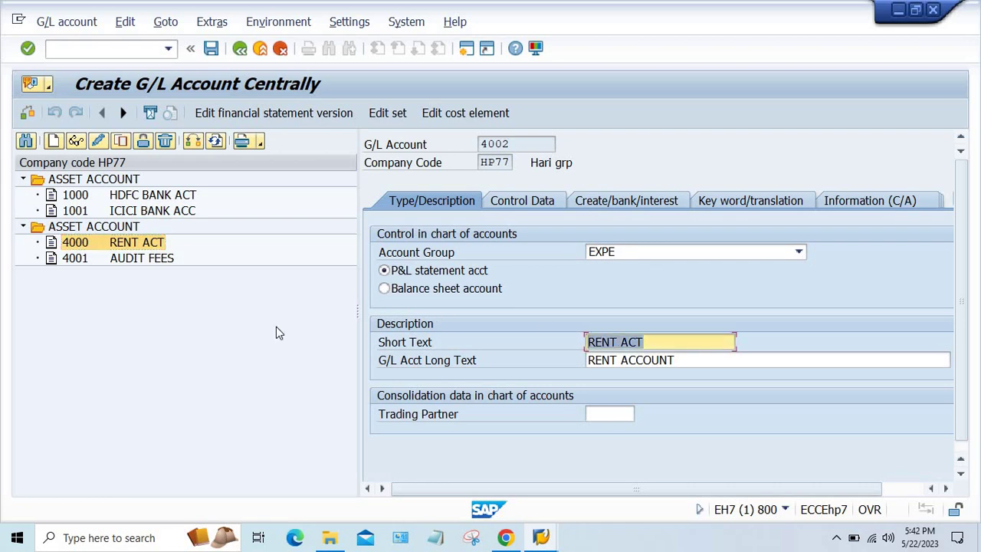
type("SA")
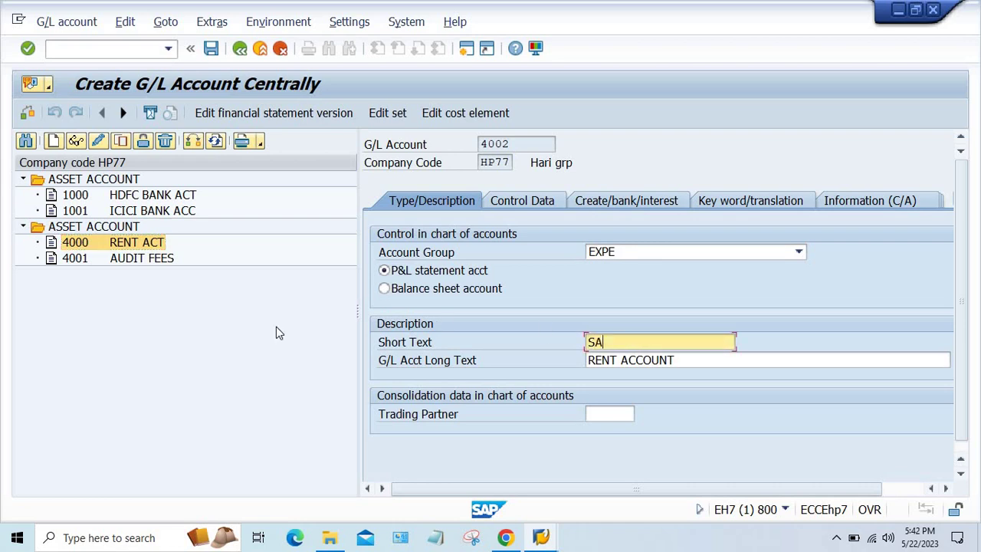
type("LARY ACT.")
key("ctrl+a")
key("ctrl+c")
key("Tab")
key("ctrl+v")
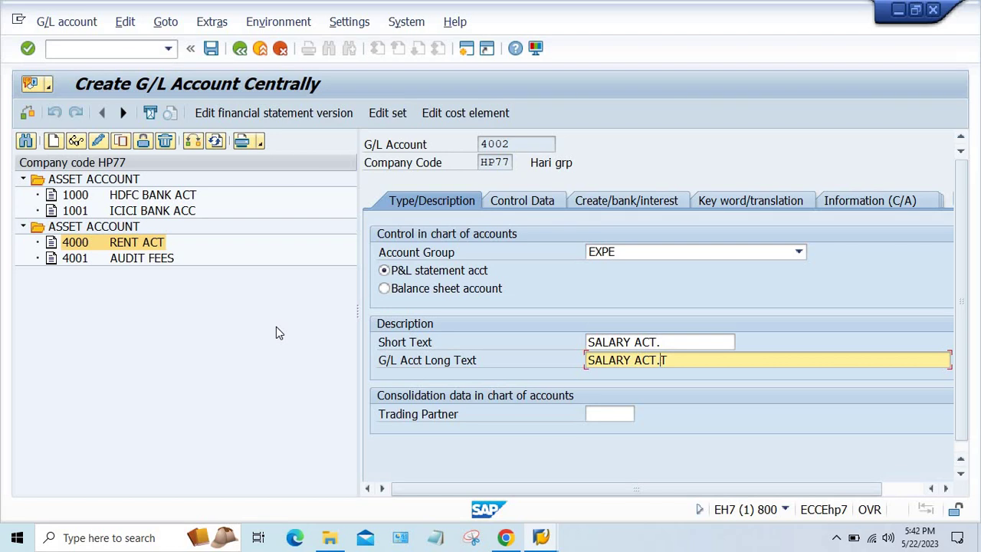
- Abandon the unsaved account 4002 and return to the SAP Easy Access screen with /N
left_click(135, 248)
left_click(137, 259)
left_click(127, 244)
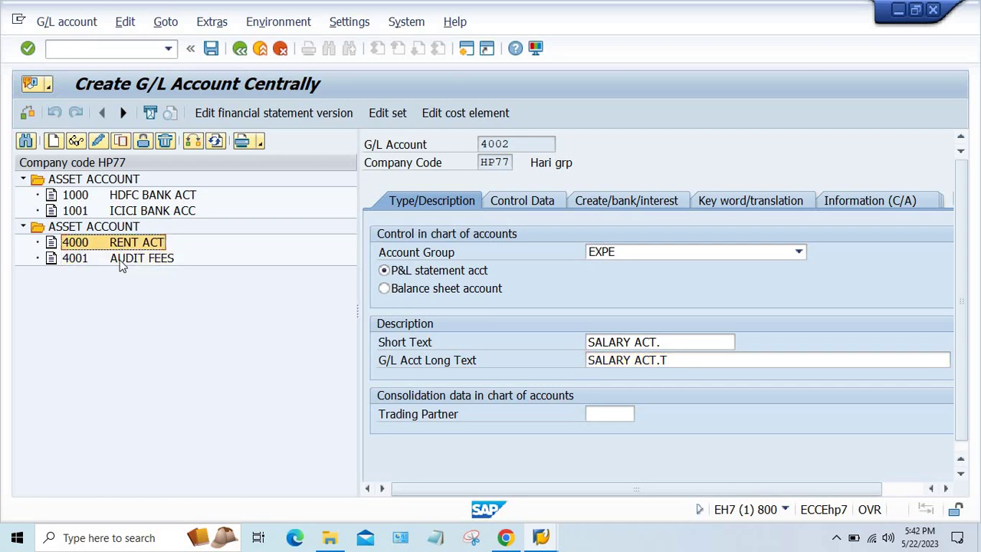
left_click(123, 260)
left_click(110, 50)
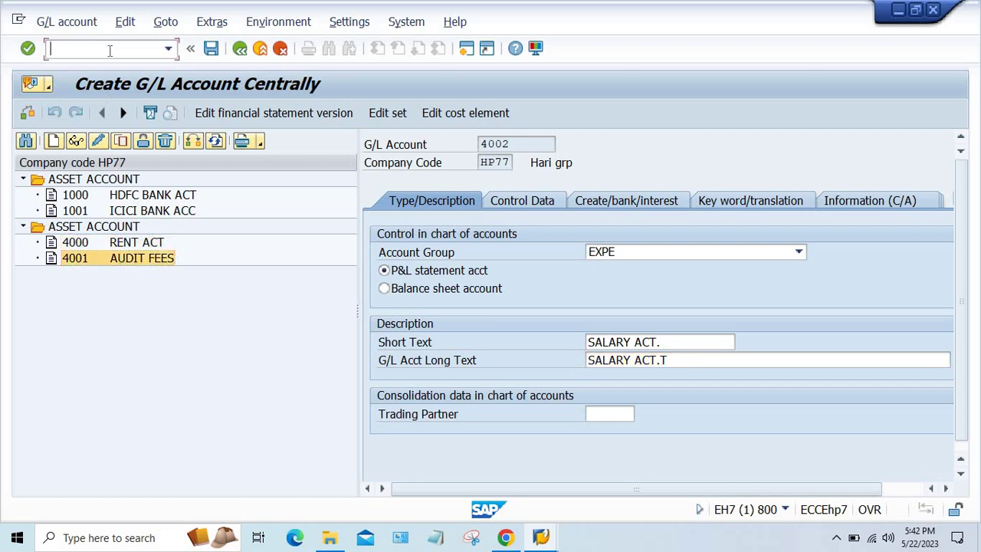
type("/N")
key("Return")
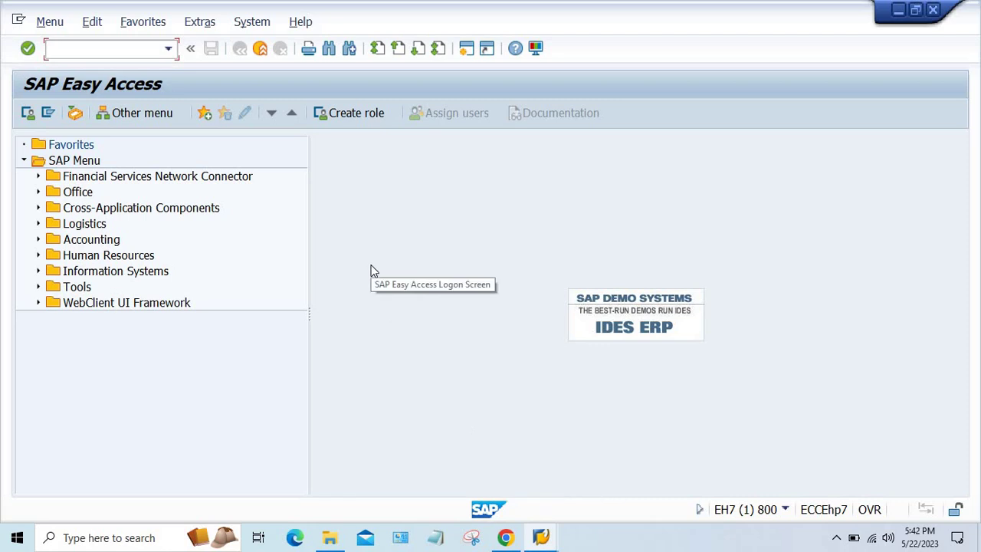
- Start transaction FS00, expand both account folders of company code HP77 and select rent account 4000
type("FS00")
key("Return")
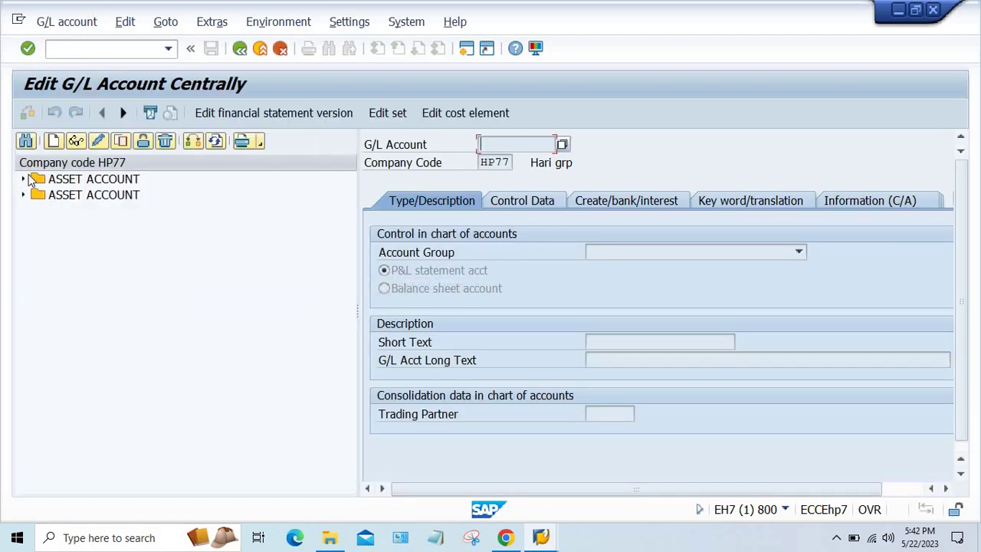
left_click(23, 180)
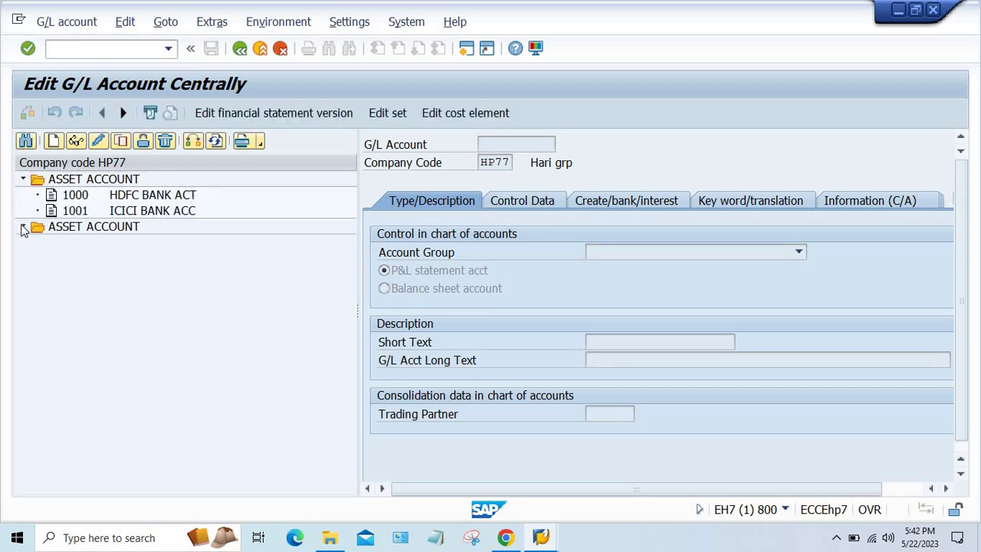
left_click(23, 227)
left_click(119, 242)
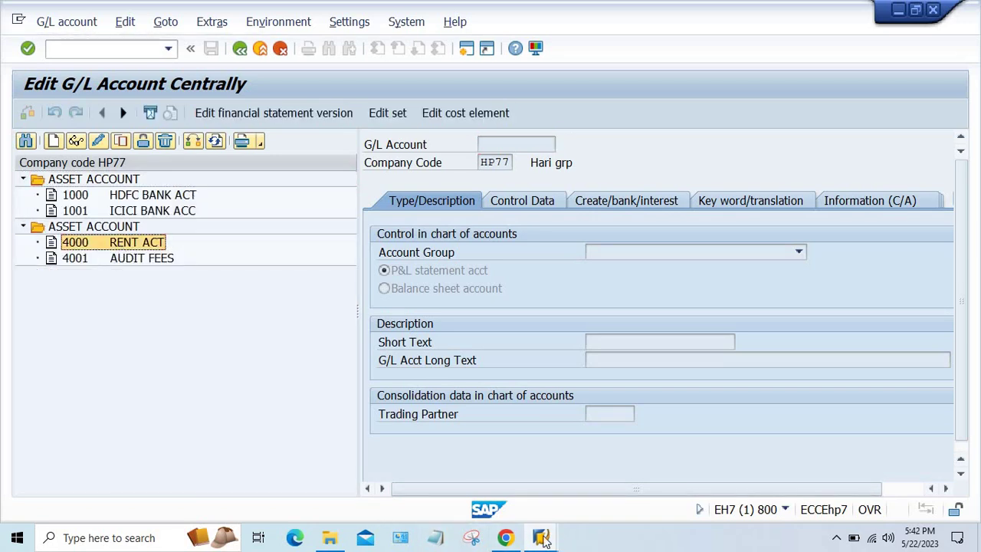
- Switch to the customizing session, start transaction /NOBD4 and position the account group list at chart of accounts HP77
mouse_move(541, 536)
left_click(636, 490)
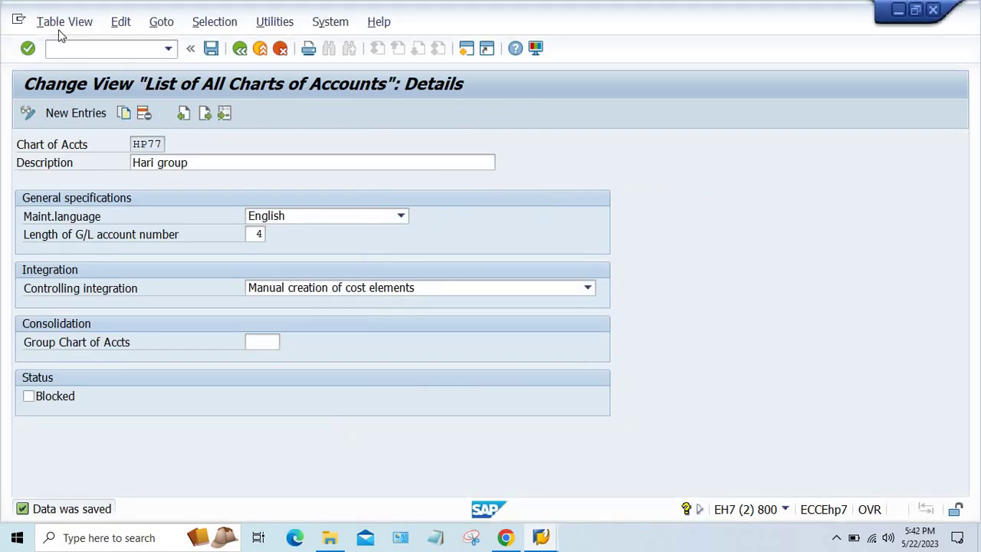
left_click(70, 47)
type("/NOBA")
key("BackSpace")
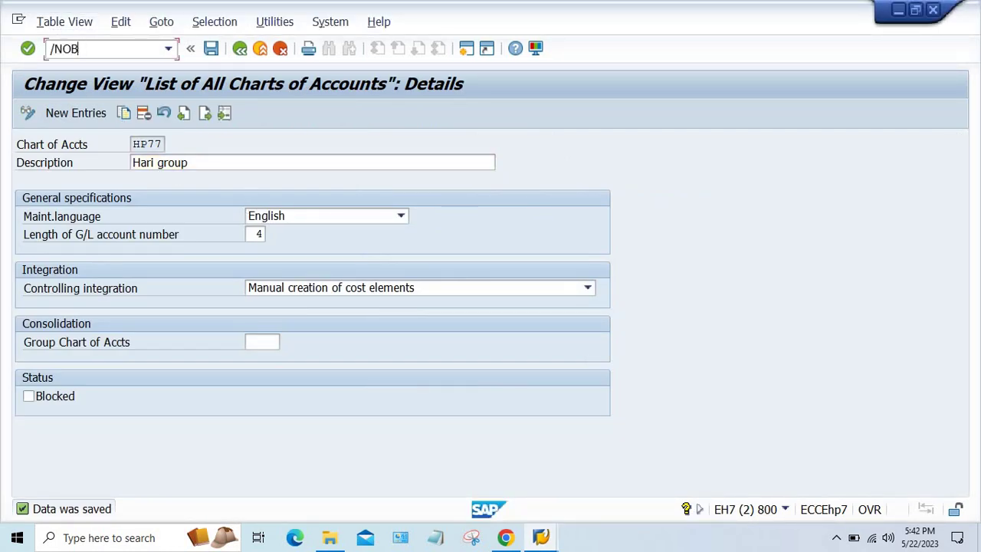
type("D4")
key("Return")
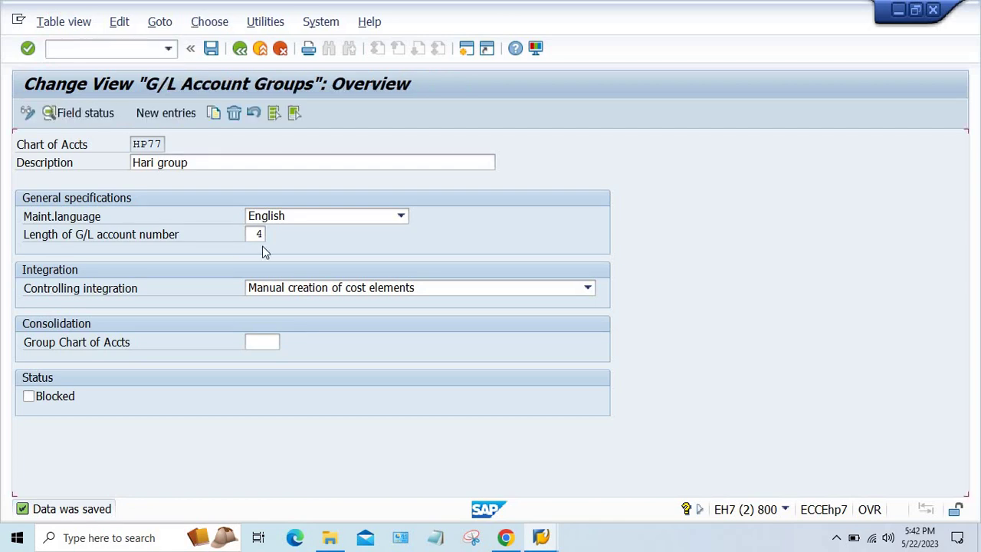
left_click(215, 490)
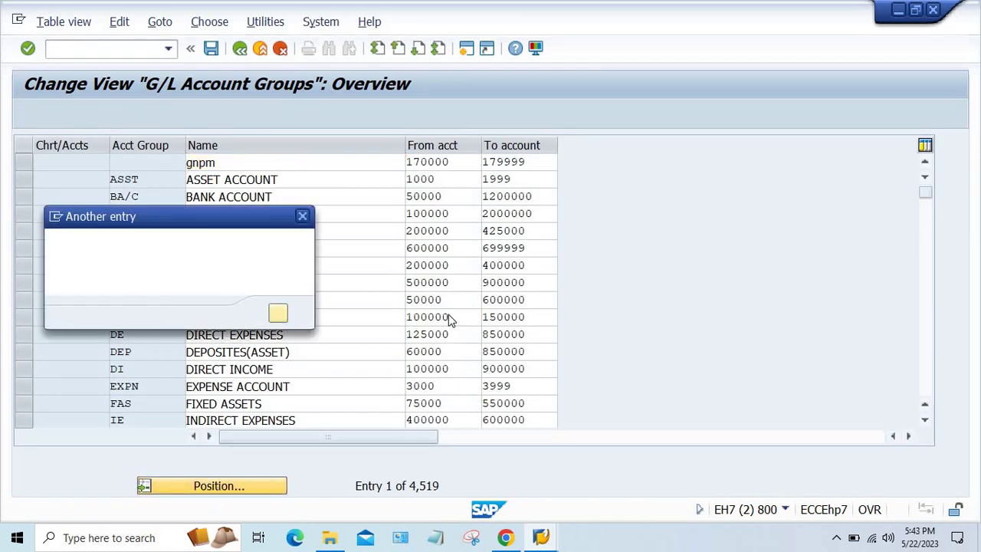
type("HP")
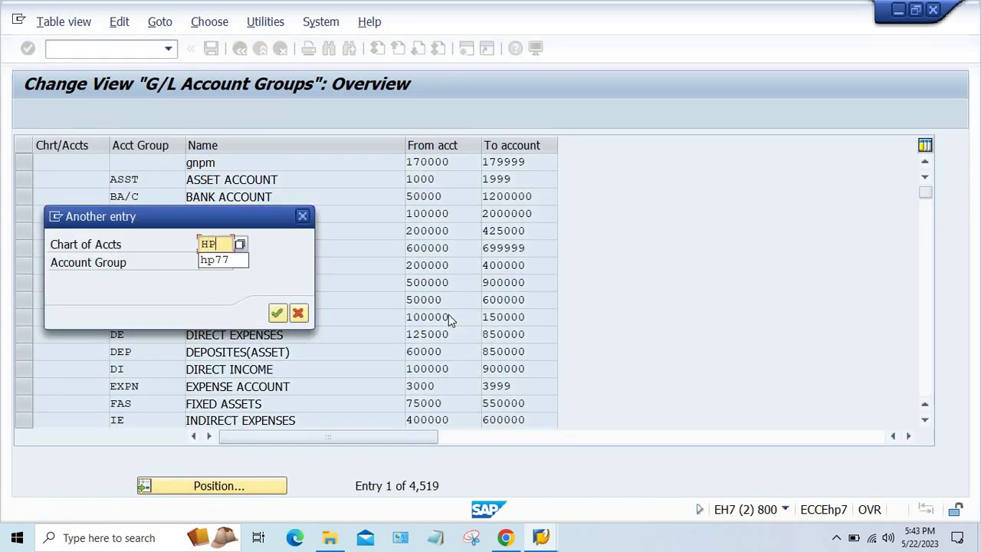
type("77")
key("Return")
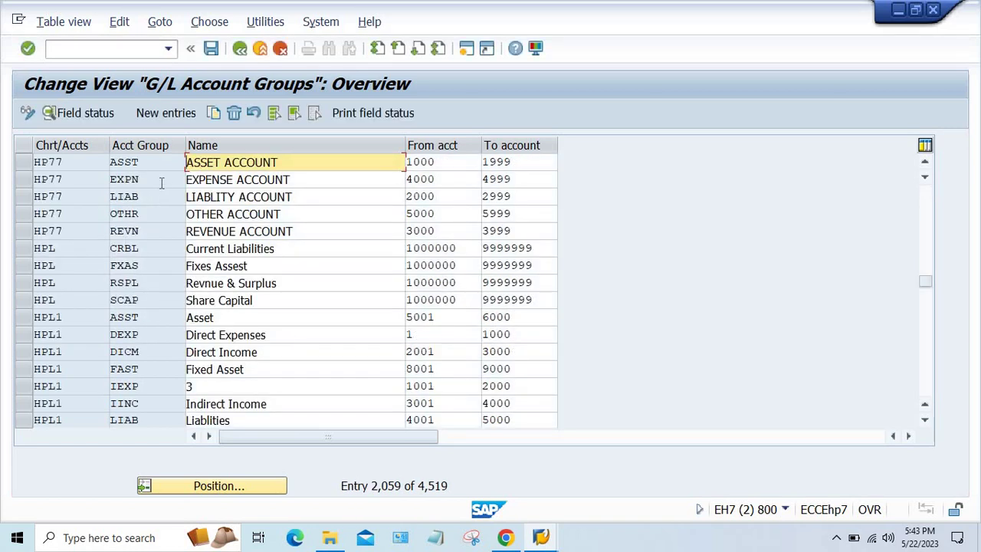
- Check the number ranges of the HP77 asset and expense groups and highlight the EXPN group's name
left_click(437, 162)
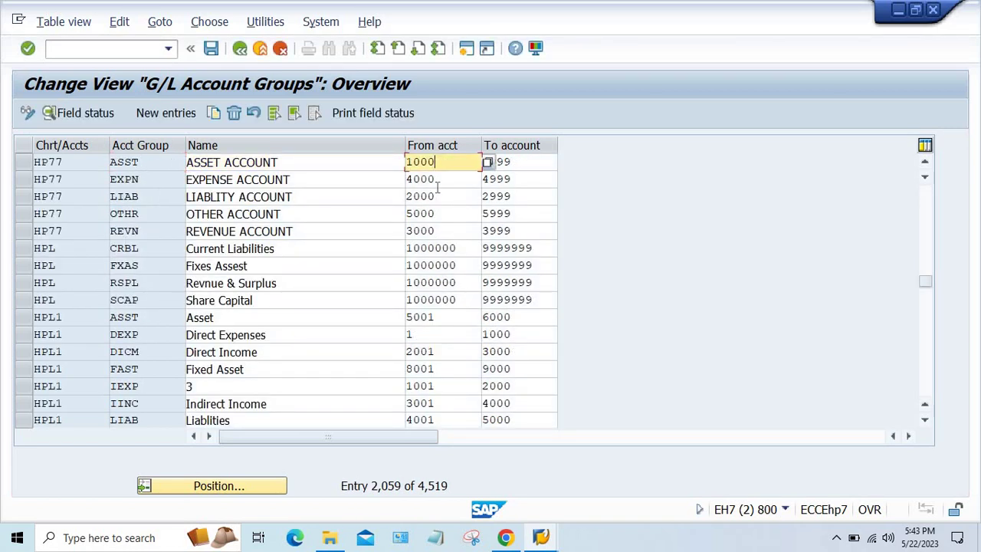
left_click(438, 183)
left_click(228, 178)
left_click_drag(310, 177, 54, 202)
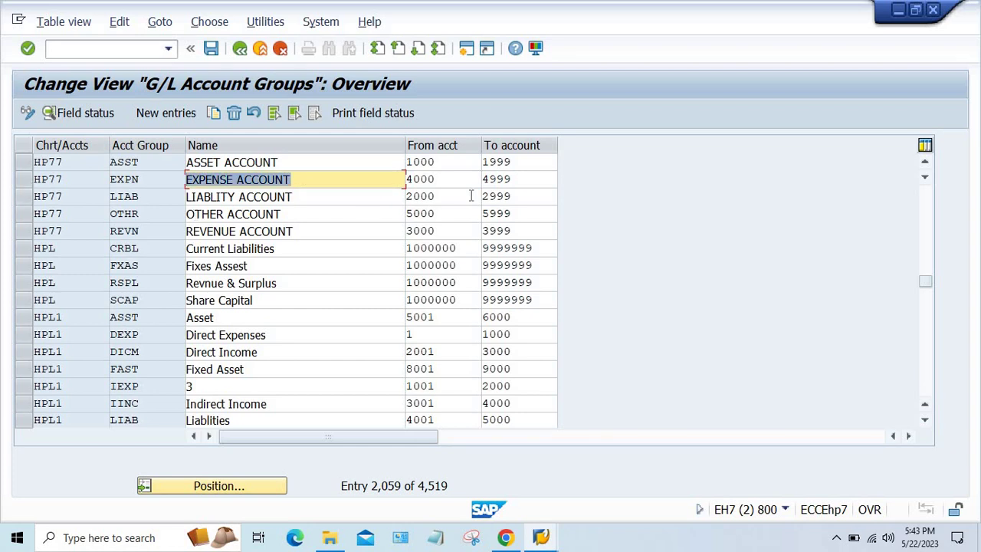
- Review the names of the HP77 account groups, including EXPN, and mark all five HP77 rows
left_click(324, 179)
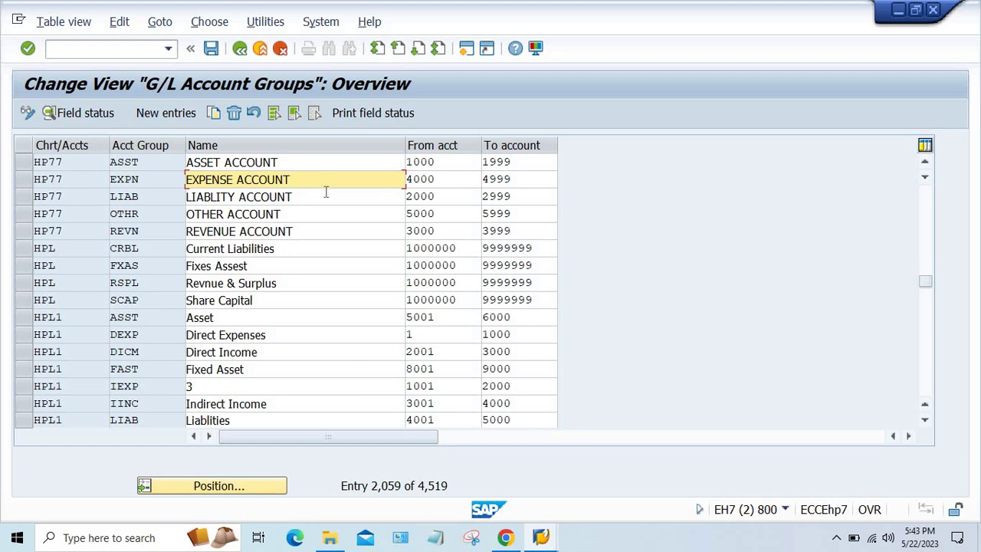
left_click(326, 194)
left_click(341, 215)
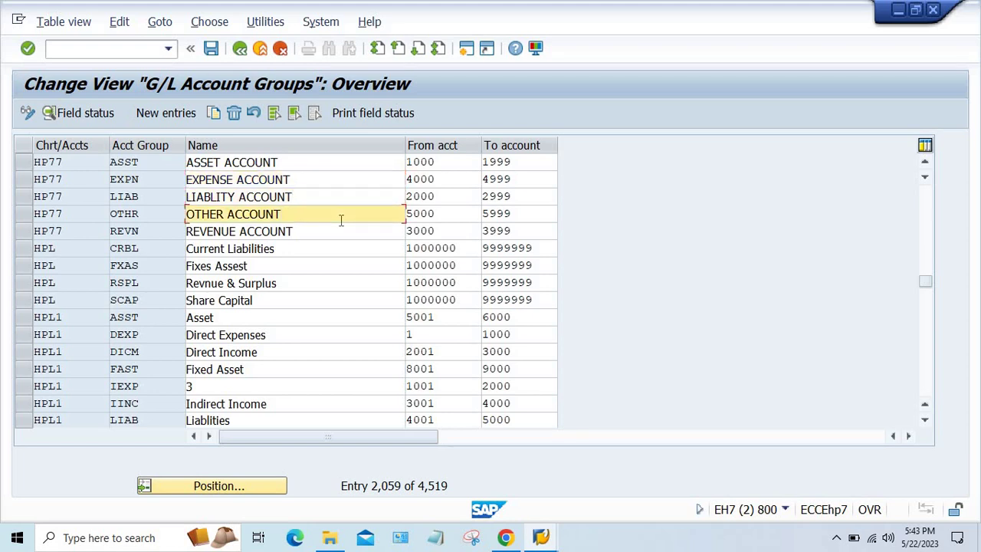
left_click(322, 183)
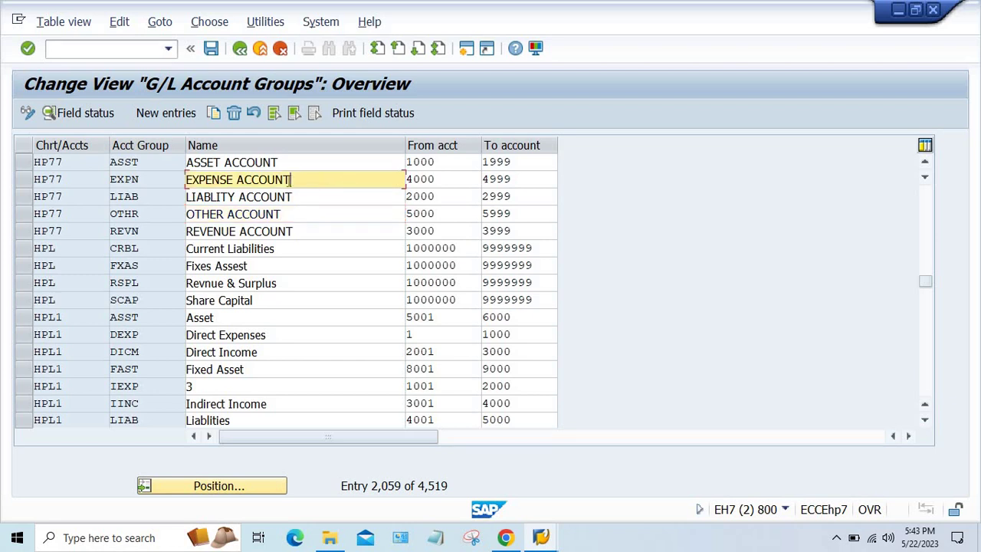
left_click_drag(289, 181, 121, 184)
left_click(314, 181)
left_click_drag(22, 163, 22, 232)
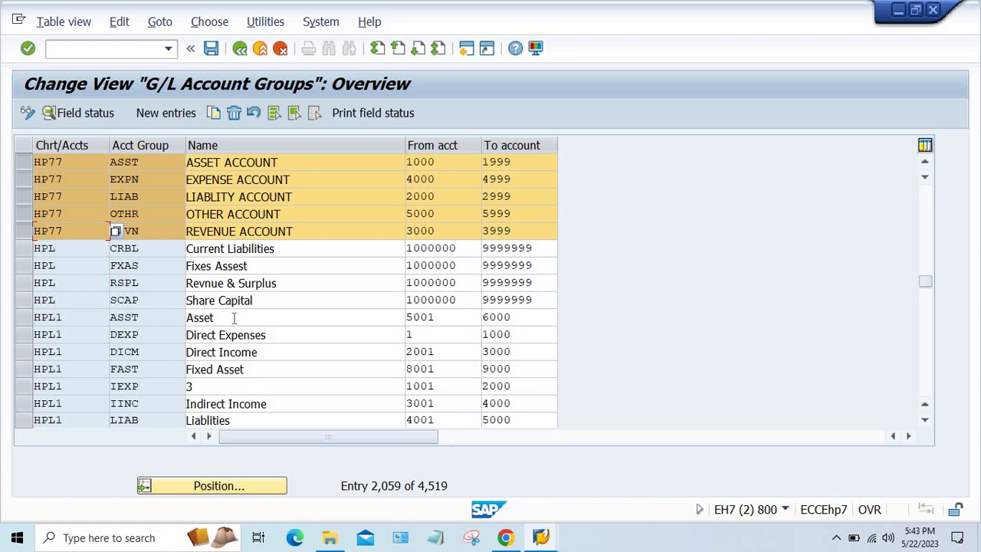
- Switch to the G/L account session, display rent account 4000 and check its assigned account group against the available groups
left_click(541, 538)
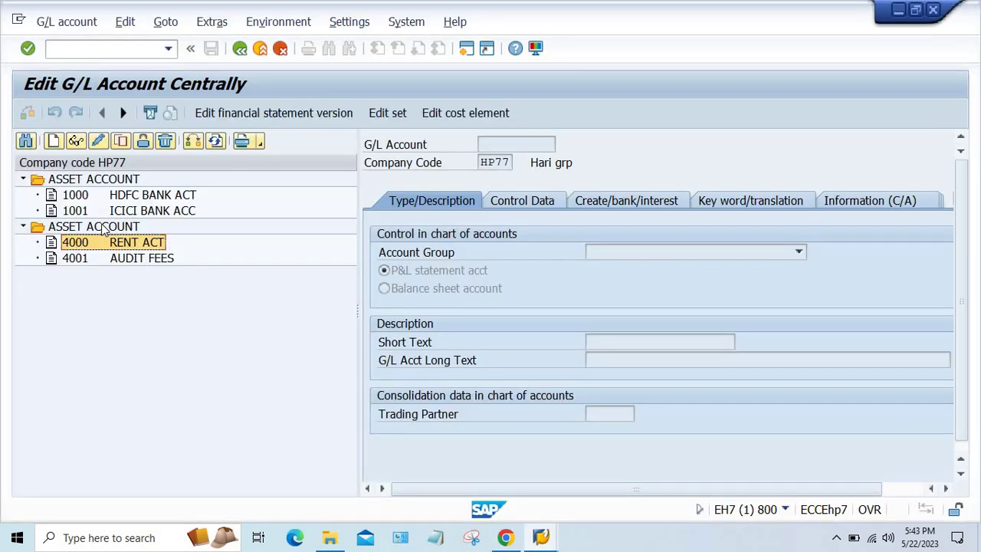
double_click(111, 252)
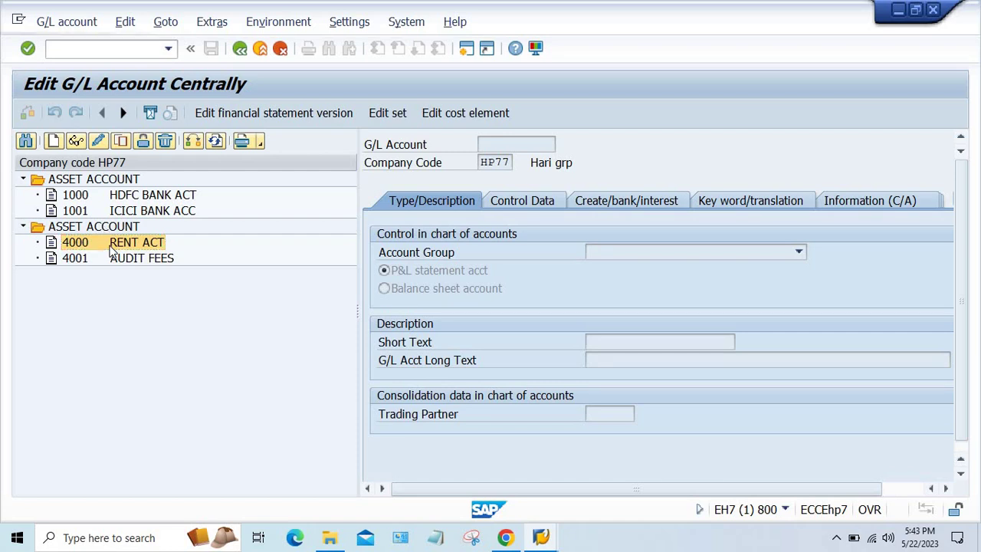
left_click(612, 254)
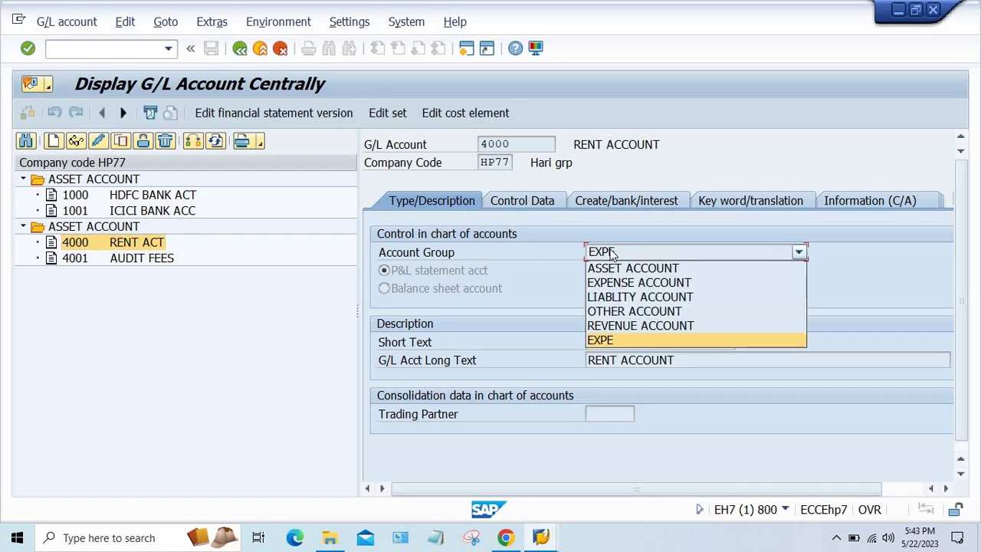
left_click(620, 341)
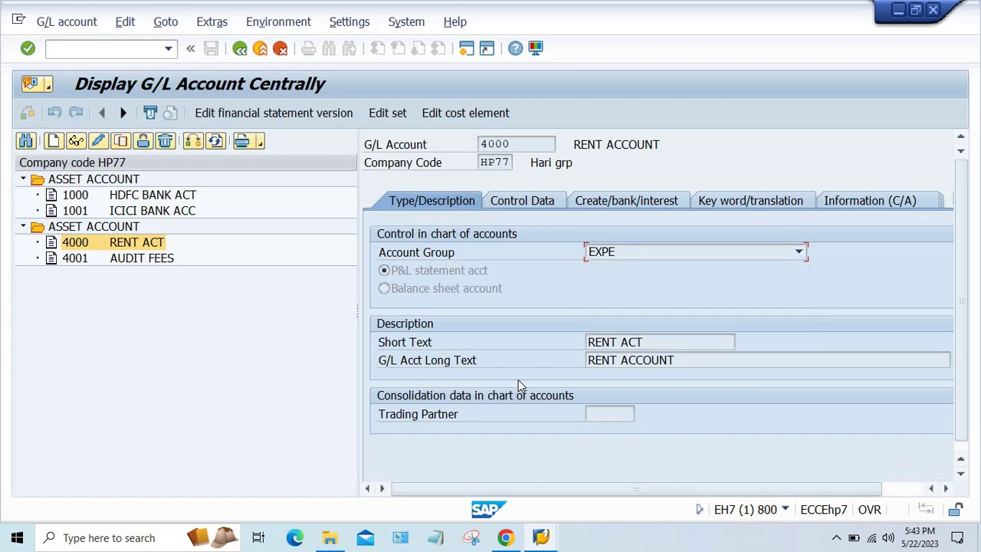
- Return to the account group session, clear the marked rows and select only the HP77 group EXPN
left_click(322, 541)
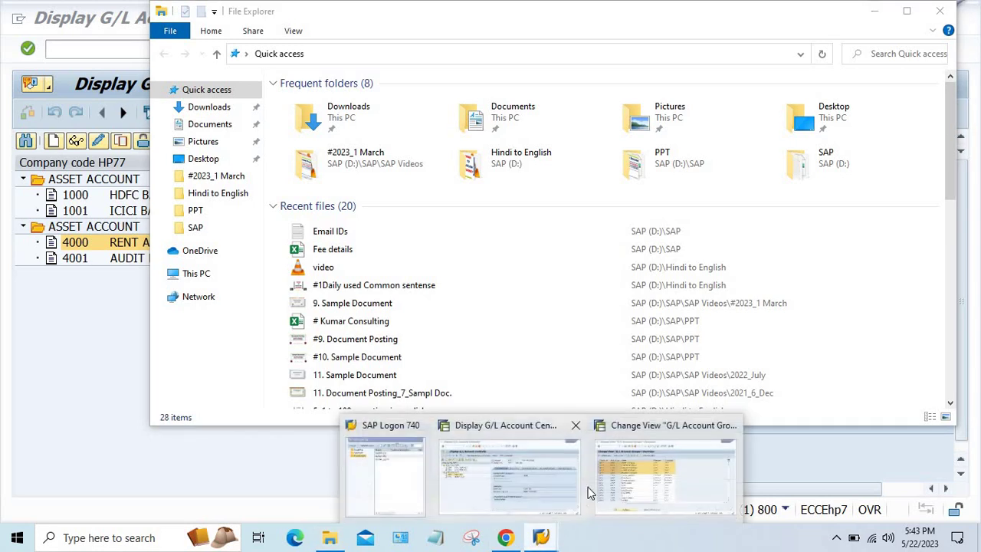
left_click(613, 484)
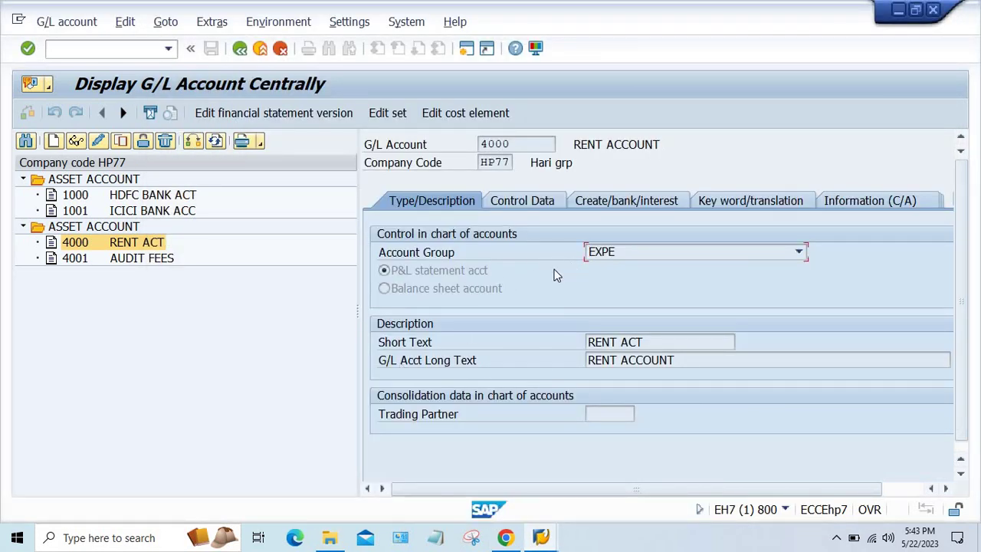
left_click(541, 537)
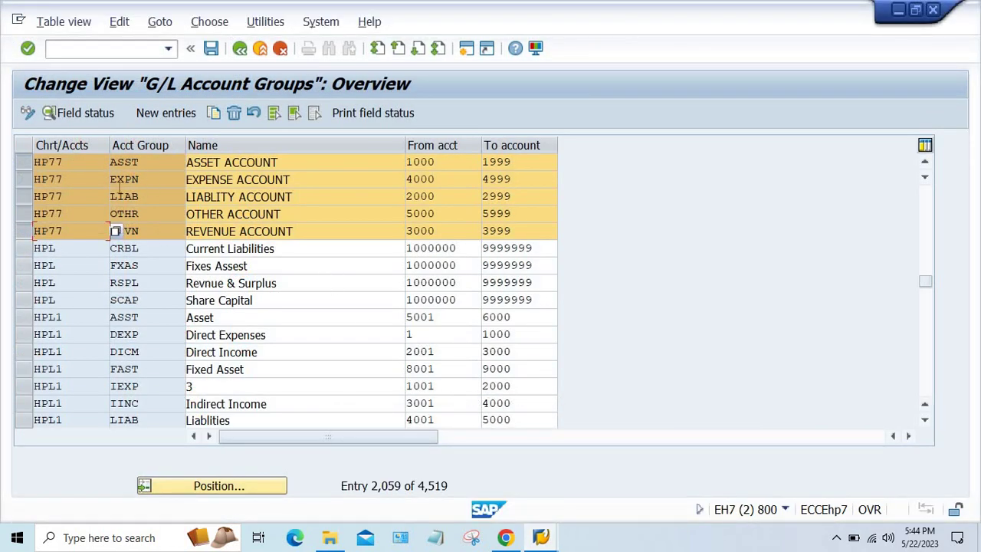
left_click(23, 180)
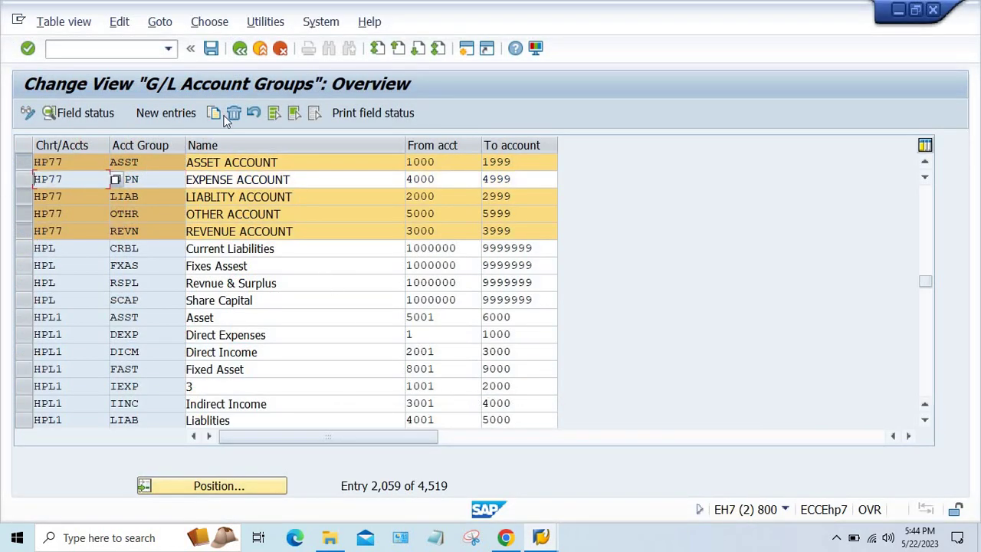
left_click(23, 163)
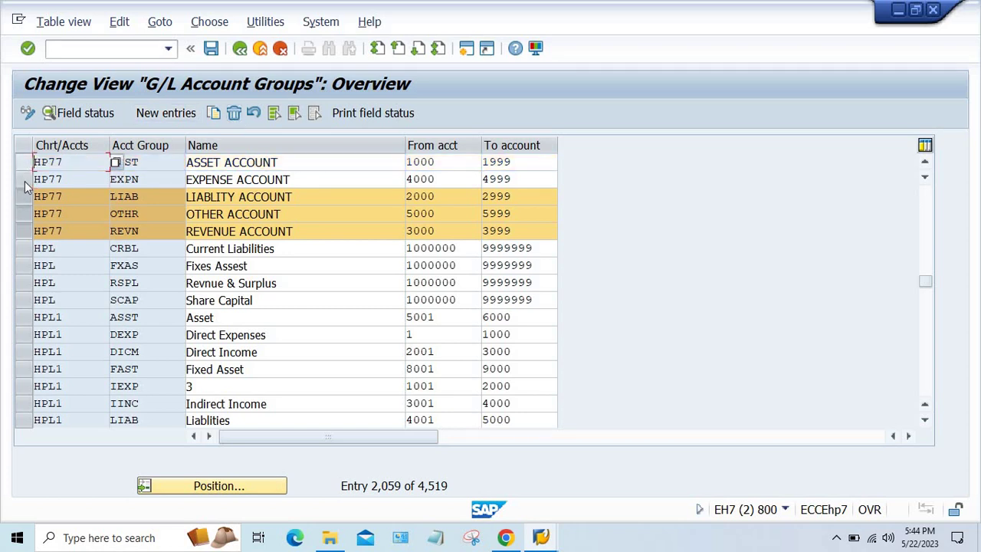
left_click(23, 197)
left_click(23, 214)
left_click(23, 231)
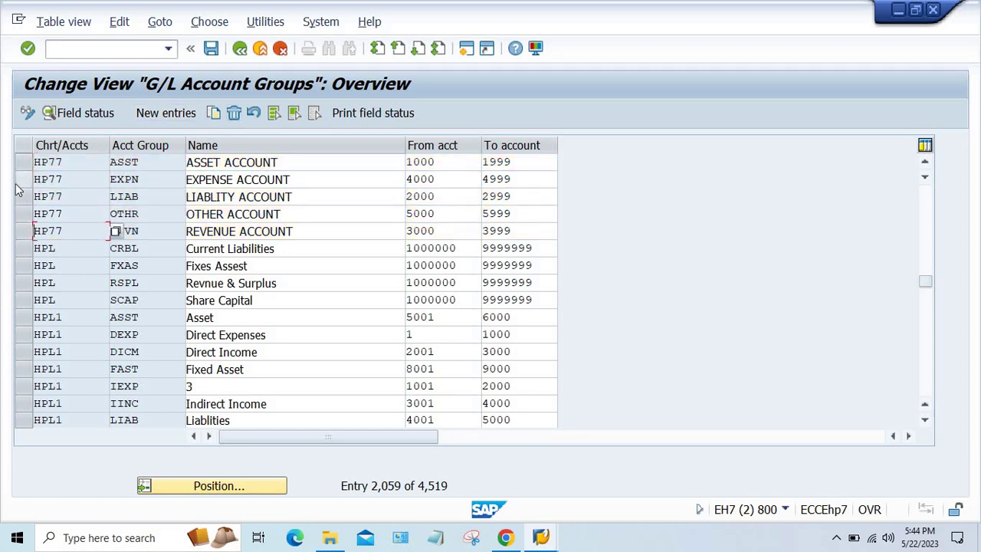
left_click(23, 179)
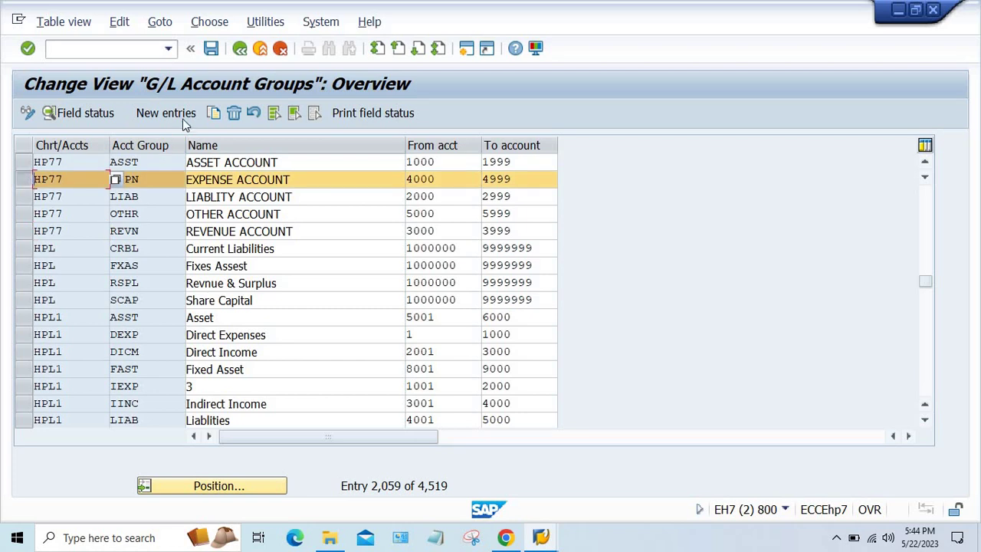
- Copy the EXPN group as a new HP77 account group EXPE, keeping its name and number range
left_click(214, 113)
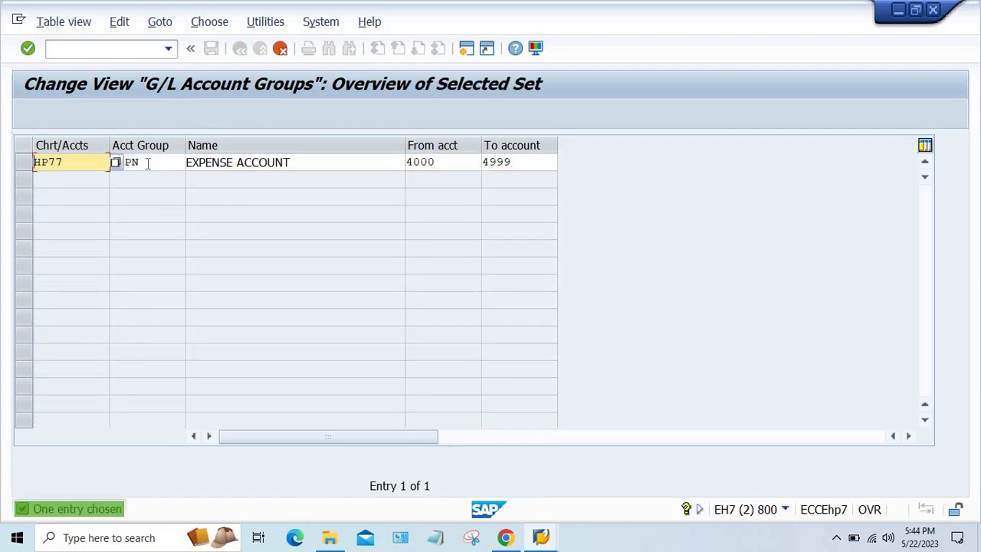
left_click(148, 163)
key("BackSpace")
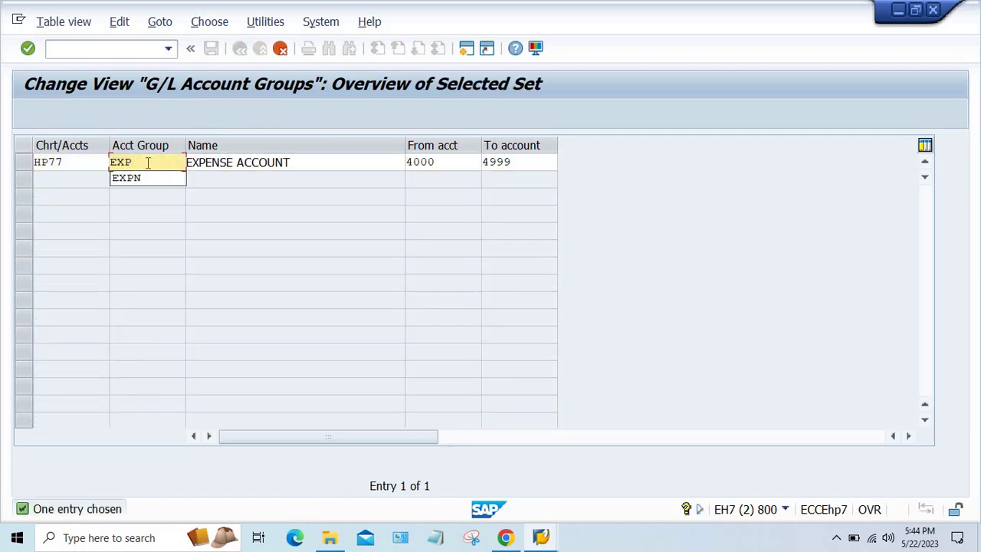
type("E")
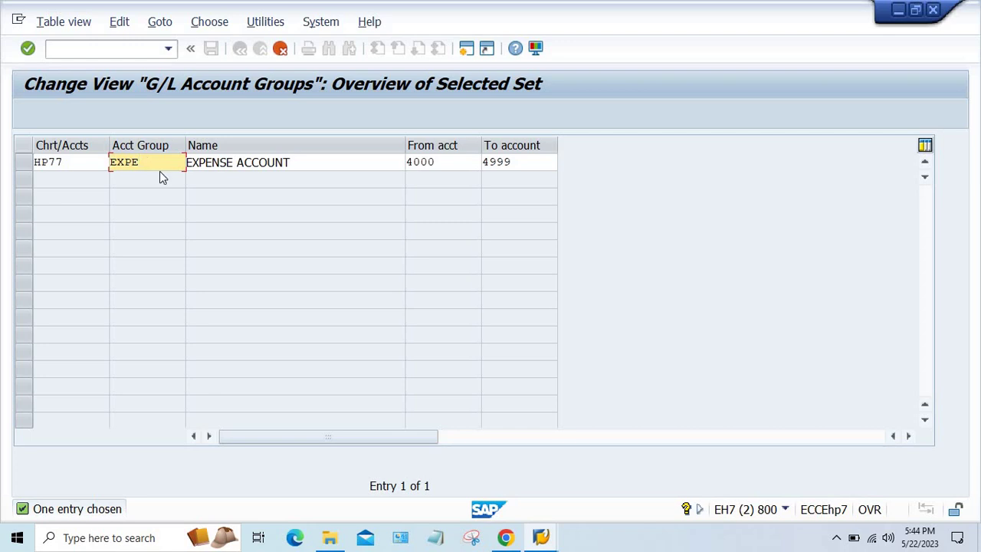
key("Return")
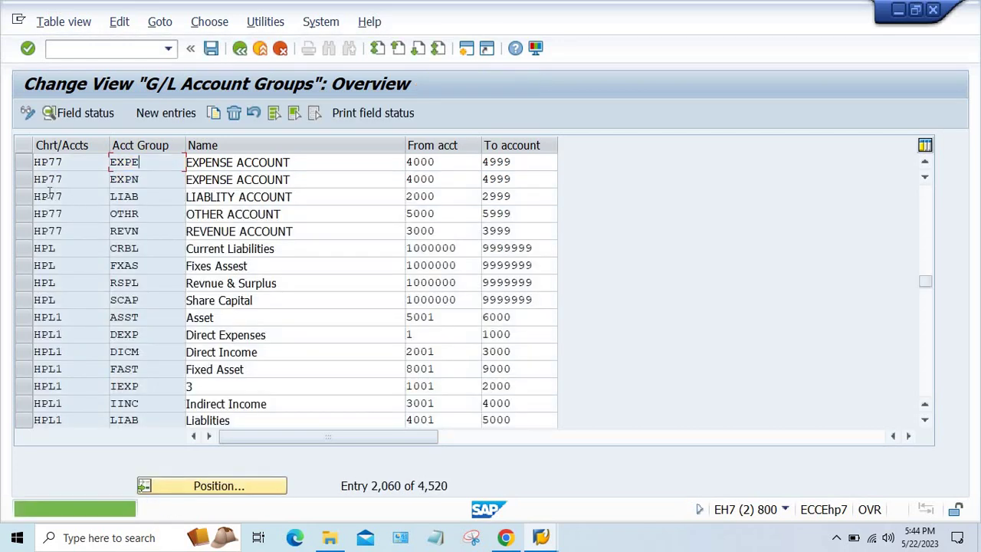
- Delete the EXPN account group of HP77 and save the account group changes
left_click(24, 179)
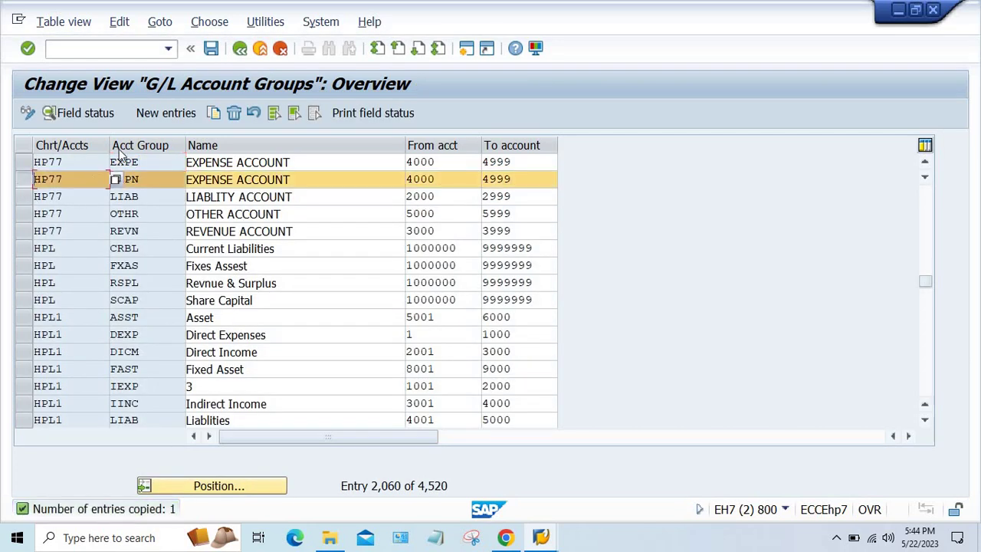
left_click(236, 114)
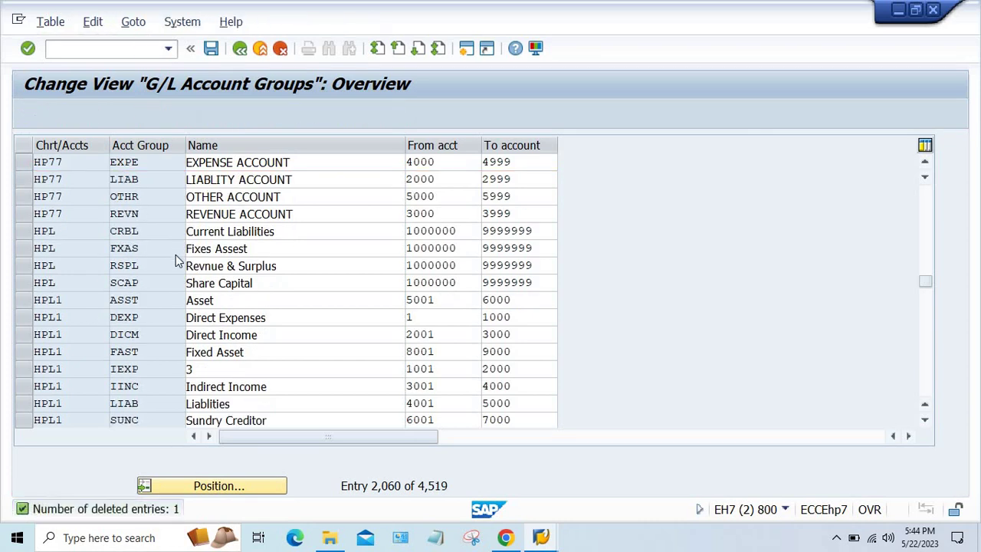
key("ctrl+s")
key("Return")
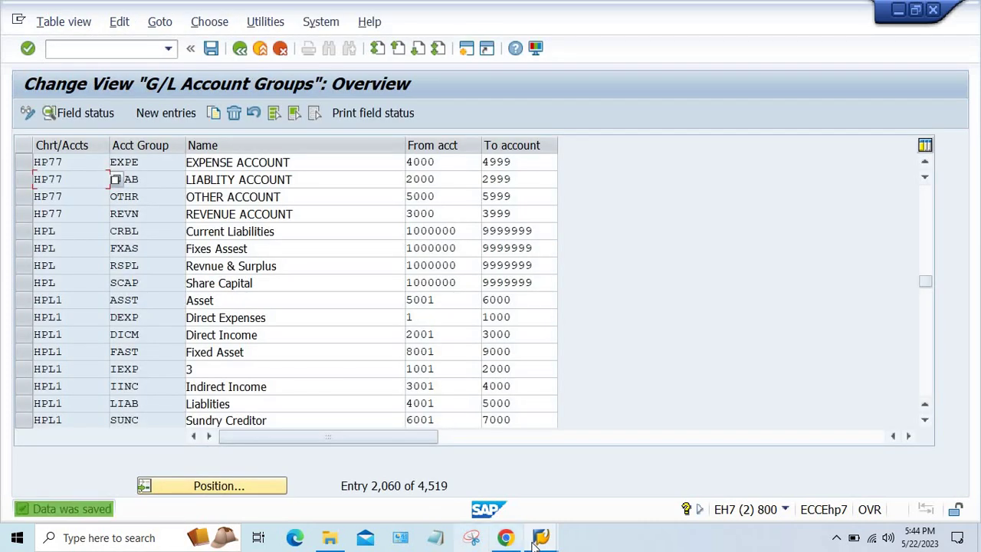
- Switch to the G/L account session and restart the transaction with /nFS00
mouse_move(537, 543)
left_click(502, 473)
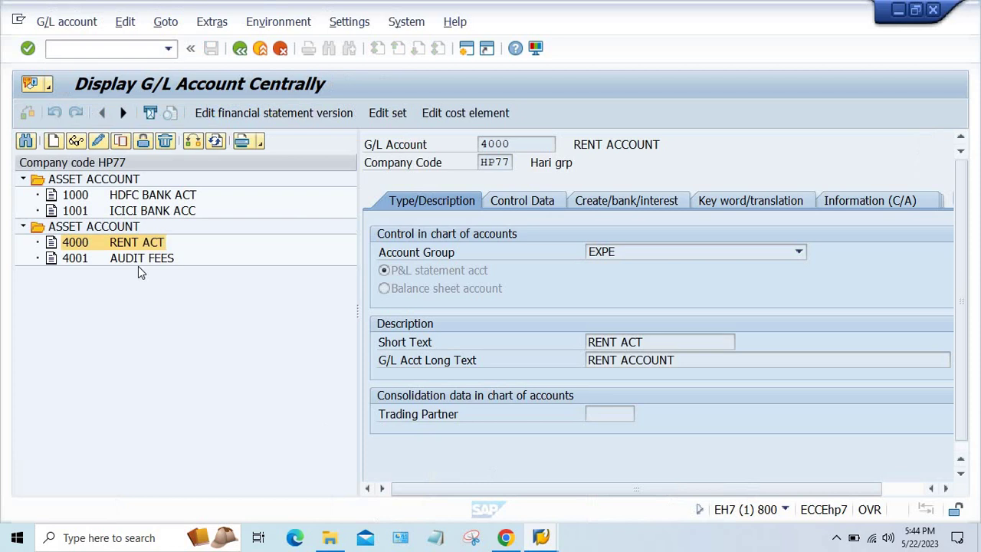
left_click(168, 48)
left_click(136, 69)
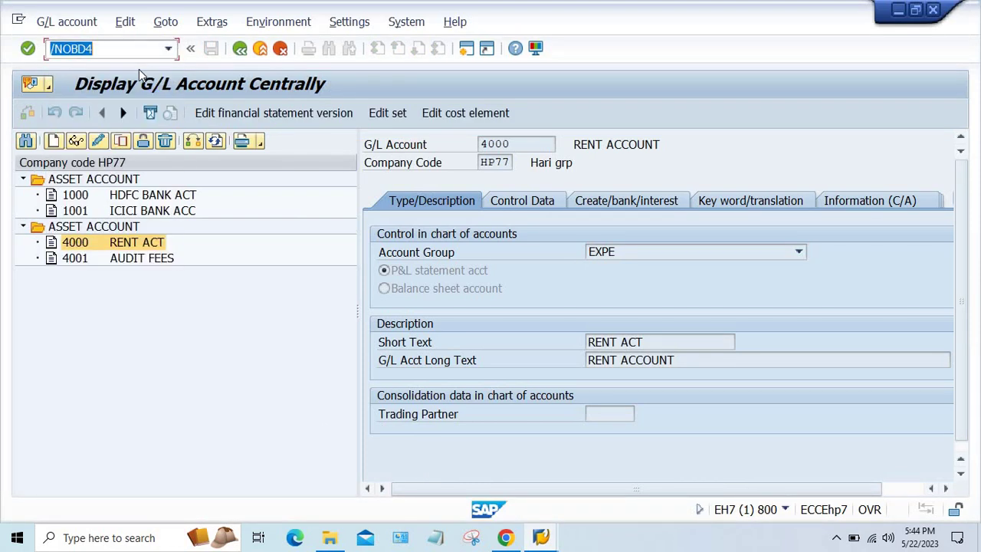
left_click(168, 48)
left_click(131, 90)
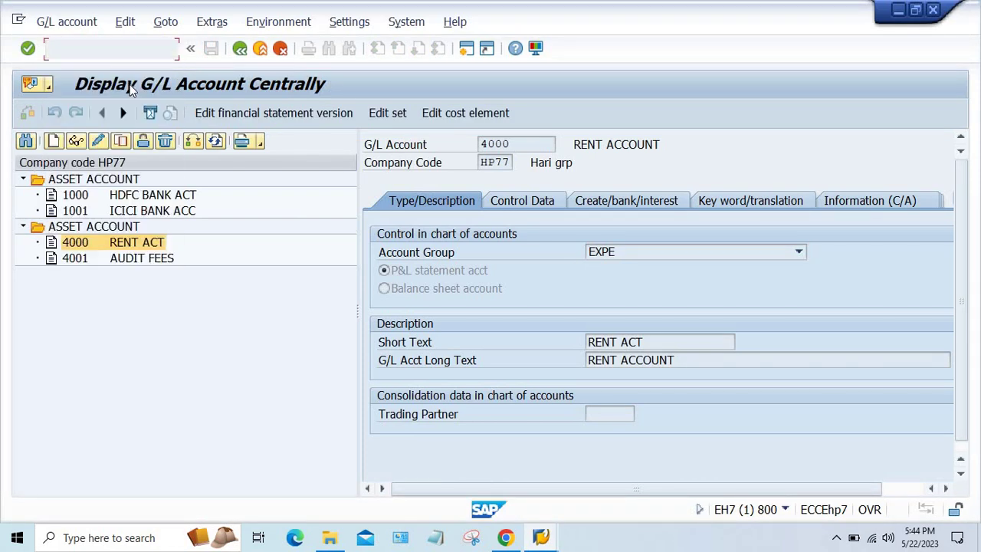
key("Home")
type("/n")
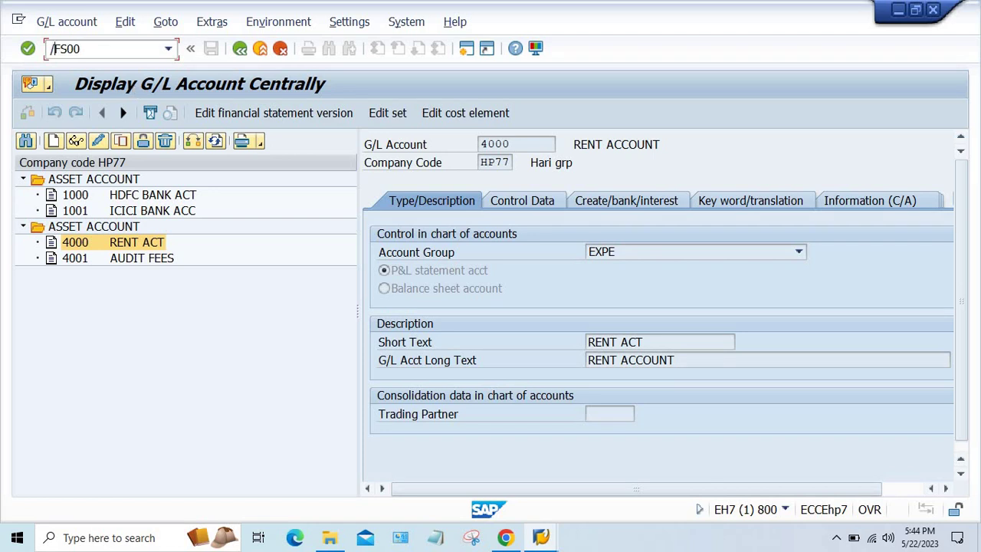
key("Return")
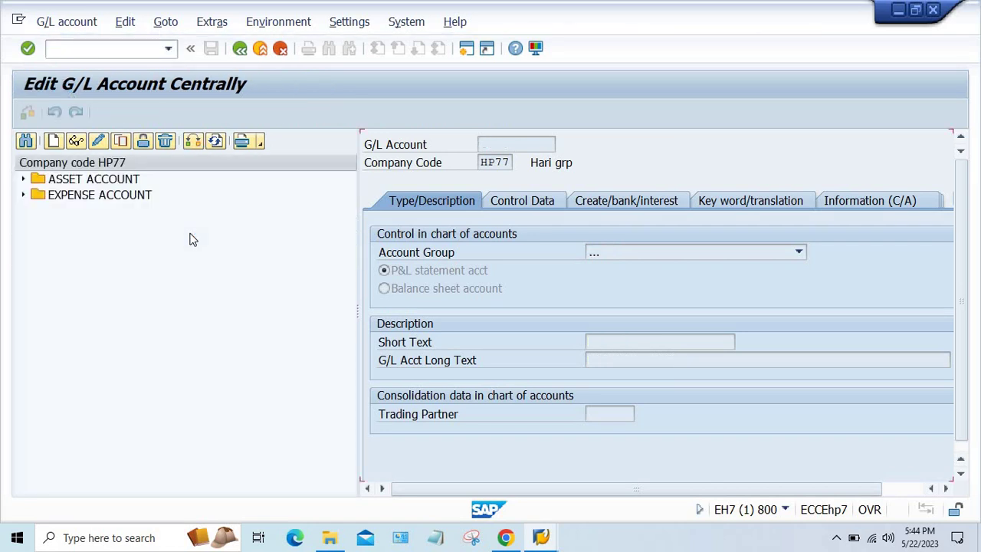
- Expand the asset and expense account folders of company code HP77 and select audit fees account 4001
left_click(24, 181)
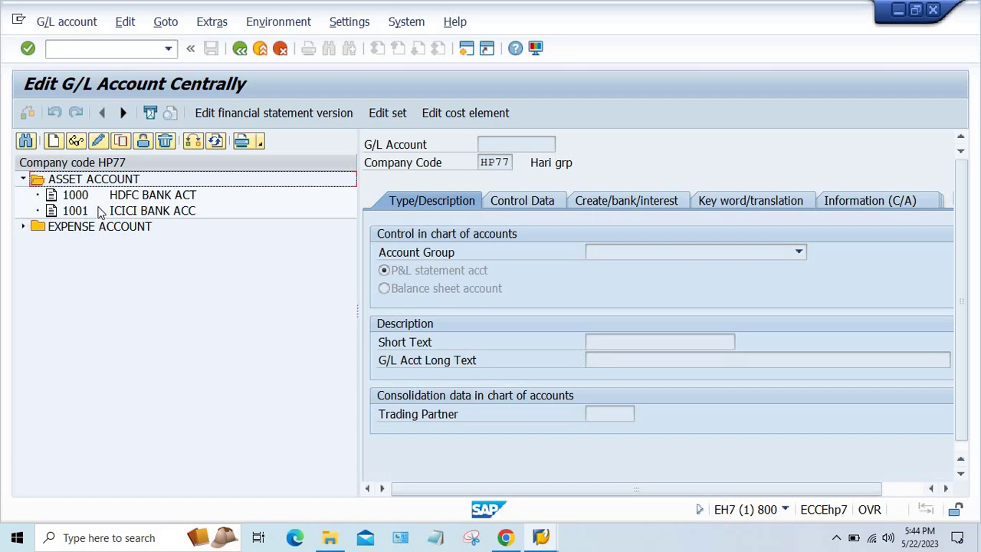
left_click(23, 227)
left_click(148, 258)
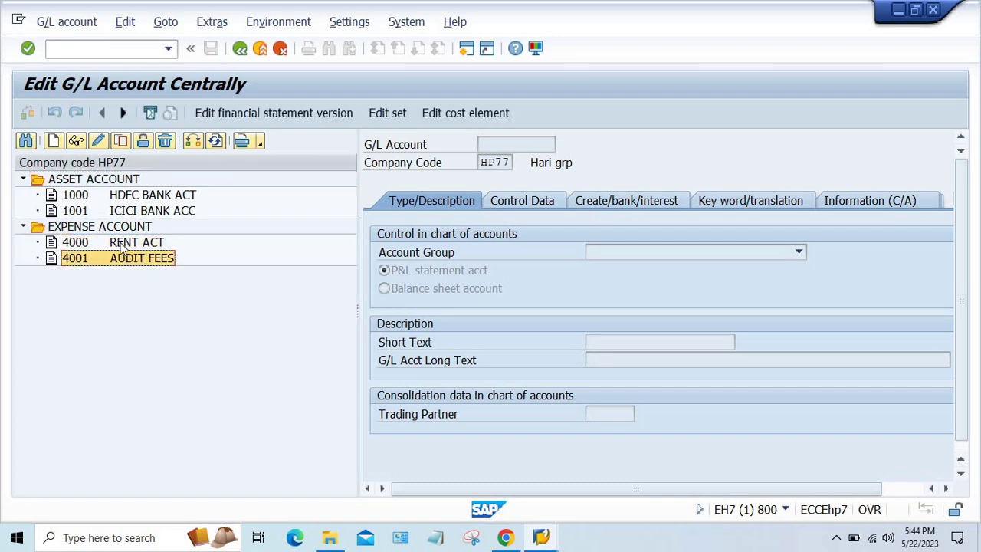
- Copy rent account 4000 of company code HP77 to a new G/L account 4002
left_click(121, 243)
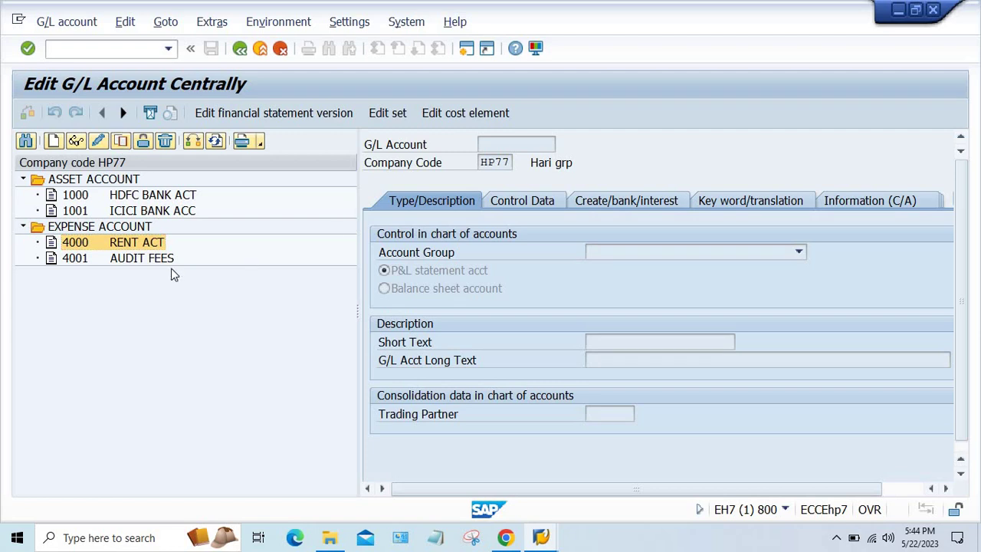
key("shift+F5")
left_click(247, 280)
key("BackSpace")
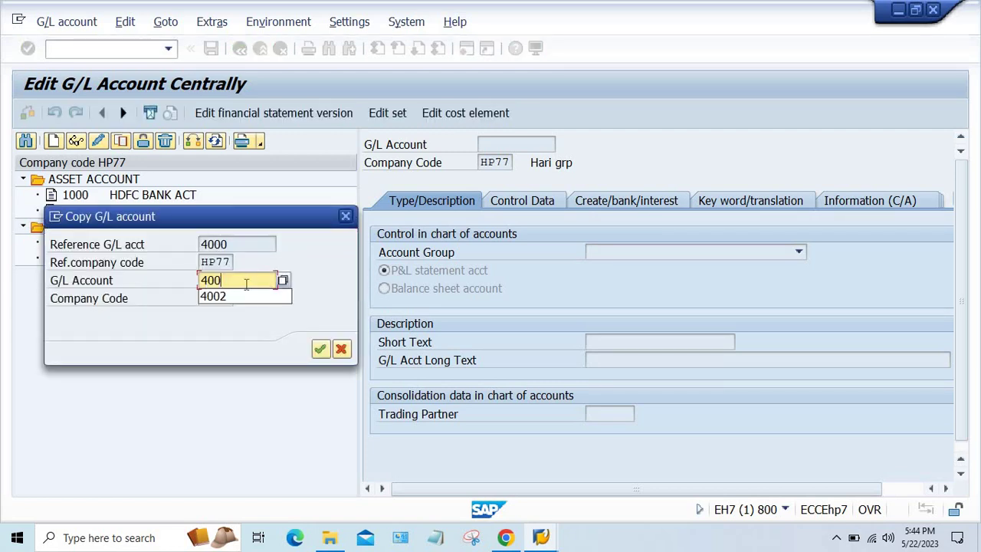
type("2")
key("Return")
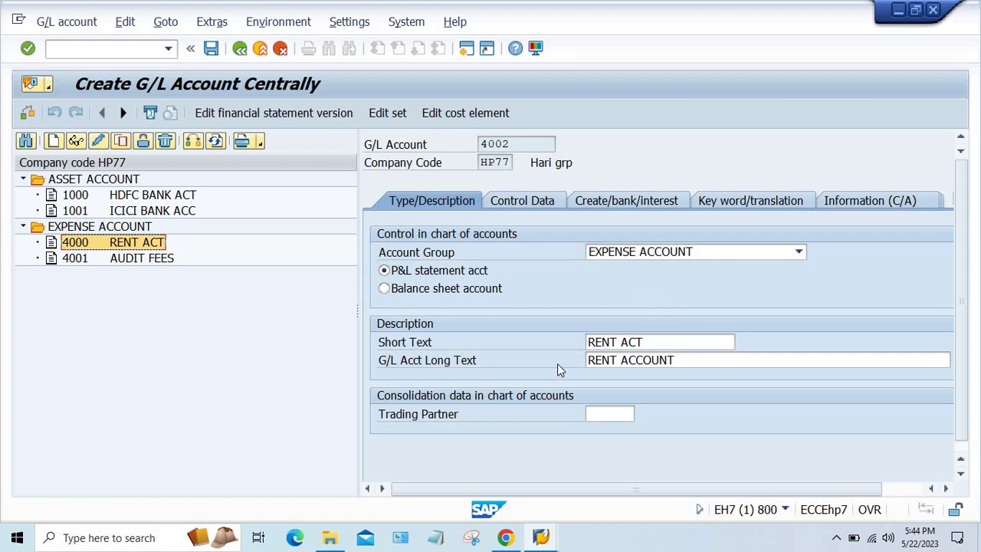
- Replace the short text of account 4002 with the earlier entry SALARY ACT
left_click(654, 342)
key("BackSpace")
key("BackSpace")
key("BackSpace")
key("BackSpace")
key("BackSpace")
key("BackSpace")
key("BackSpace")
key("BackSpace")
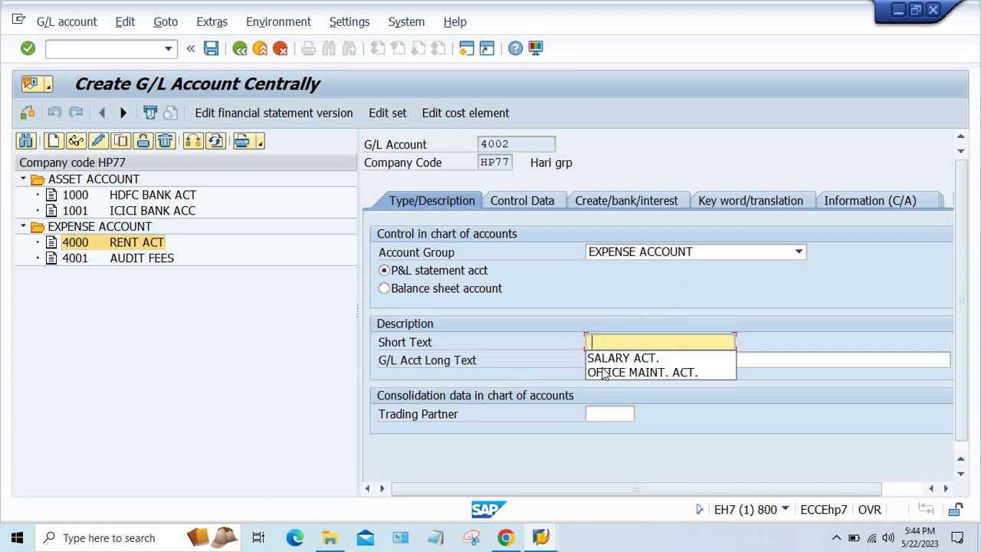
left_click(625, 356)
- Replace the long text of account 4002 with the earlier entry SALARY ACT.T
key("Delete")
key("Delete")
key("Delete")
key("Delete")
key("Delete")
key("Delete")
key("Delete")
key("Delete")
key("Delete")
key("Delete")
key("Delete")
key("Delete")
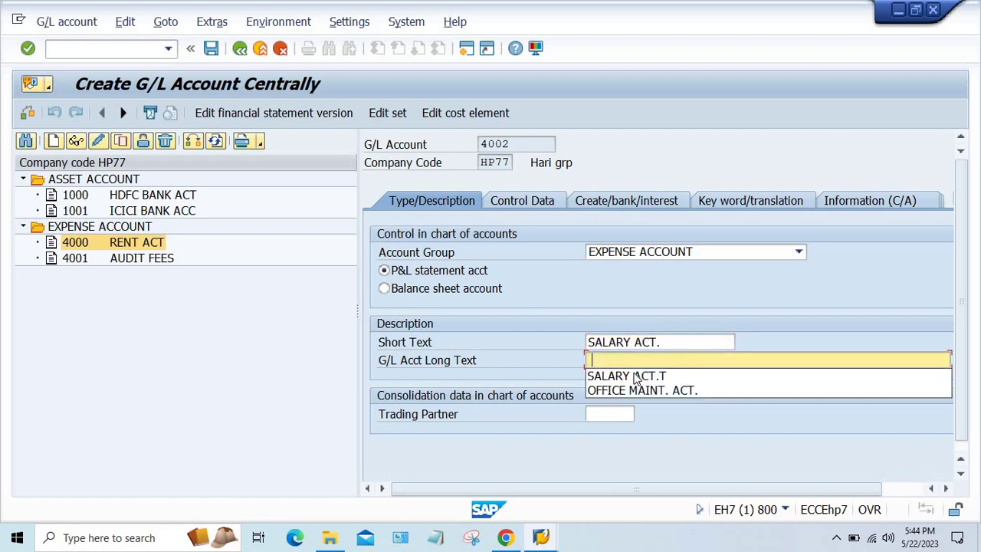
left_click(634, 375)
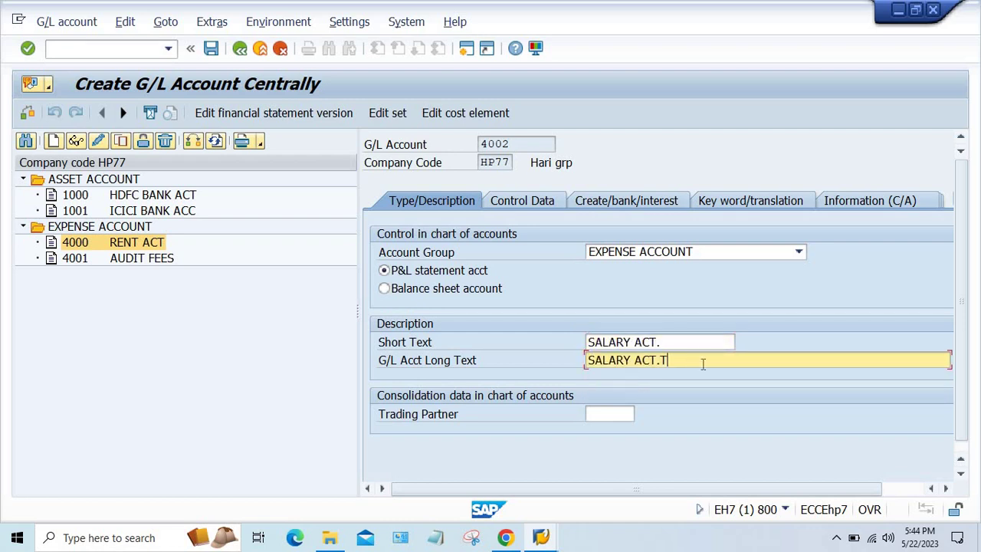
- Shorten the long text of account 4002 to SALARY ACT. and try to set its field status group to HP77
key("BackSpace")
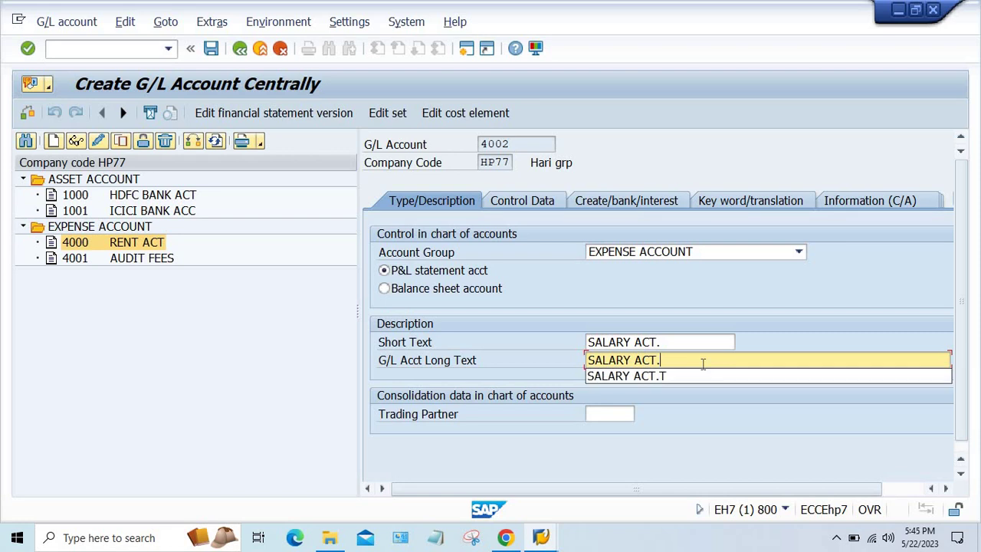
left_click(653, 201)
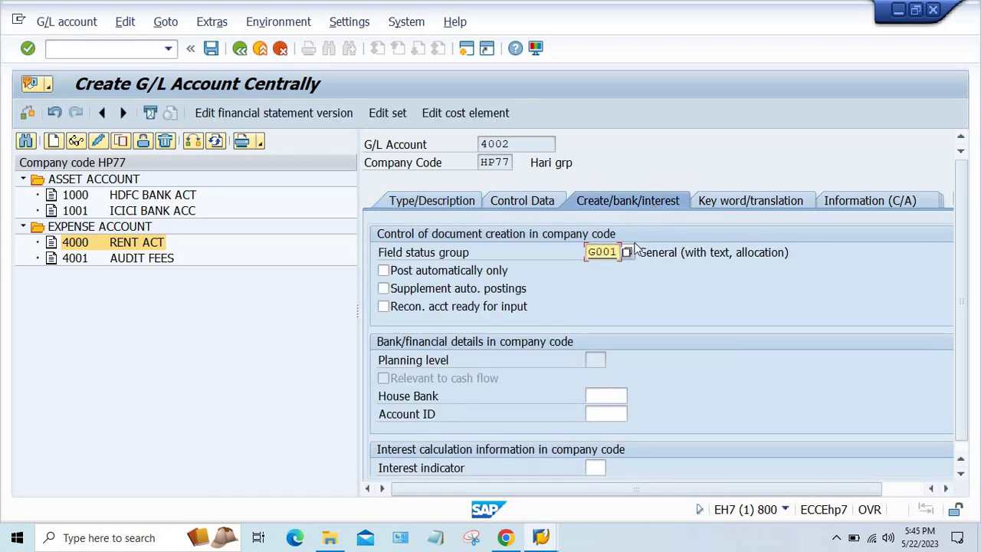
left_click_drag(589, 252, 811, 252)
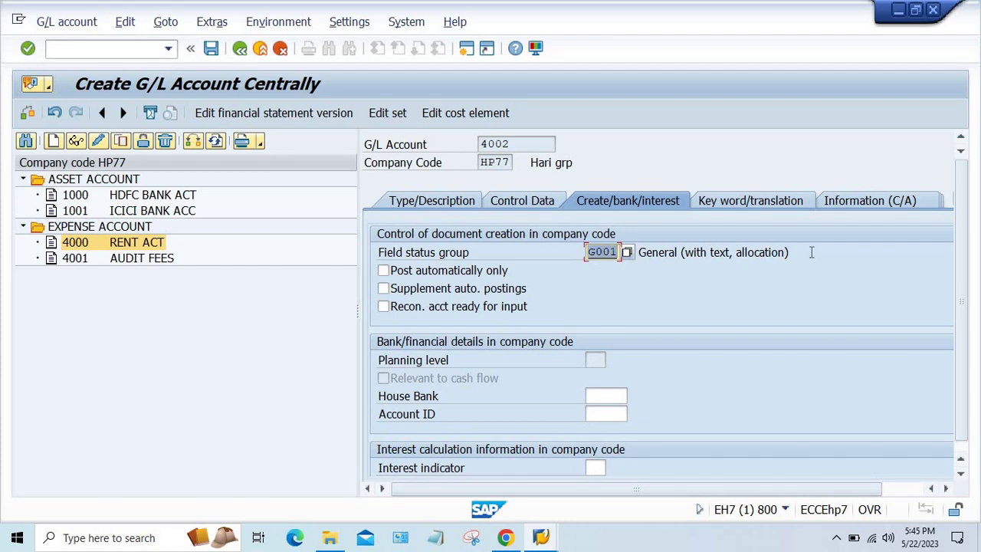
type("HP77")
key("Return")
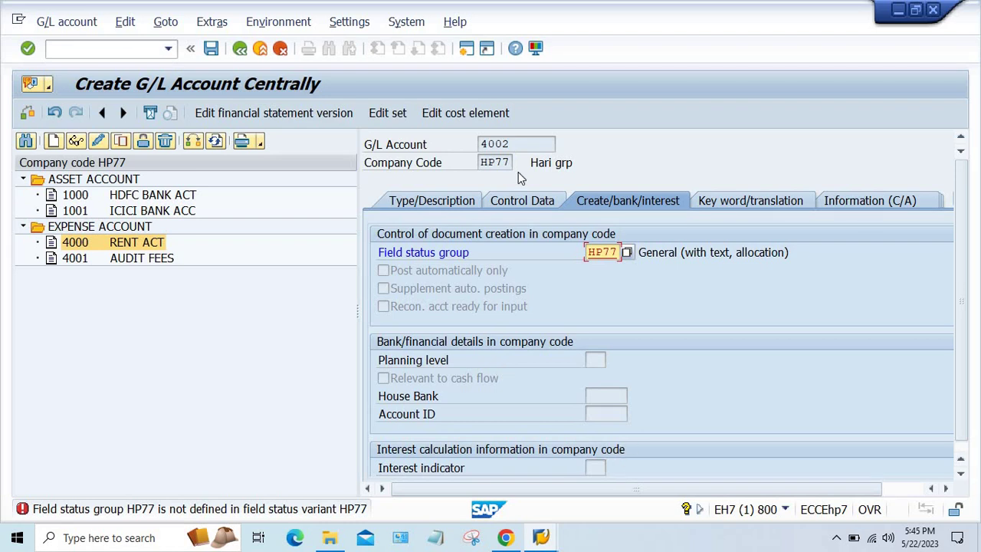
- Open a new maximized SAP session and start transaction OBC4 for the field status variants
left_click(467, 49)
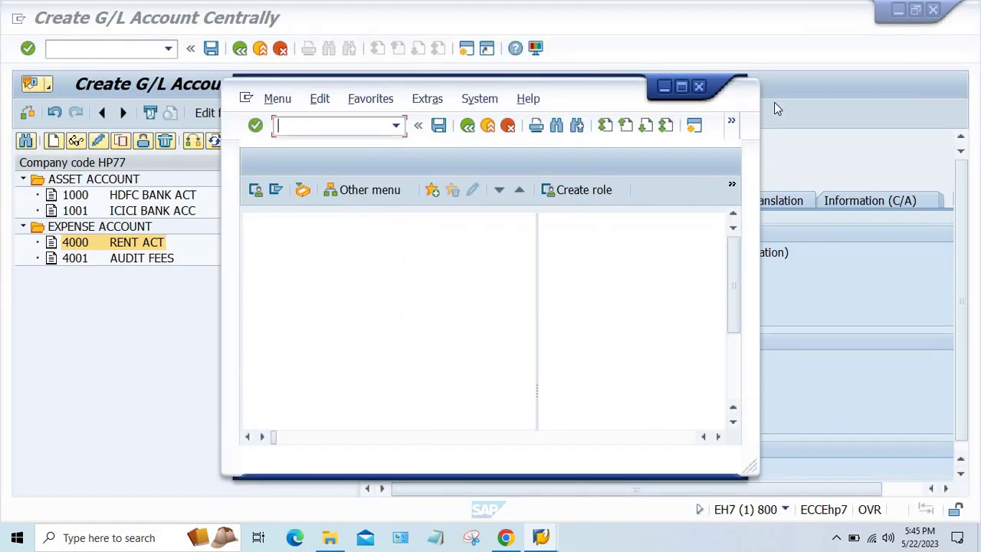
left_click(682, 87)
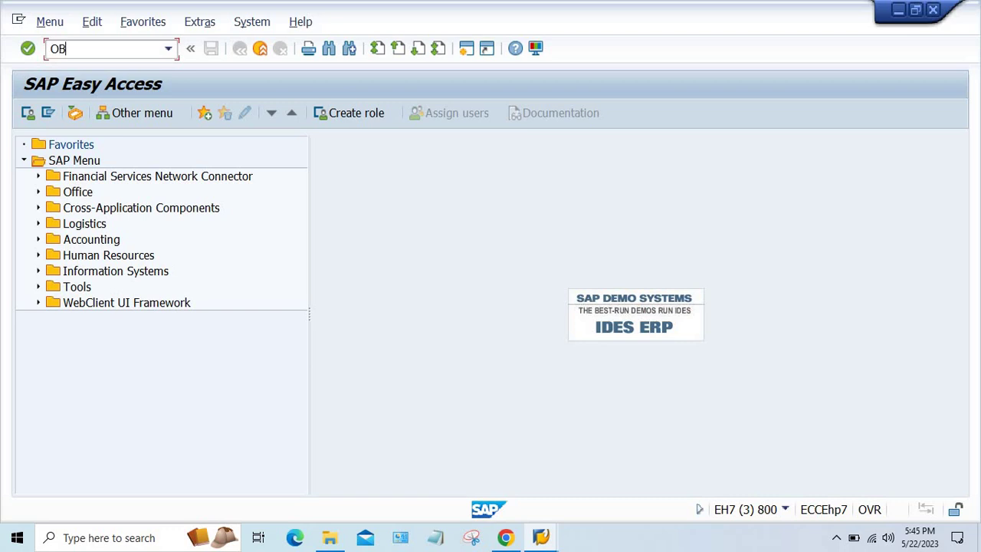
left_click(119, 52)
type("OBC4")
key("Return")
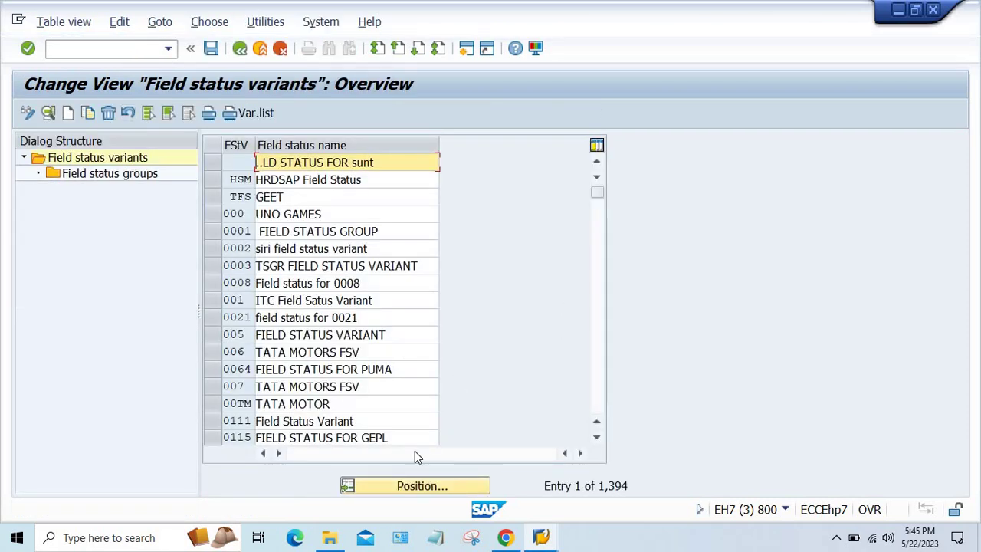
- Locate field status variant HP77 and examine its field status groups
left_click(389, 485)
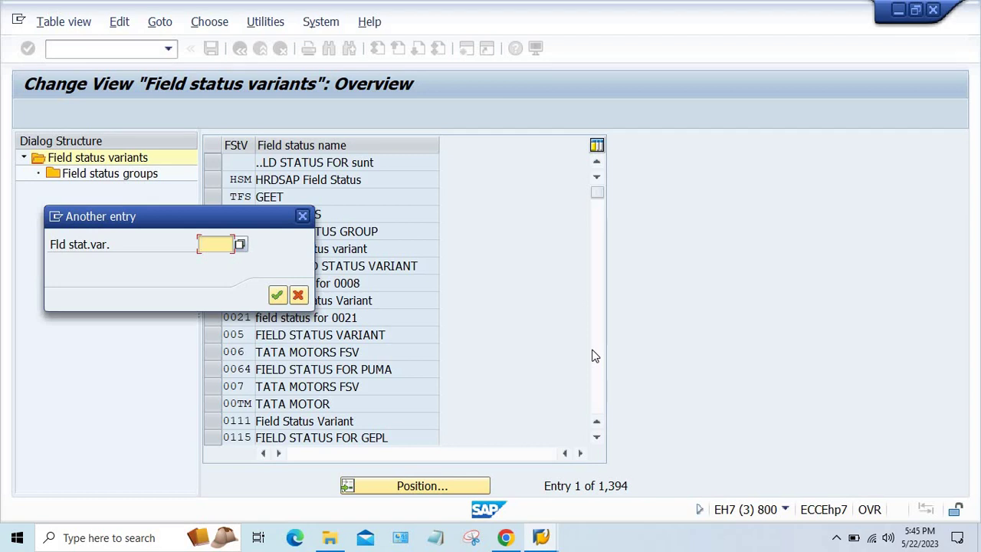
type("HP77")
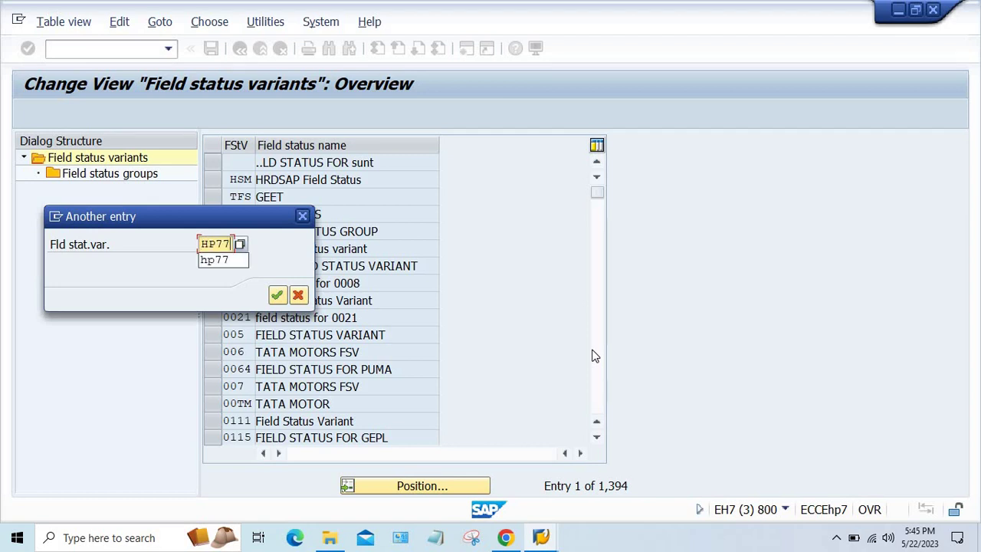
key("Return")
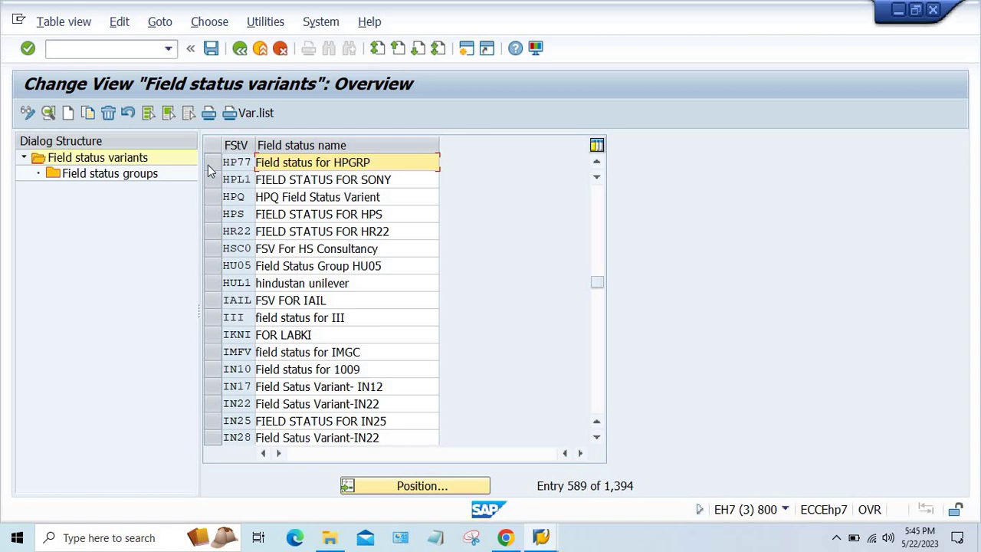
left_click(207, 165)
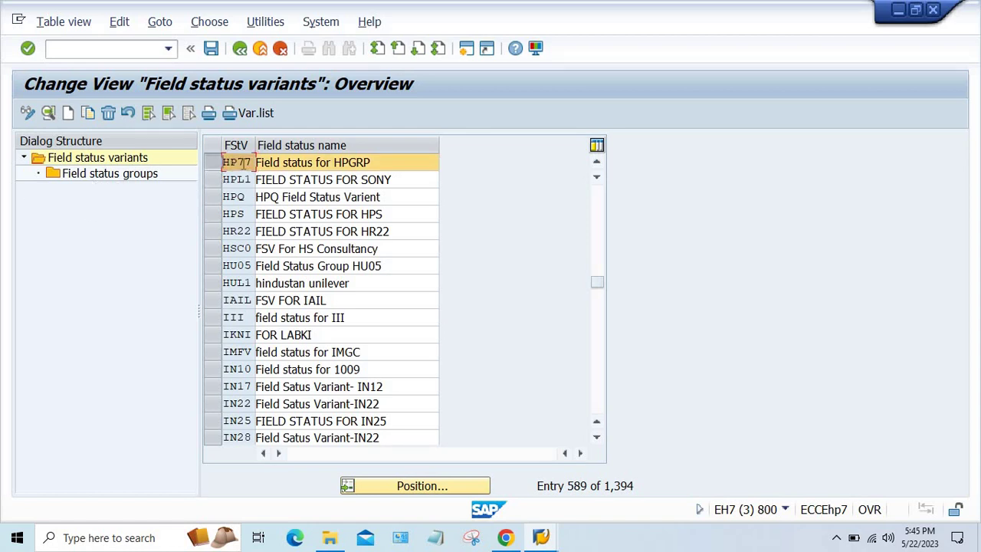
left_click(138, 176)
double_click(137, 176)
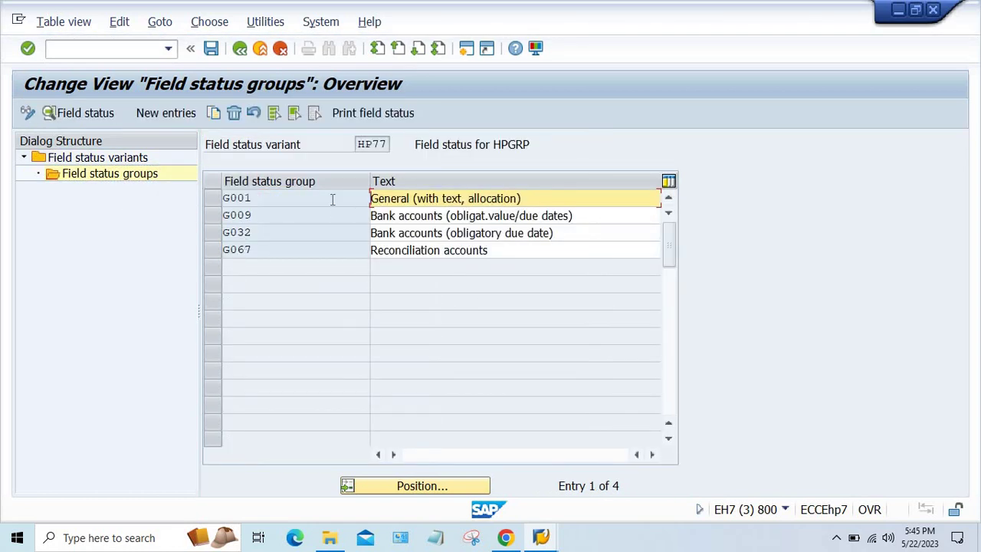
left_click(333, 199)
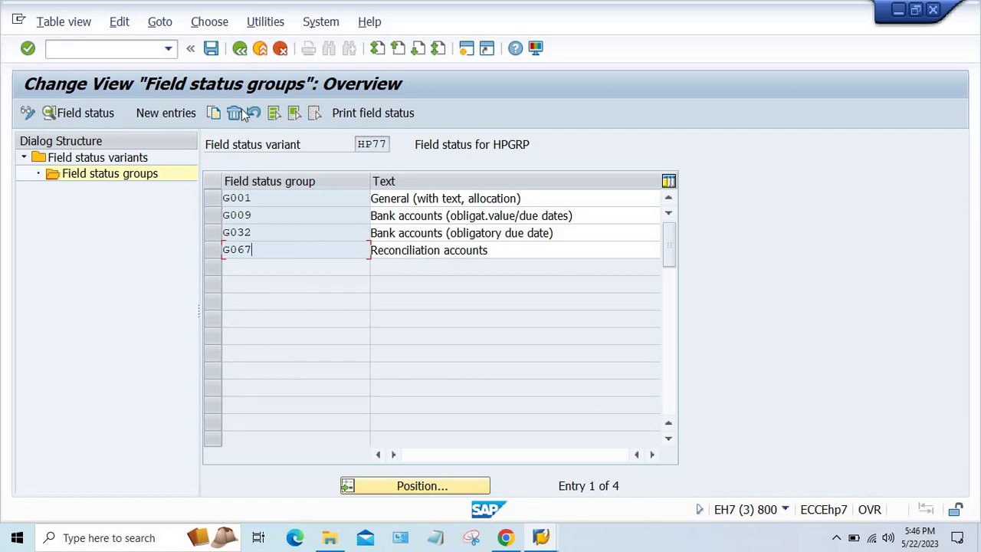
left_click(213, 202)
left_click(213, 202)
- Go to transaction OBC5 and locate the field status variant assignment of company code HP77
left_click(122, 51)
type("/NOBC5")
key("Return")
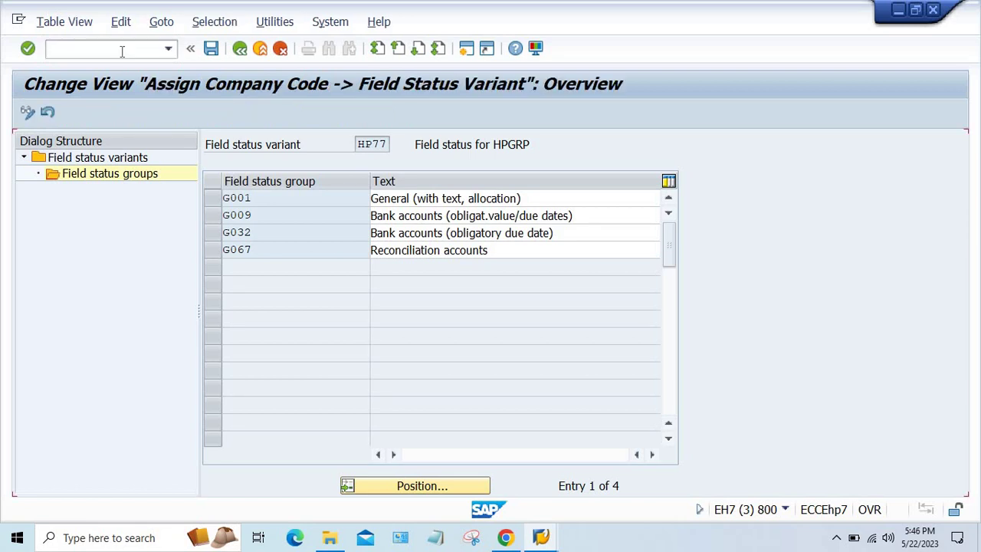
left_click(229, 485)
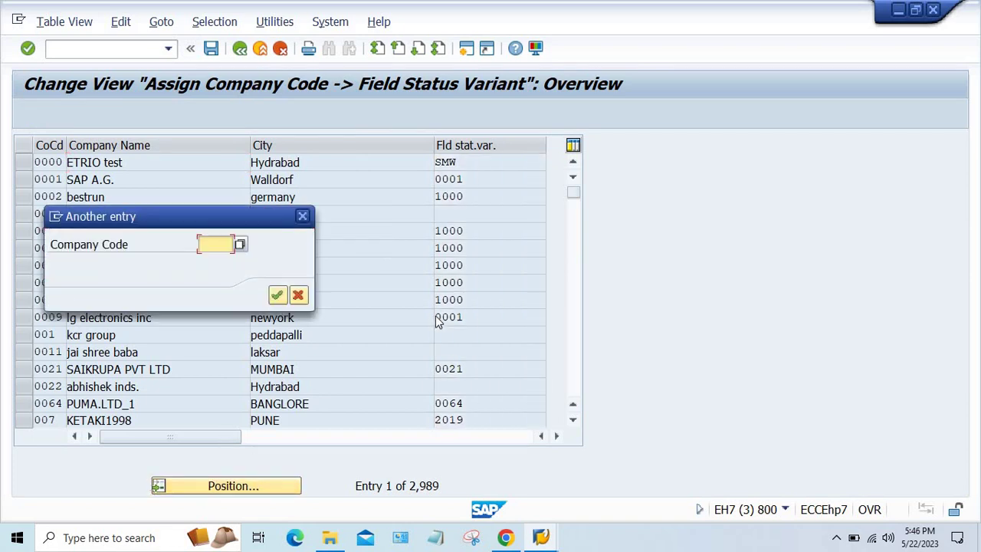
type("H")
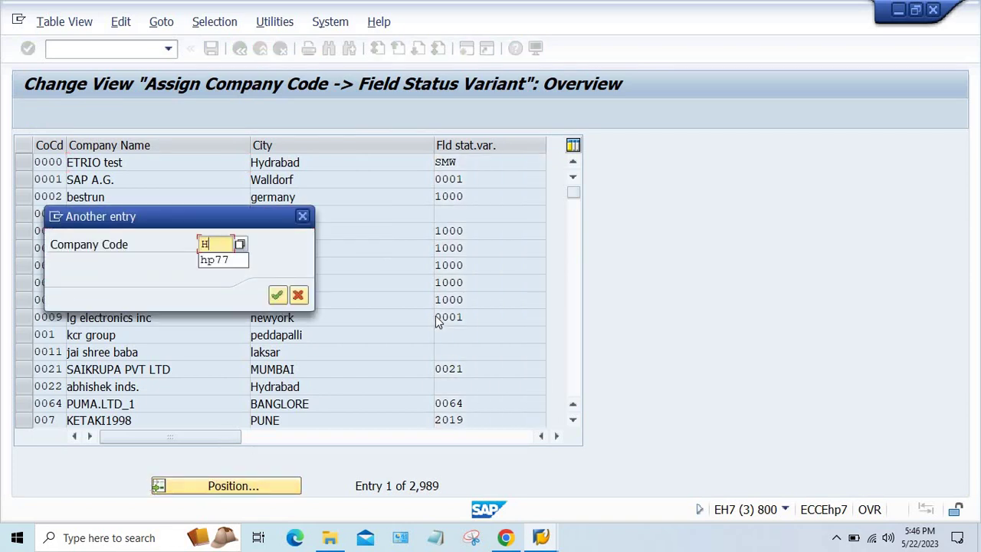
type("P77")
key("Return")
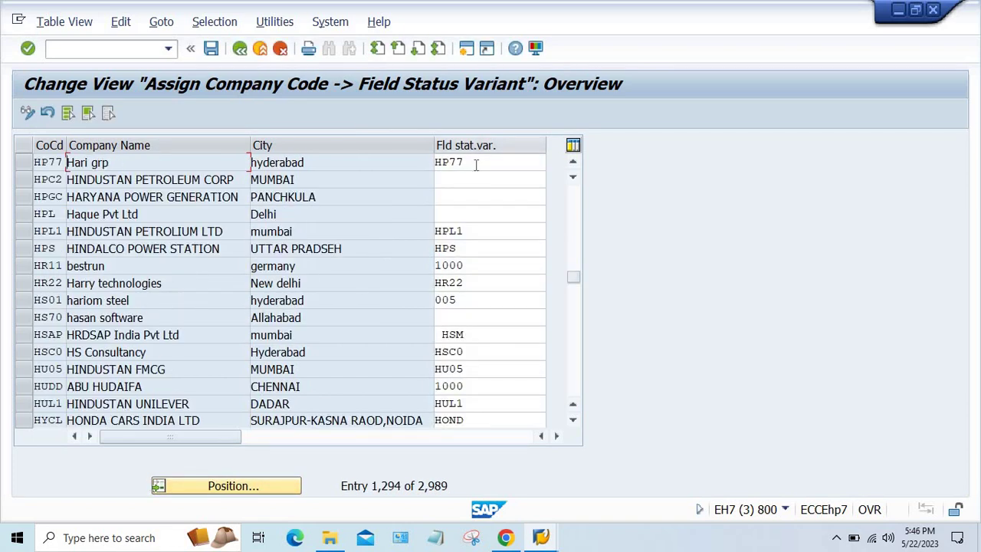
- Clear the field status variant assigned to company code HP77 and save the assignment
double_click(472, 162)
key("Delete")
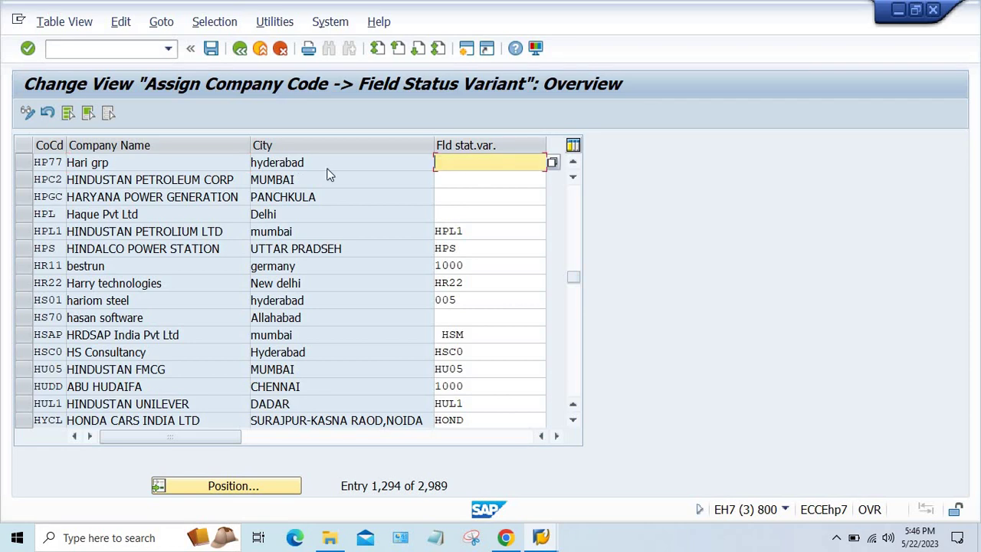
key("ctrl+s")
key("Return")
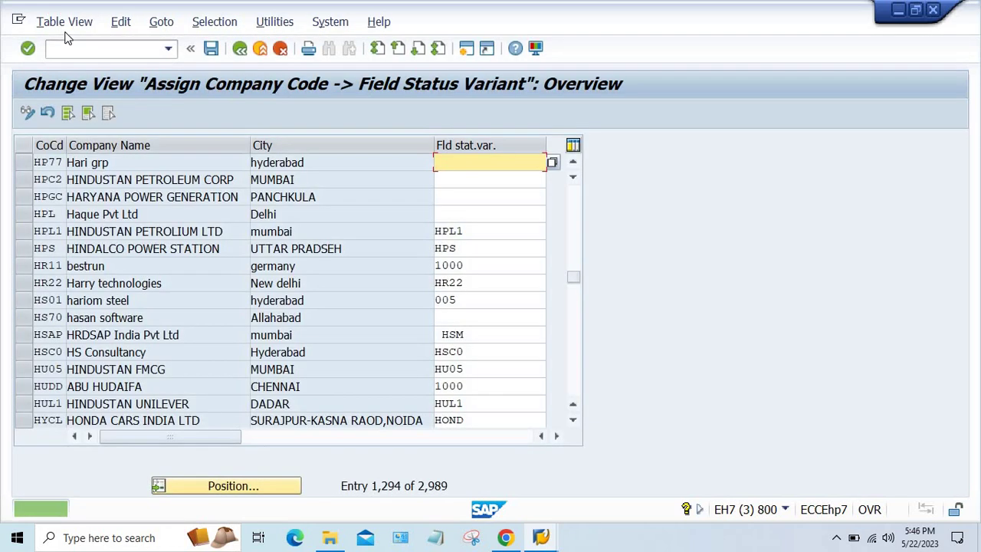
- Return to transaction OBC4 and locate field status variant HP77
left_click(85, 51)
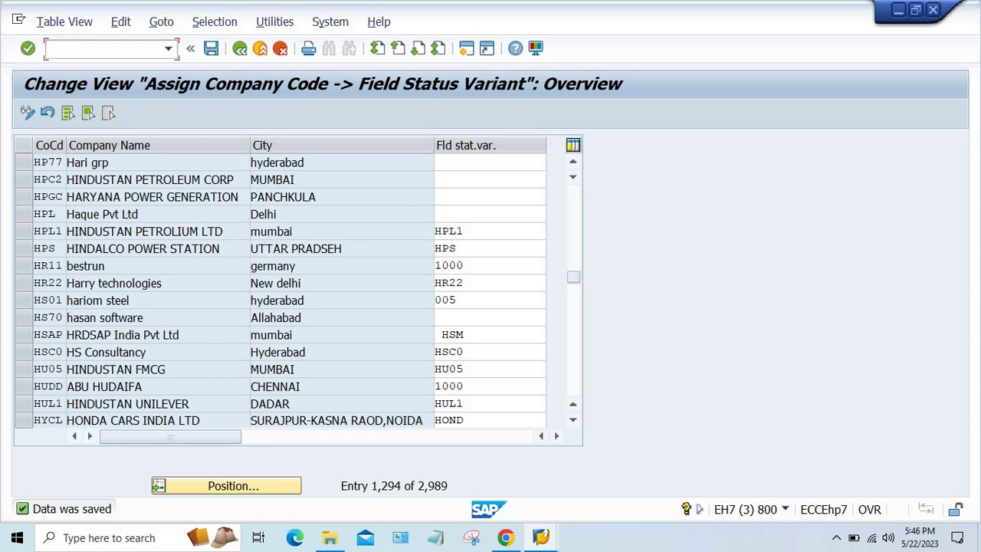
type("/NOBC4")
key("Return")
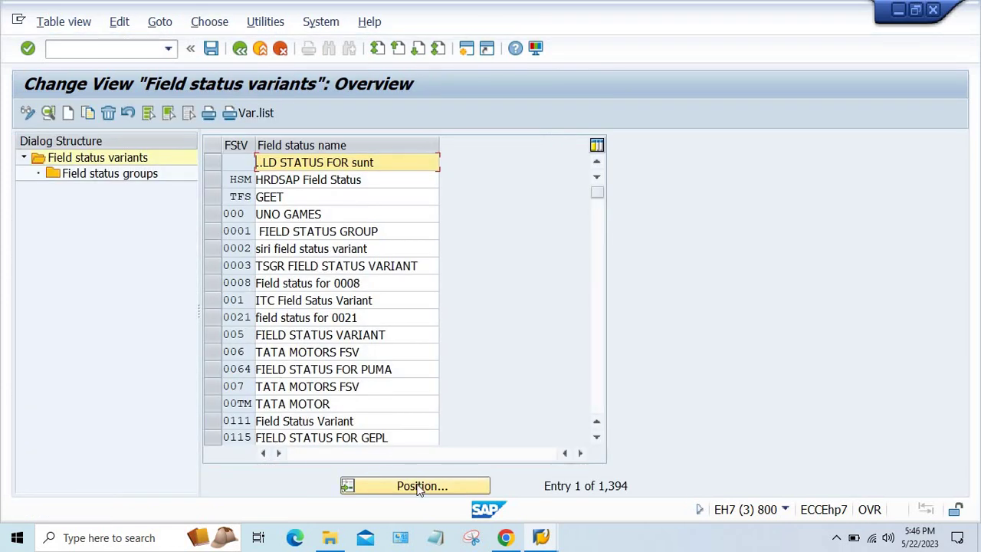
left_click(418, 486)
type("H")
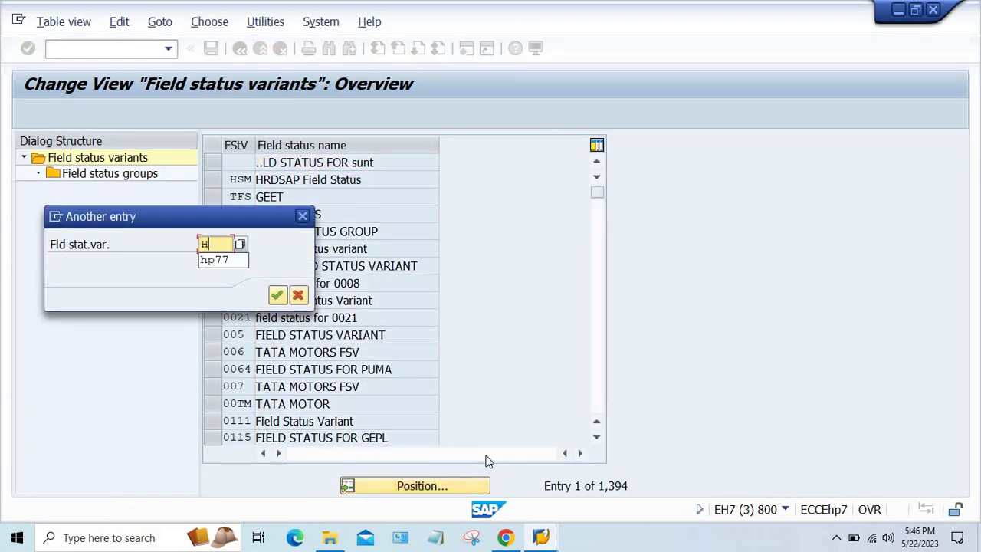
type("P77")
key("Return")
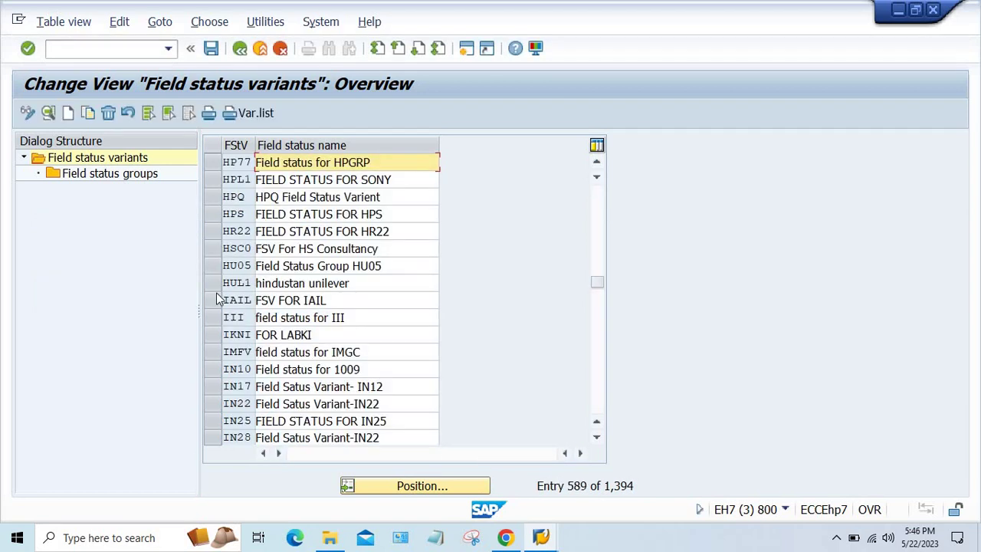
- Try to delete field status variant HP77
left_click(214, 162)
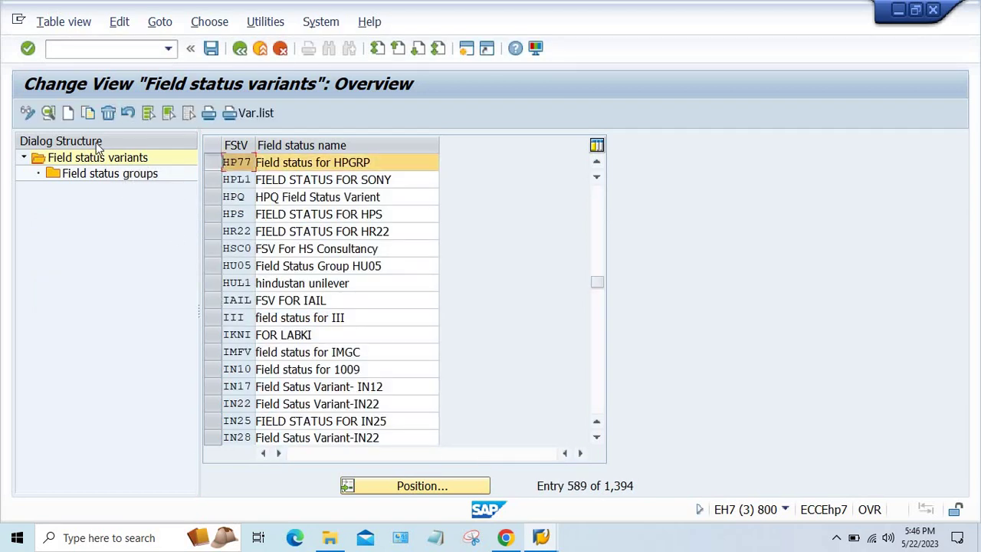
left_click(108, 113)
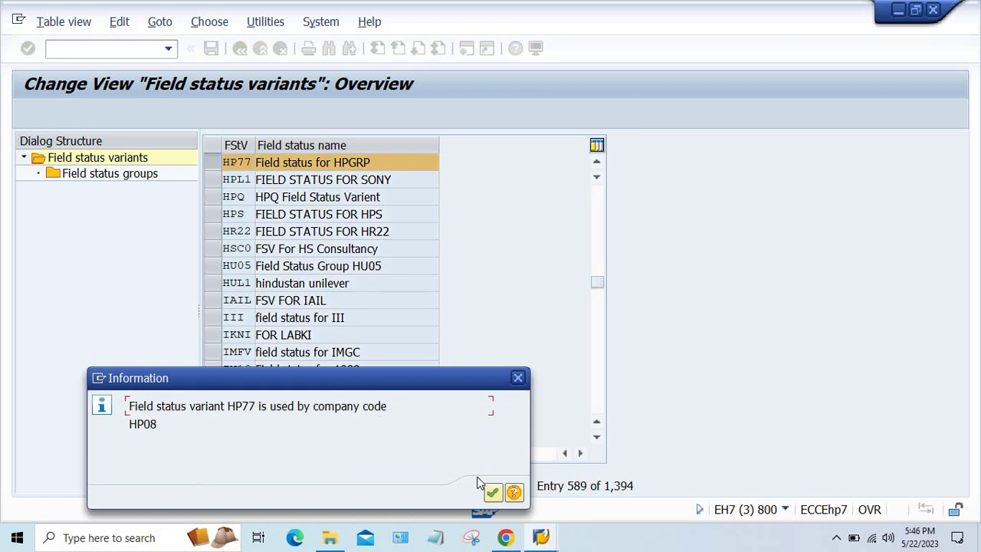
left_click(493, 492)
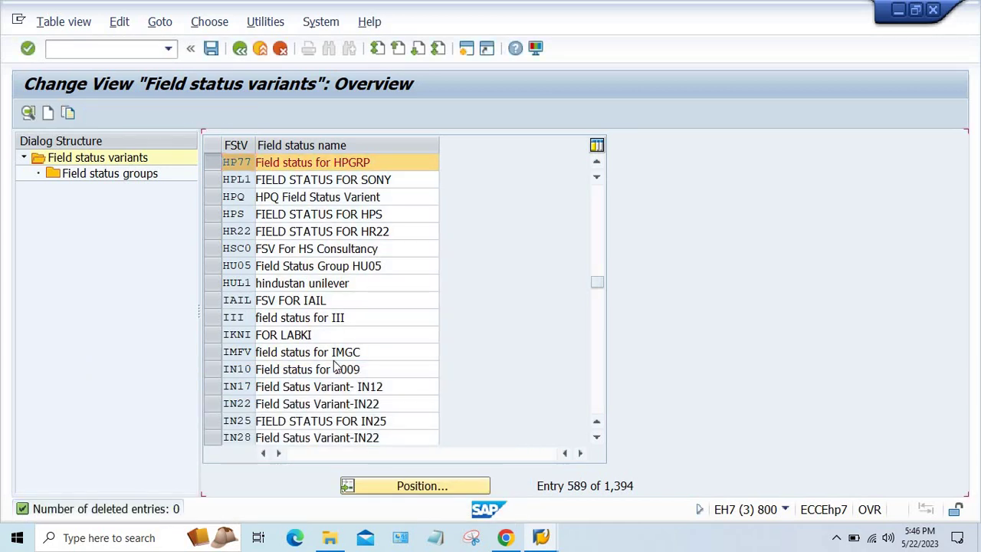
left_click(211, 163)
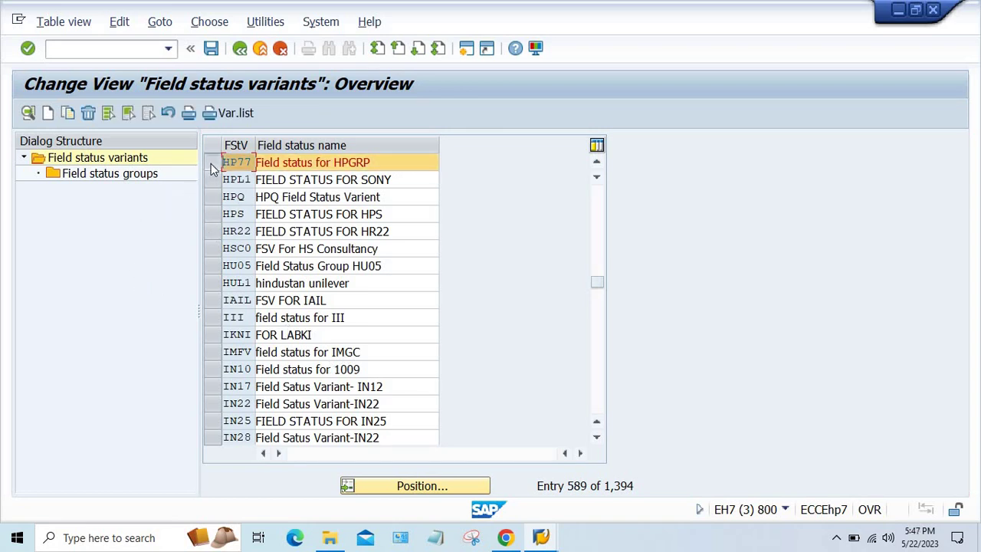
left_click(67, 114)
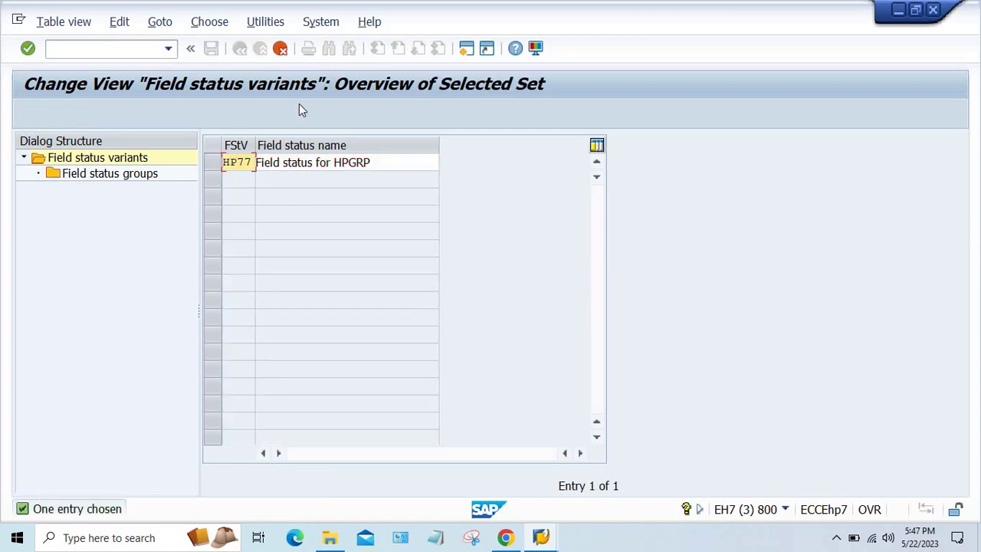
left_click(280, 48)
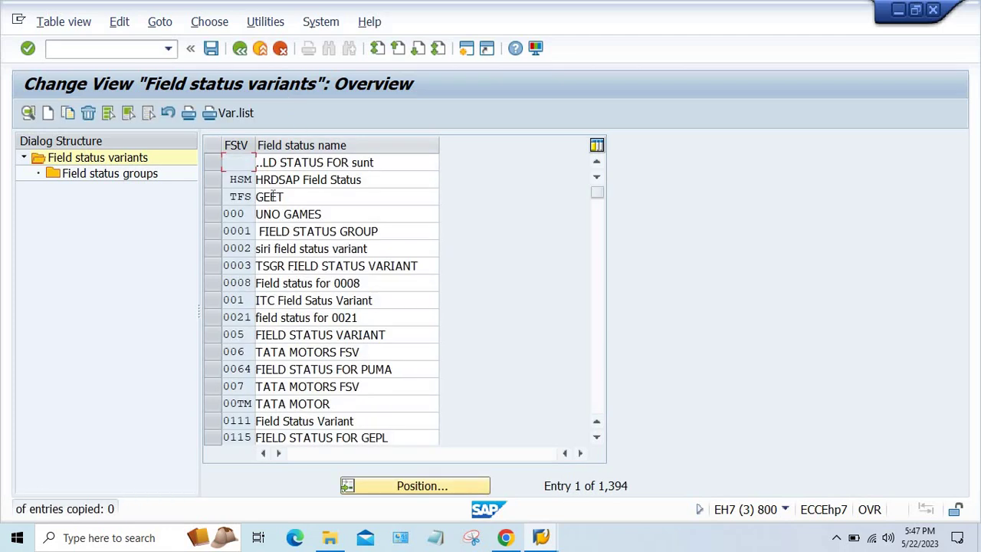
left_click(409, 485)
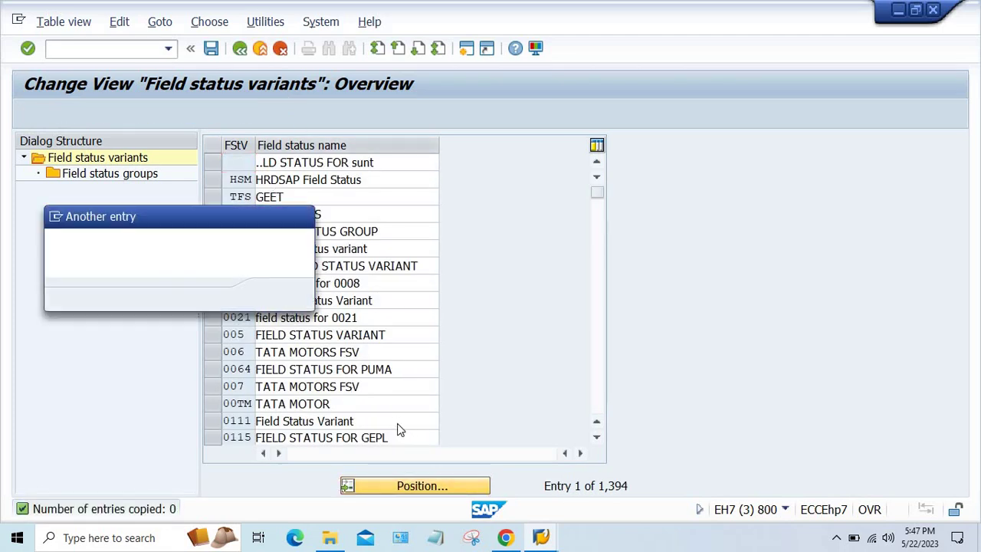
left_click(297, 295)
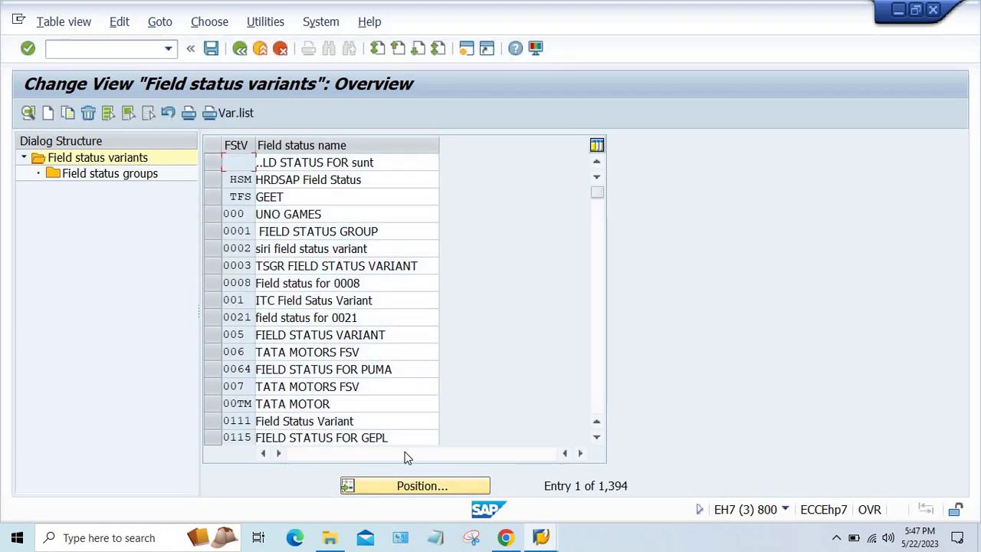
- Locate field status variant HP77 and delete its field status groups G001, G009, G032 and G067
left_click(412, 485)
type("H")
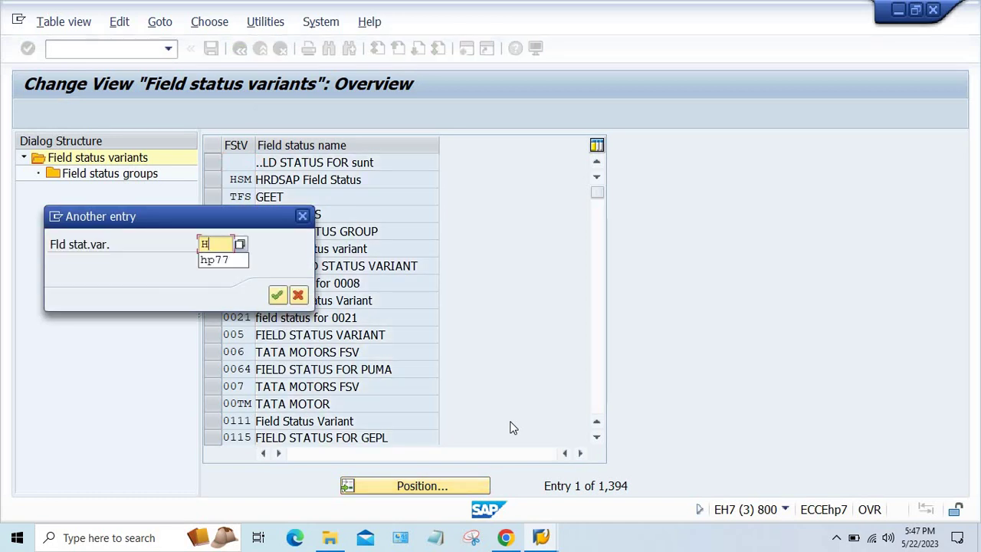
type("P77")
key("Return")
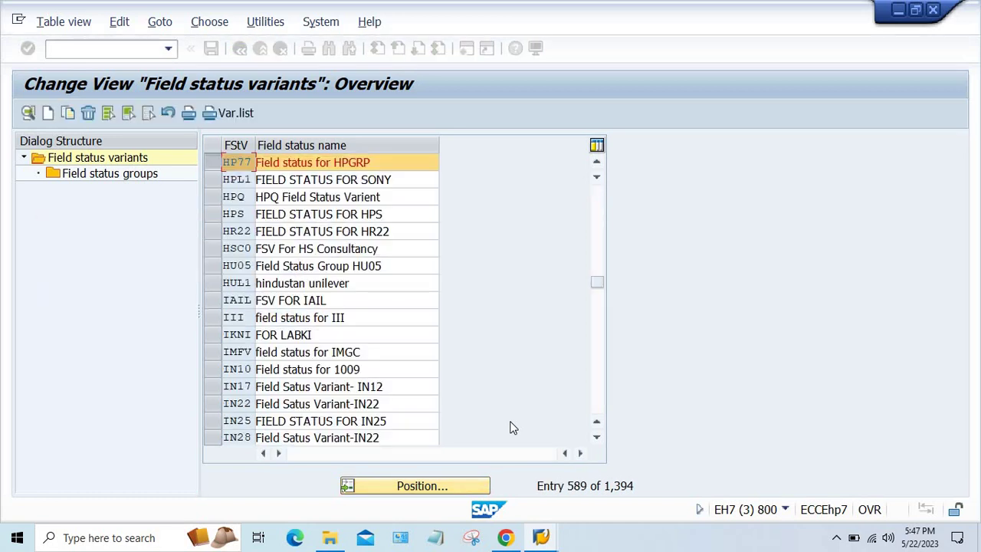
double_click(115, 173)
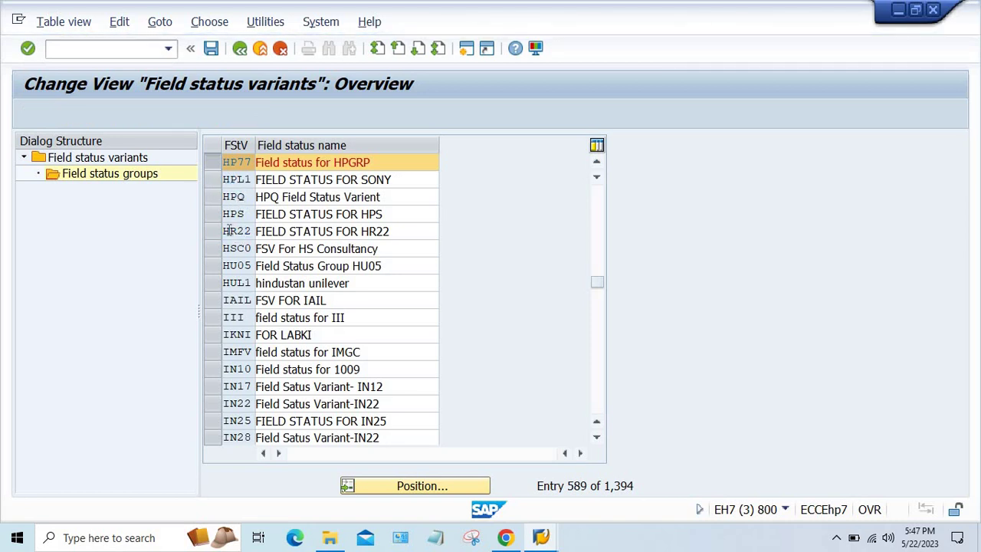
left_click_drag(218, 196, 213, 250)
left_click(234, 113)
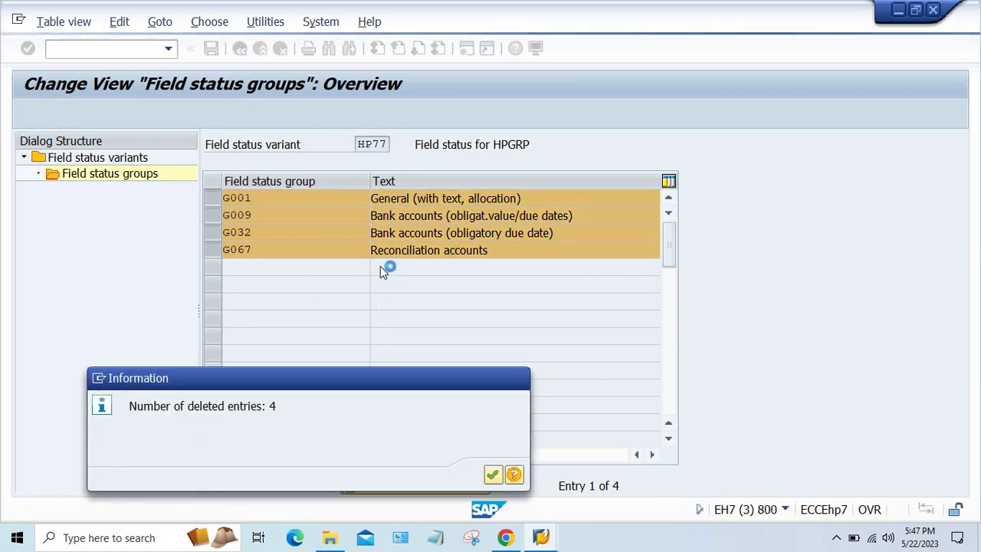
- Confirm the deletion of the field status groups of variant HP77 and save the change
left_click(492, 473)
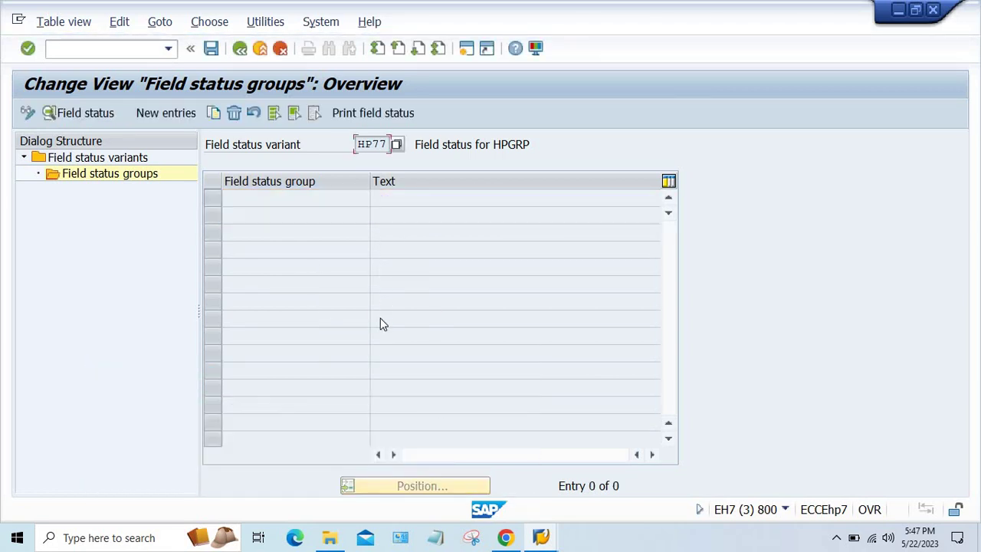
key("ctrl+s")
left_click(323, 295)
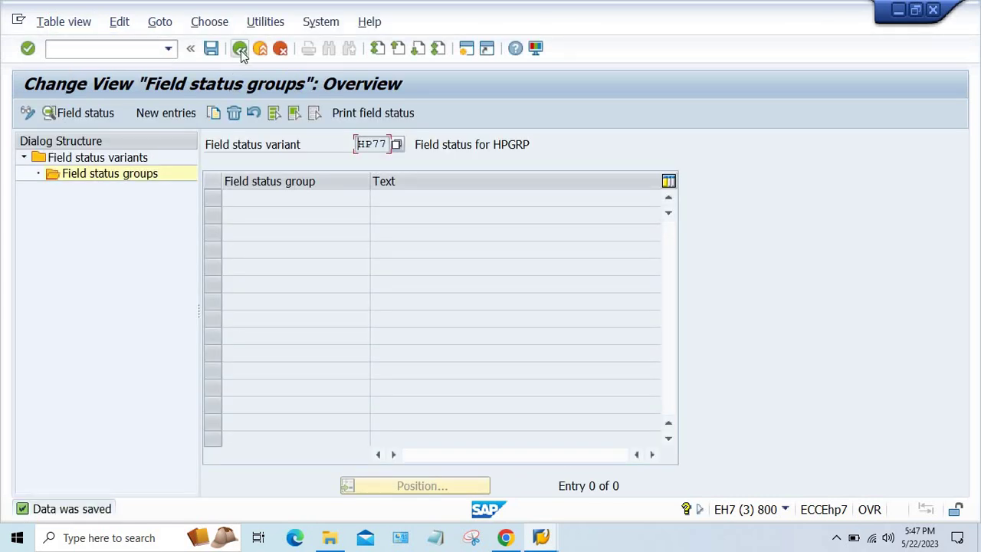
- Return to the field status variants overview and try to delete variant HP77
left_click(240, 48)
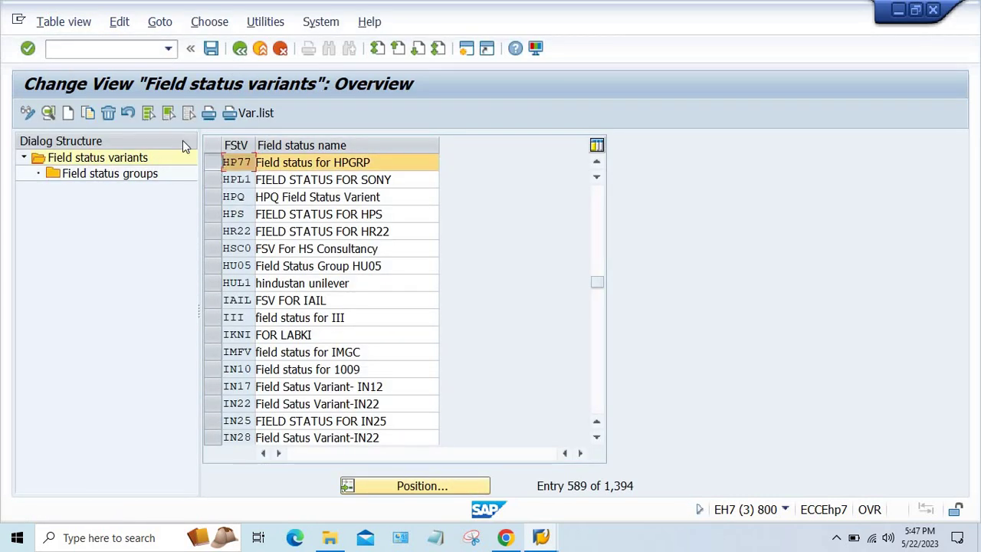
left_click(112, 115)
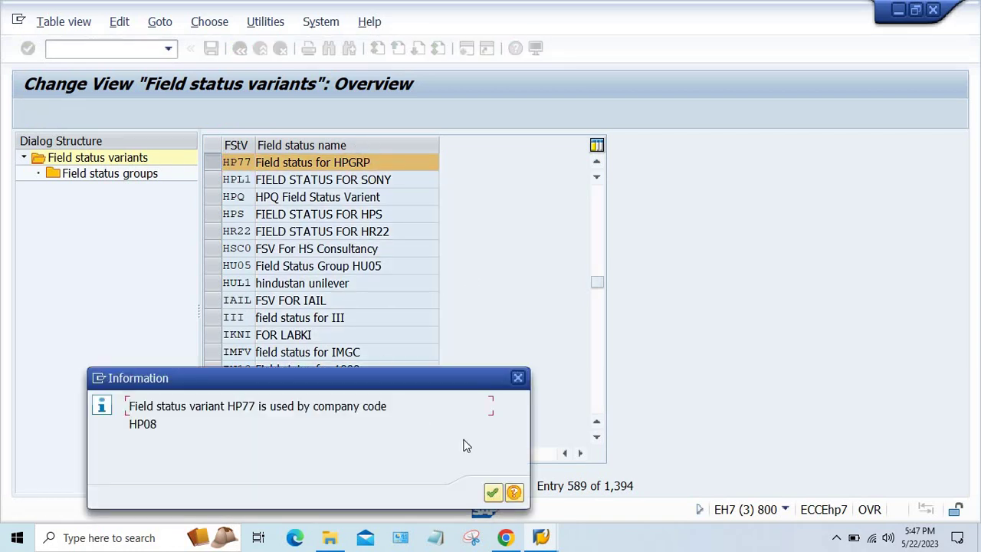
left_click(493, 493)
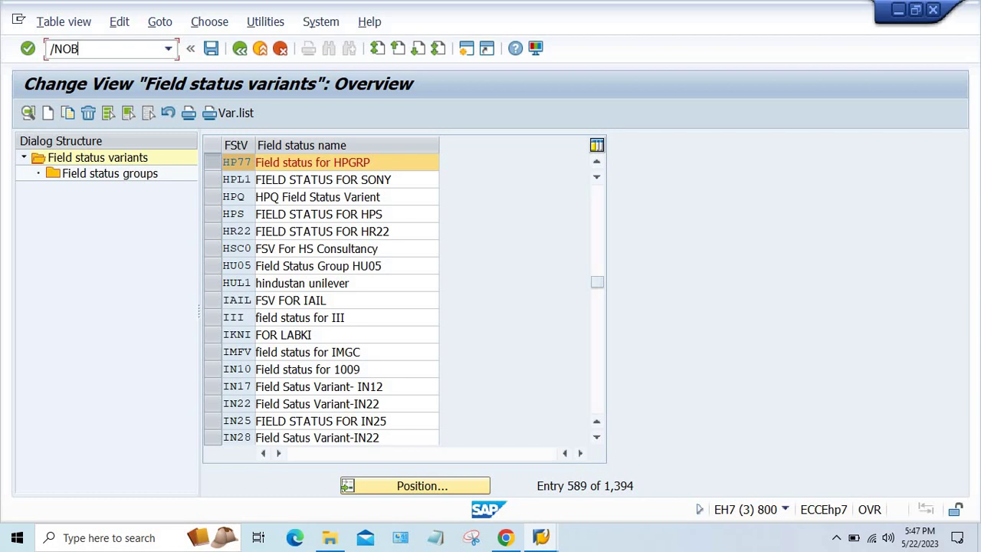
- Try to open transaction OBC5 for the assignment of field status variants to company codes
left_click(112, 53)
type("/NOBC5")
key("Return")
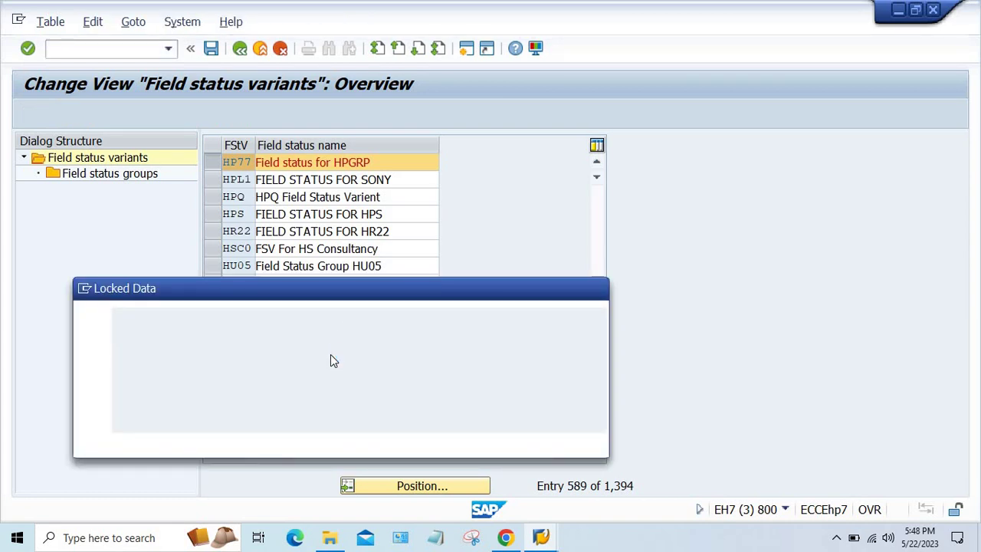
left_click(287, 442)
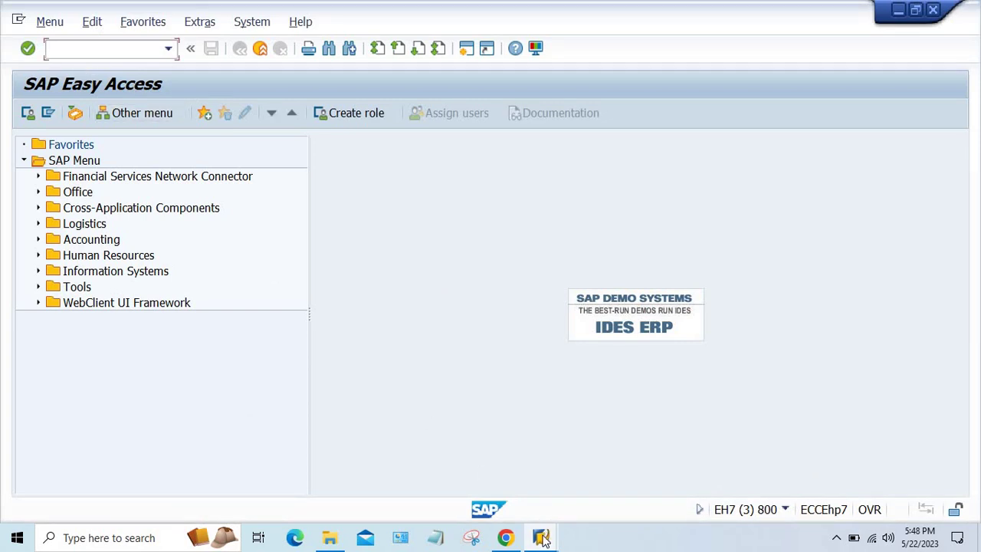
mouse_move(541, 537)
left_click(545, 486)
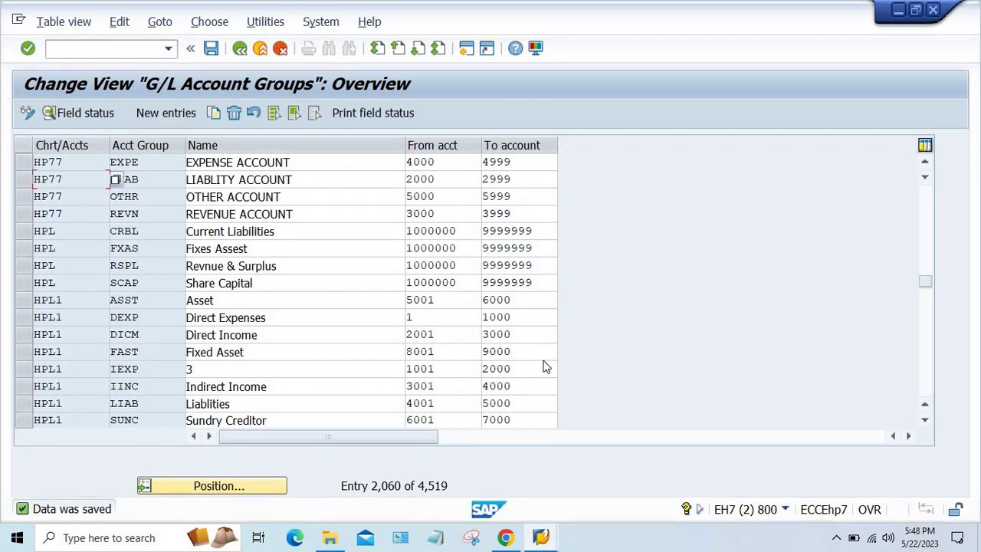
mouse_move(541, 537)
left_click(696, 474)
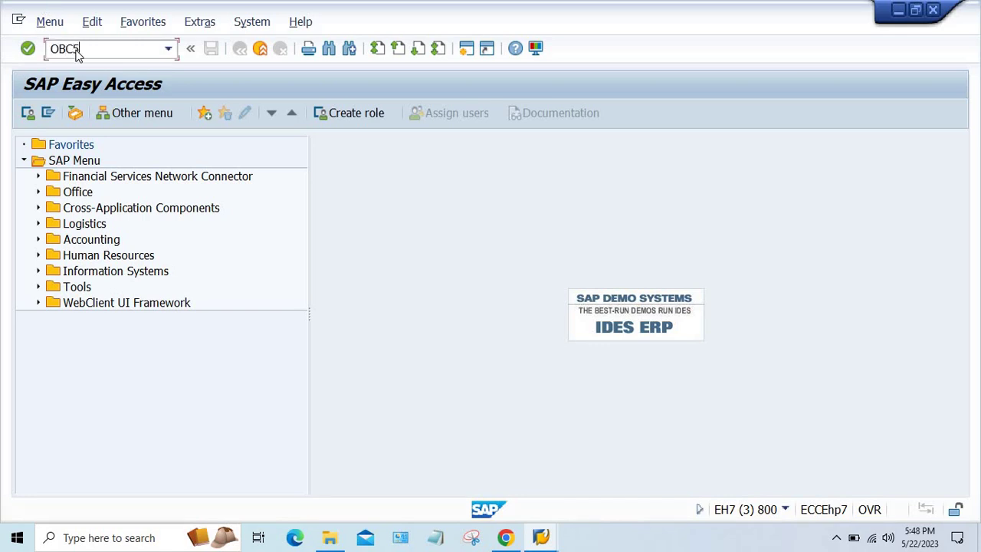
key("Return")
left_click(283, 448)
- Open transaction SM12 and list the lock entries in client 800 for all users with *
type("SM12")
key("Return")
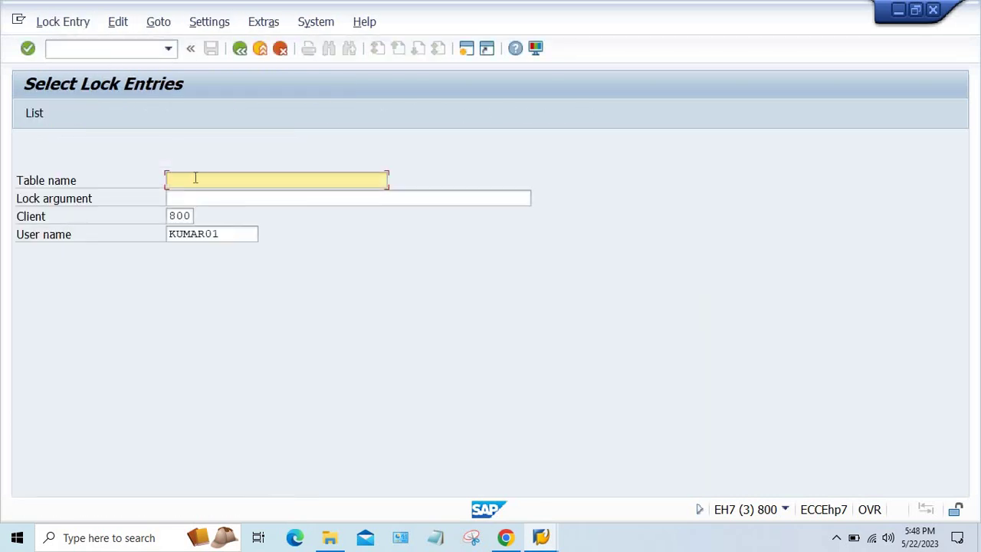
left_click_drag(230, 233, 72, 206)
type("*")
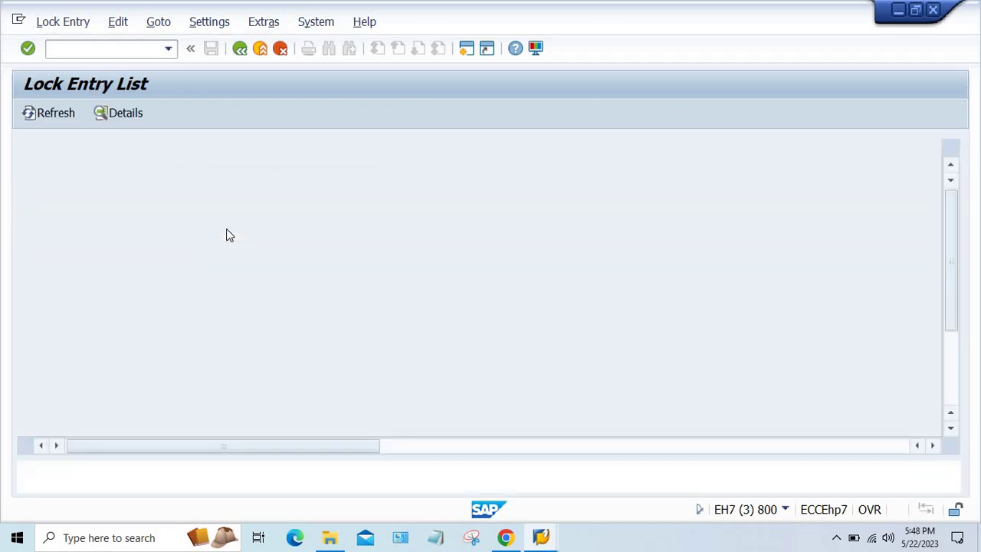
- Delete all lock entries in the Lock Entry List, repeating the deletion until the list is empty
left_click(63, 21)
left_click(90, 146)
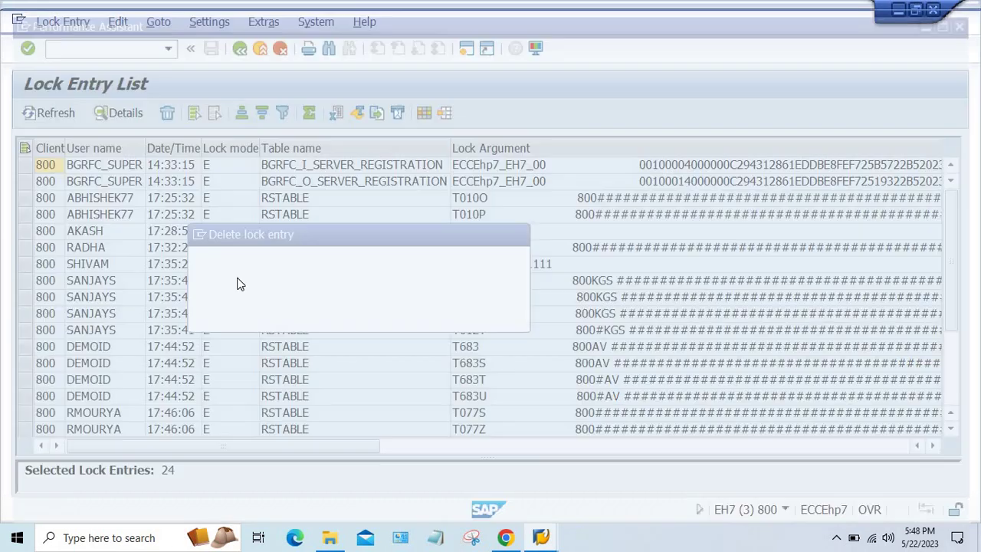
key("F1")
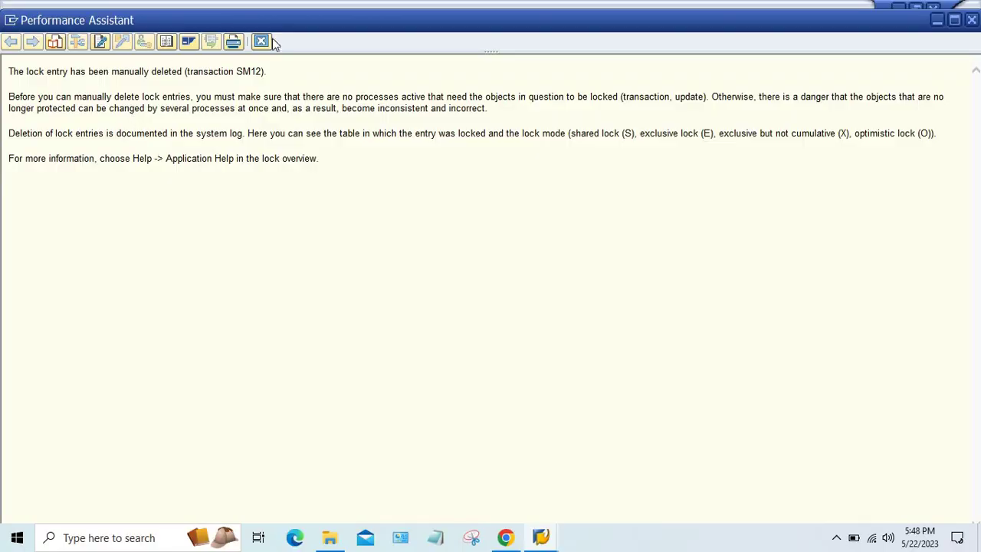
left_click(263, 39)
left_click(59, 28)
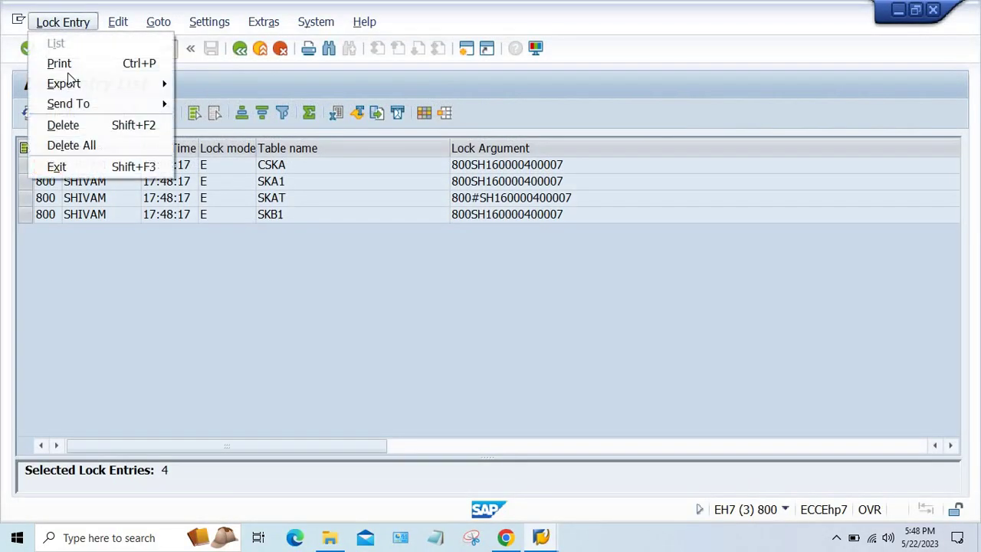
left_click(69, 145)
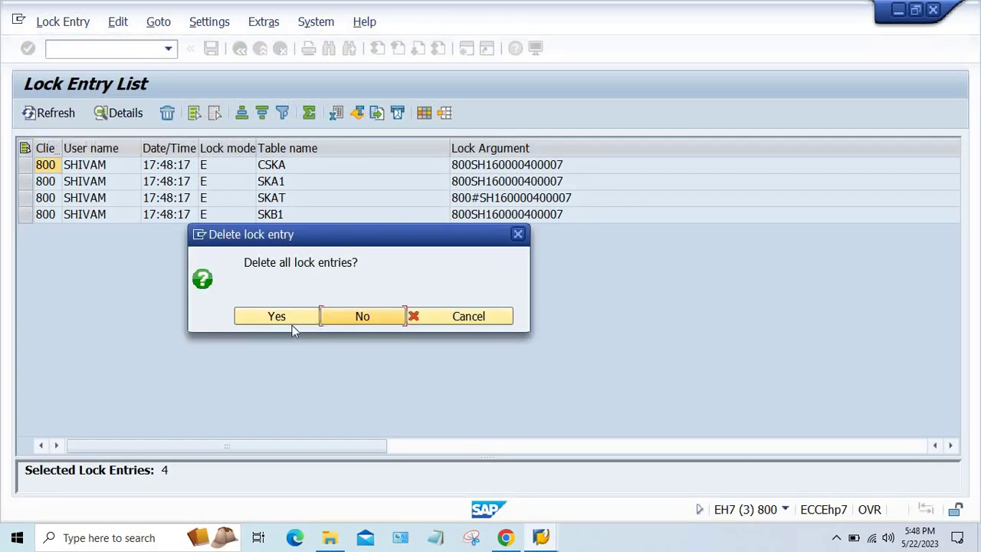
left_click(282, 321)
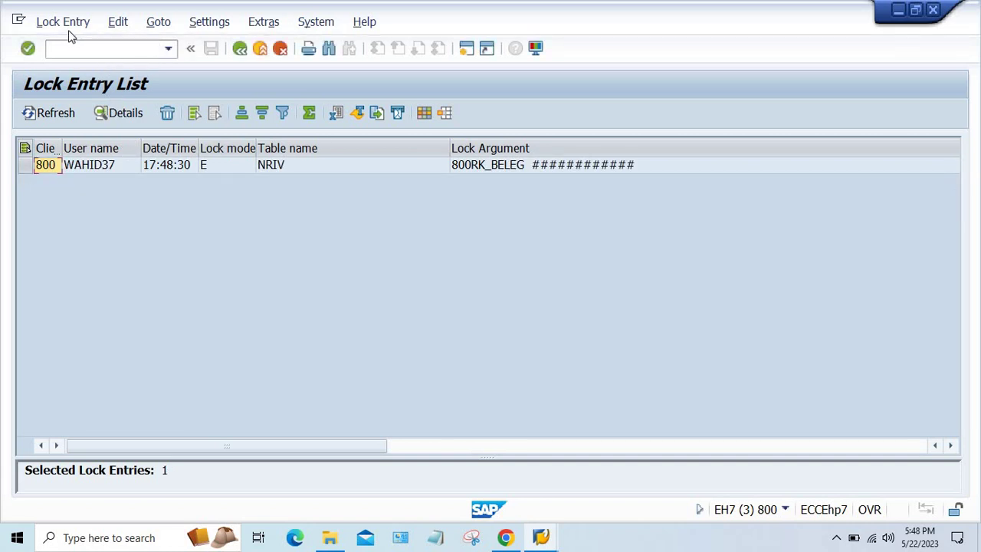
left_click(68, 28)
left_click(65, 145)
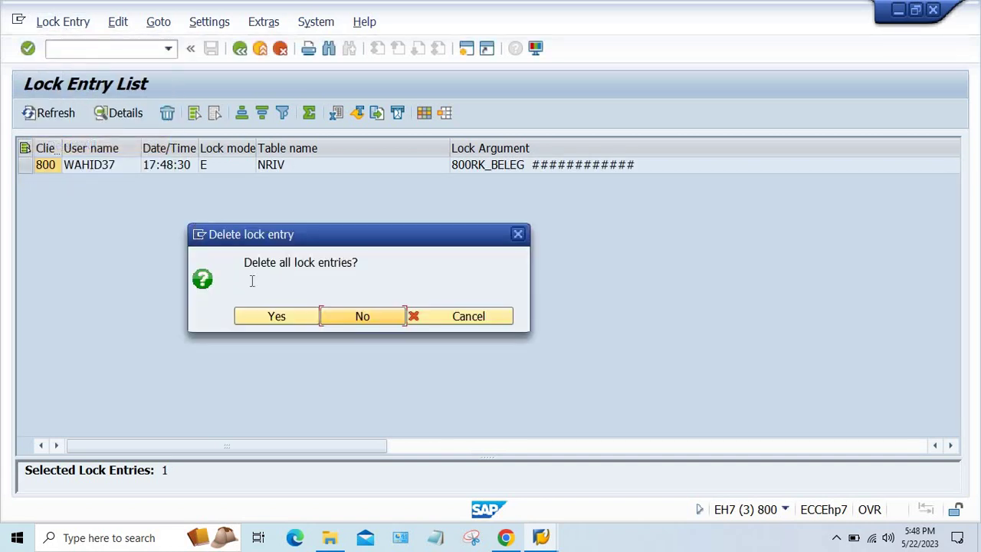
left_click(276, 319)
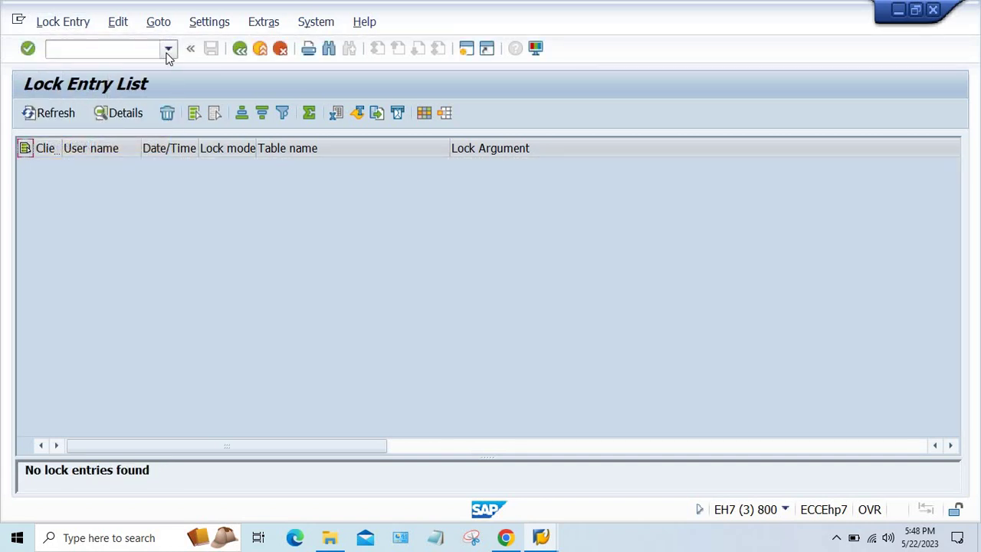
- Reopen transaction OBC5 and locate company code HP08 in the assignment table
left_click(168, 49)
left_click(115, 80)
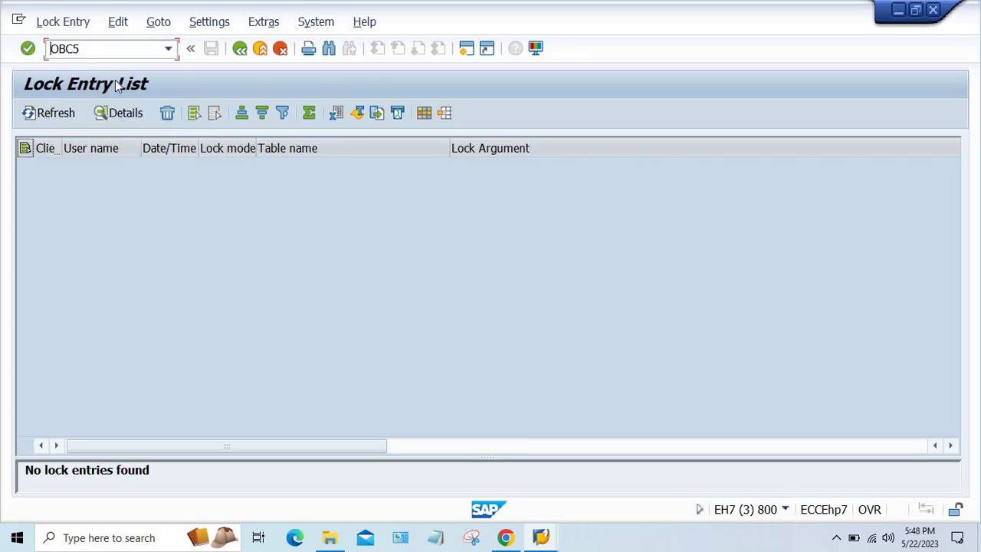
type("/n")
key("Return")
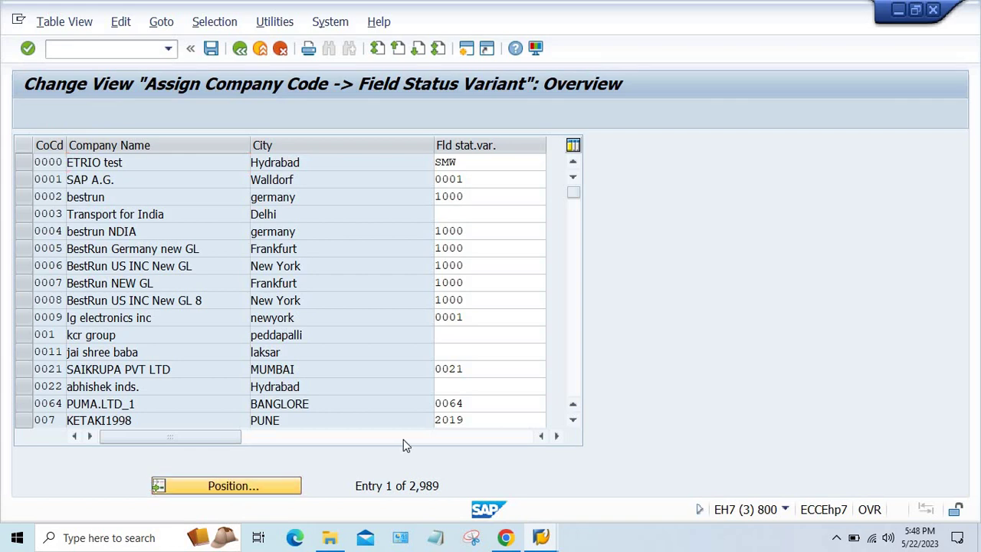
key("F2")
type("HP08")
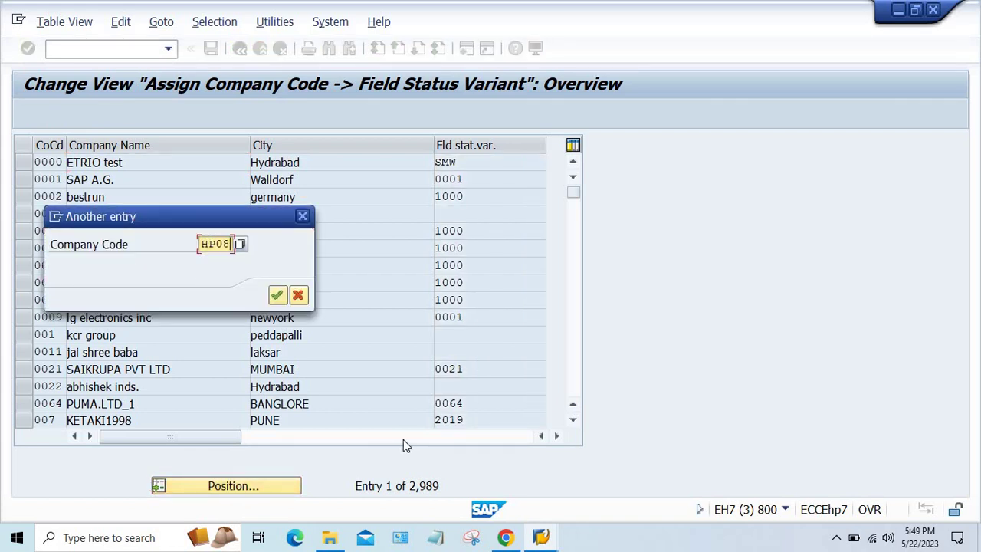
key("Return")
- Clear the field status variant assigned to company code HP08 and save the assignment
key("Tab")
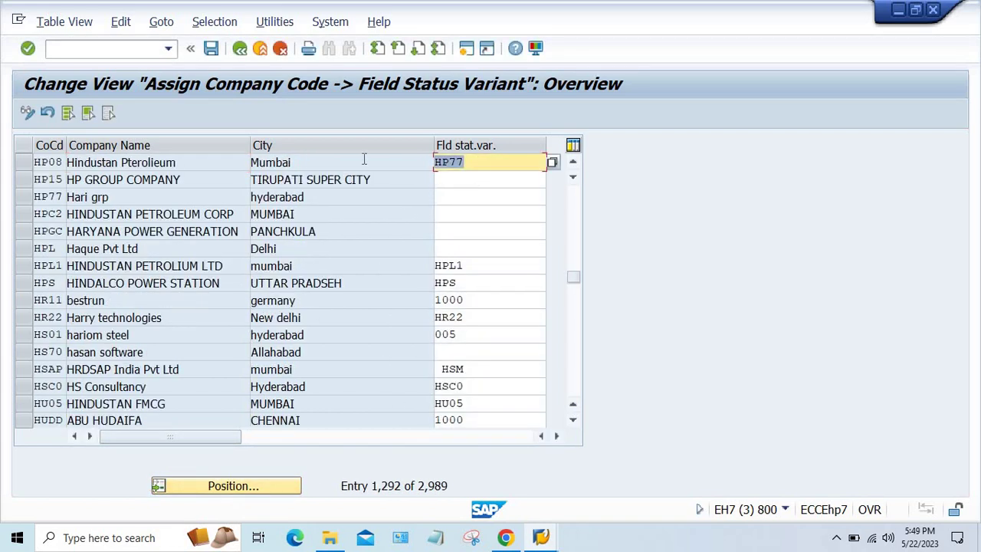
key("Delete")
key("ctrl+s")
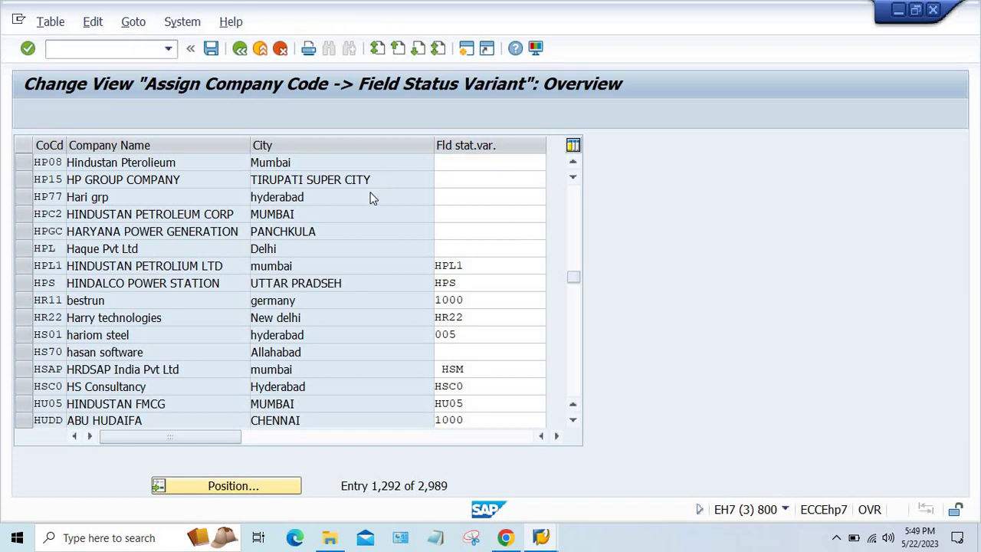
left_click(324, 294)
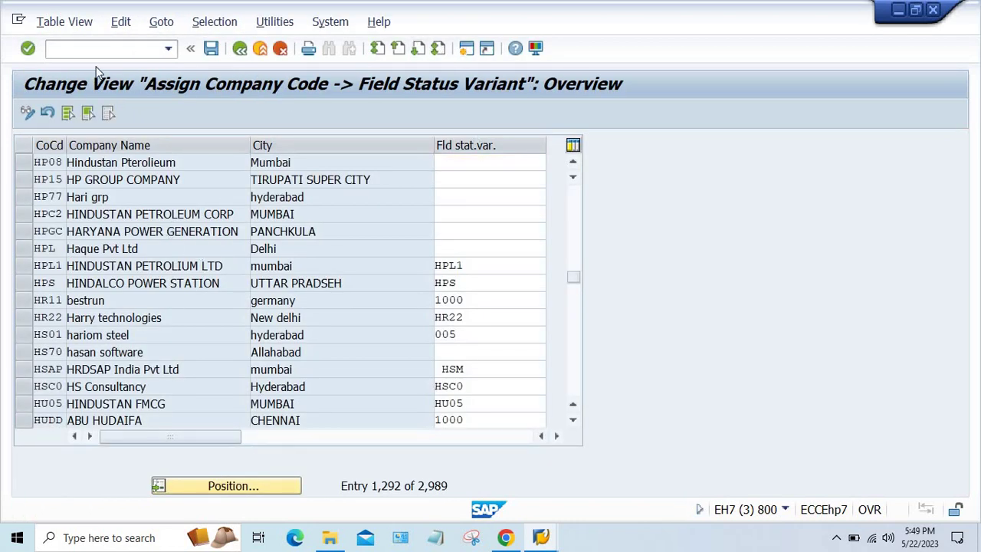
- Open a new maximized session and start transaction OBC4 in it
key("ctrl+n")
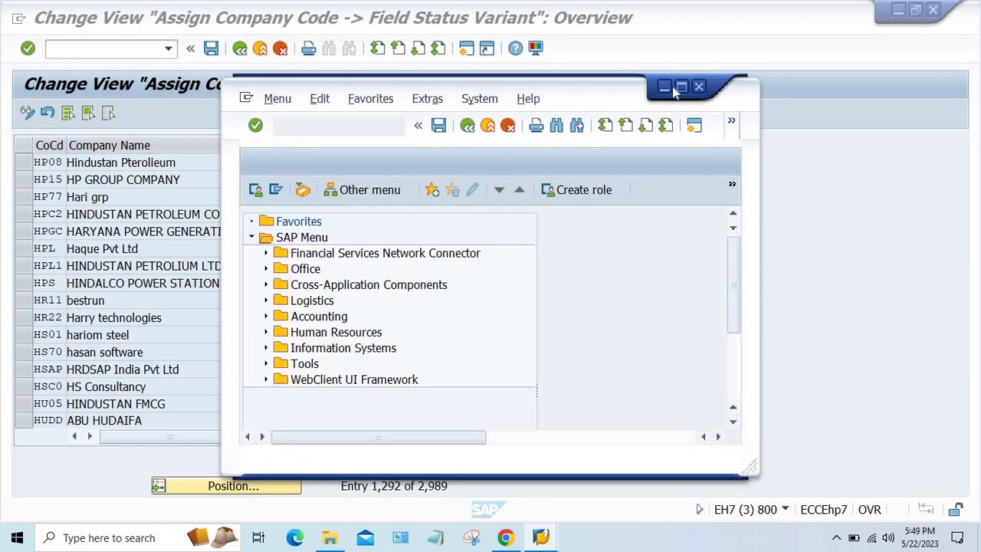
left_click(684, 85)
left_click(172, 48)
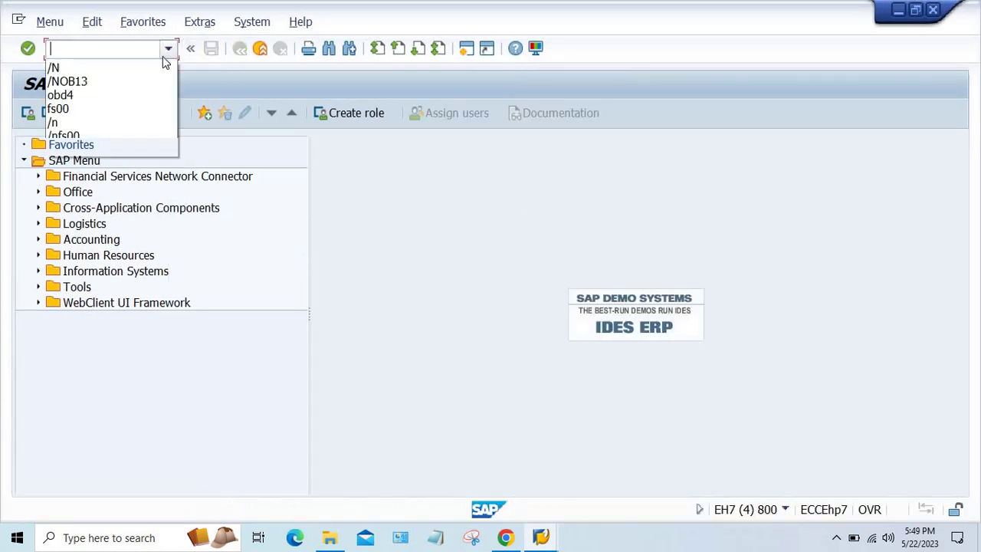
left_click(146, 110)
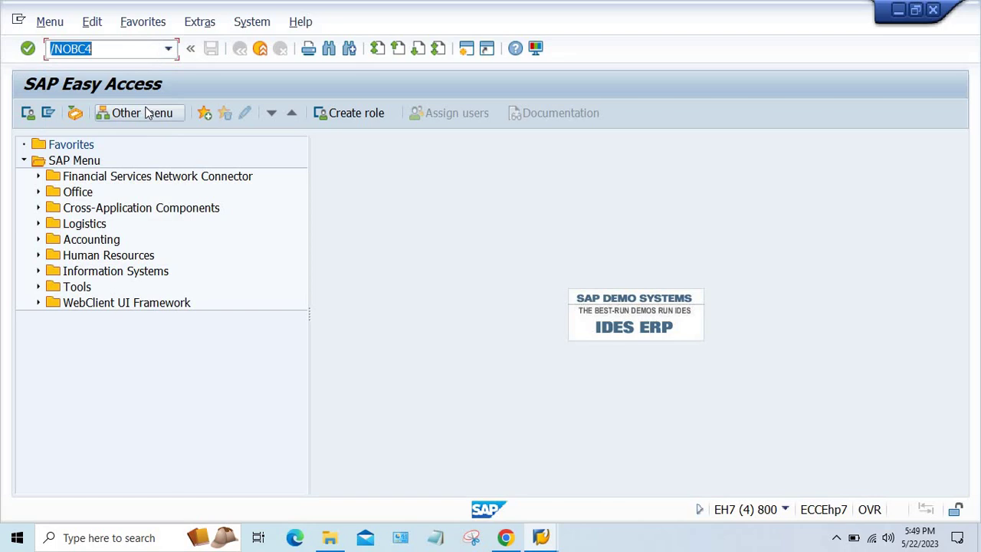
key("Return")
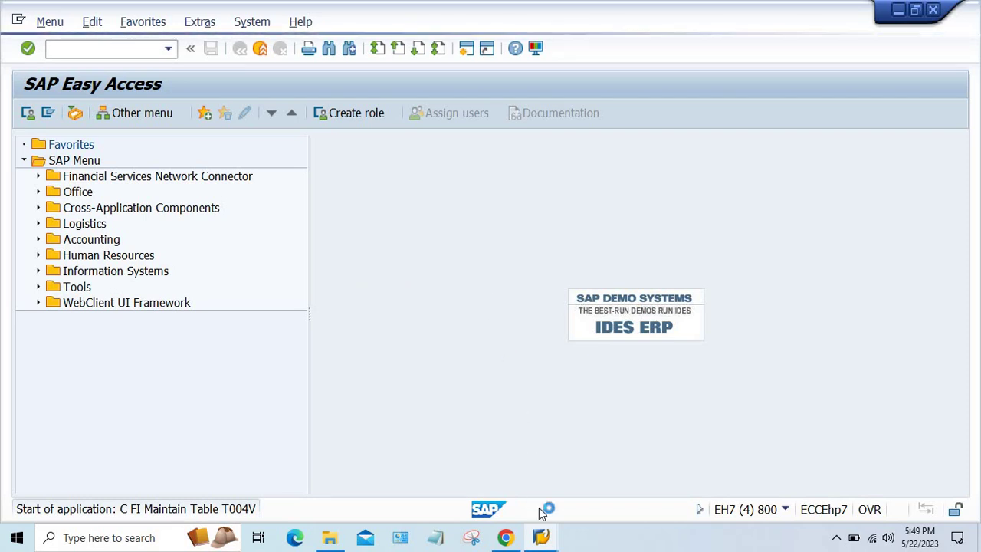
mouse_move(543, 537)
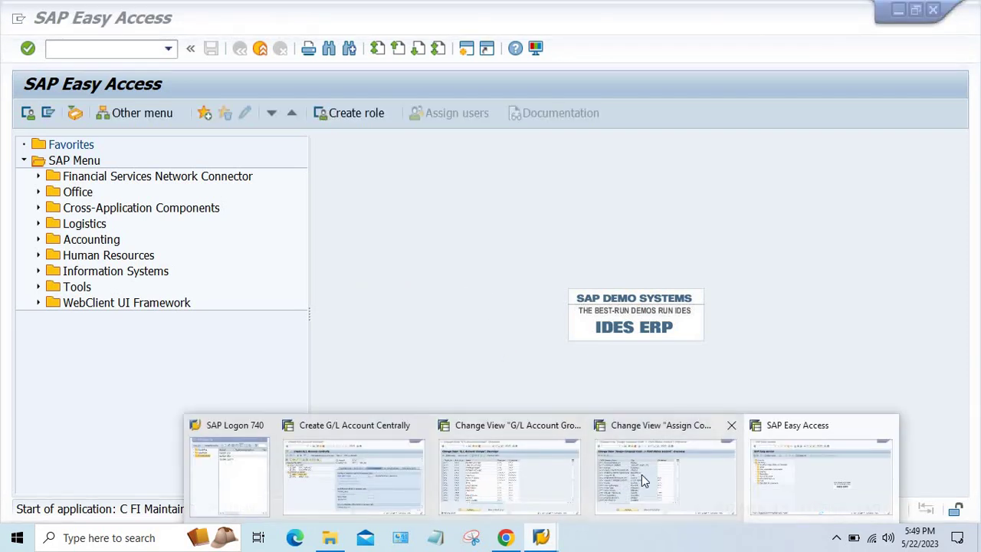
left_click(808, 506)
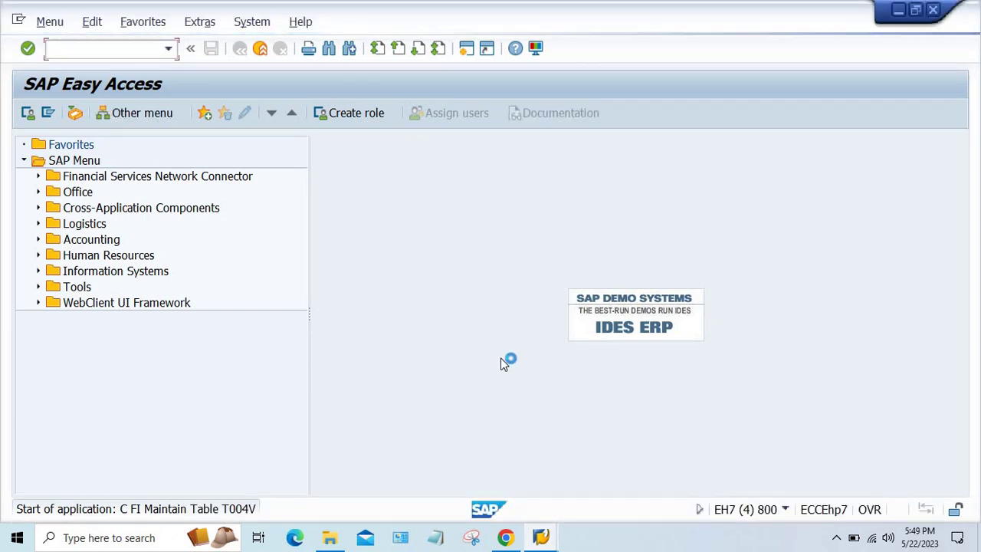
mouse_move(543, 537)
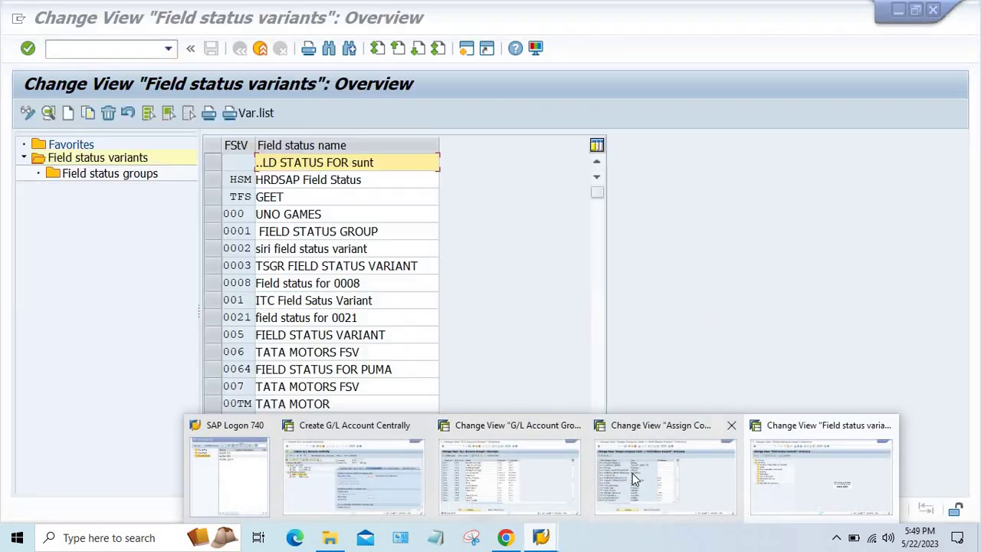
left_click(633, 473)
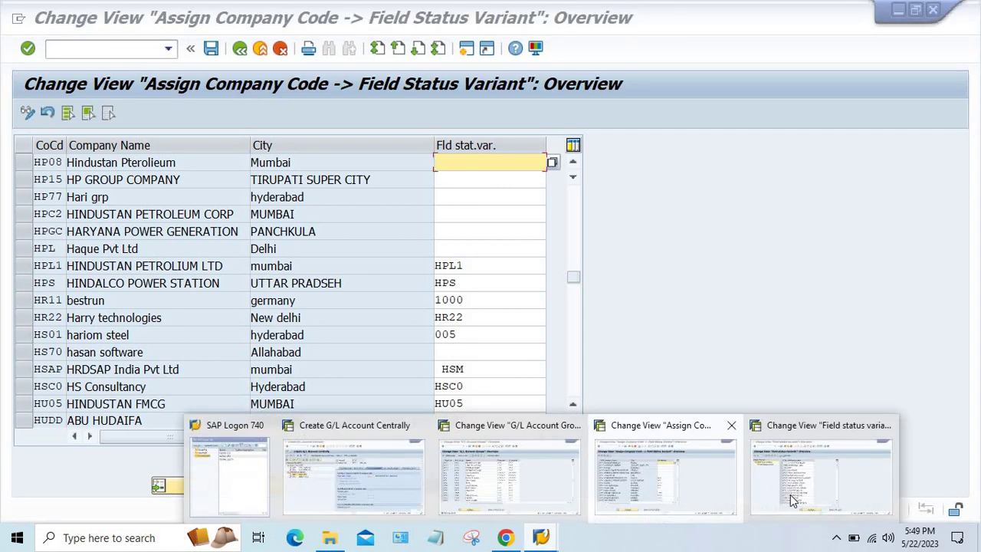
left_click(821, 471)
- Find field status variant HP77, delete it, and save the deletion under the proposed customizing request
left_click(422, 486)
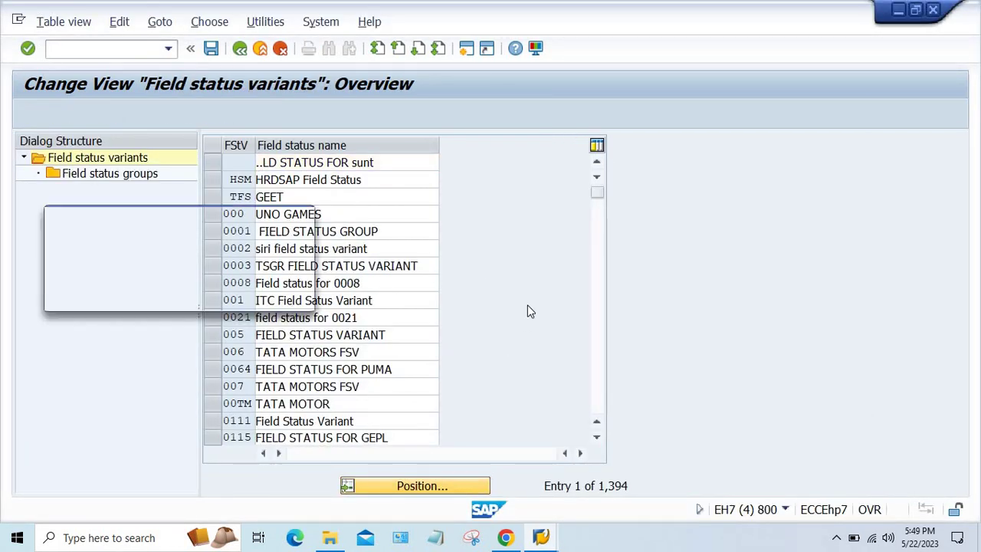
type("HP77")
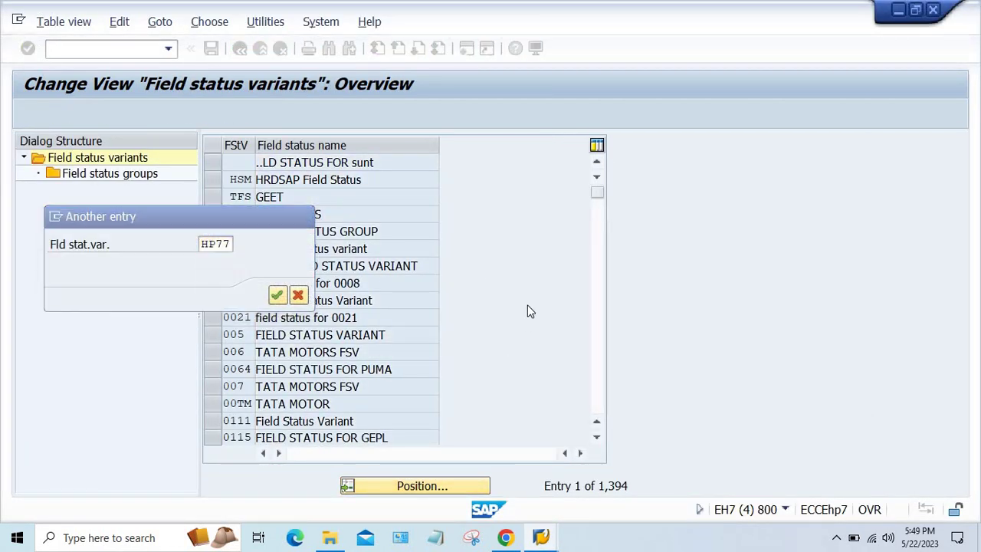
key("Return")
left_click(213, 163)
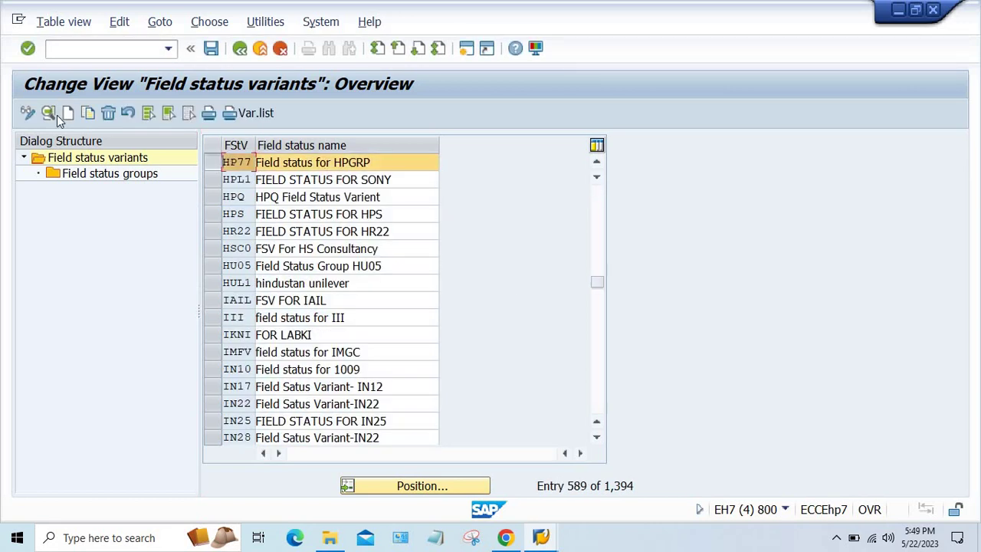
key("shift+F2")
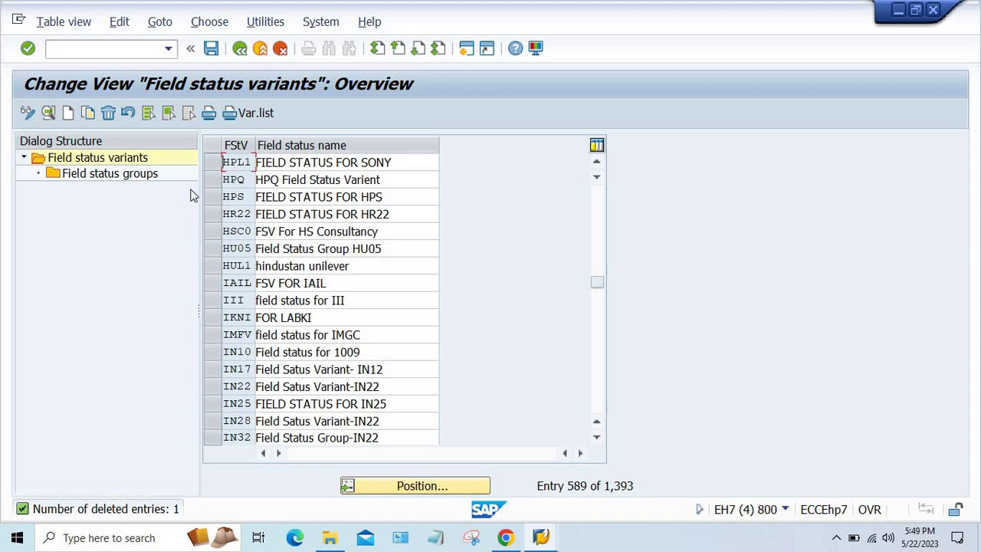
key("ctrl+s")
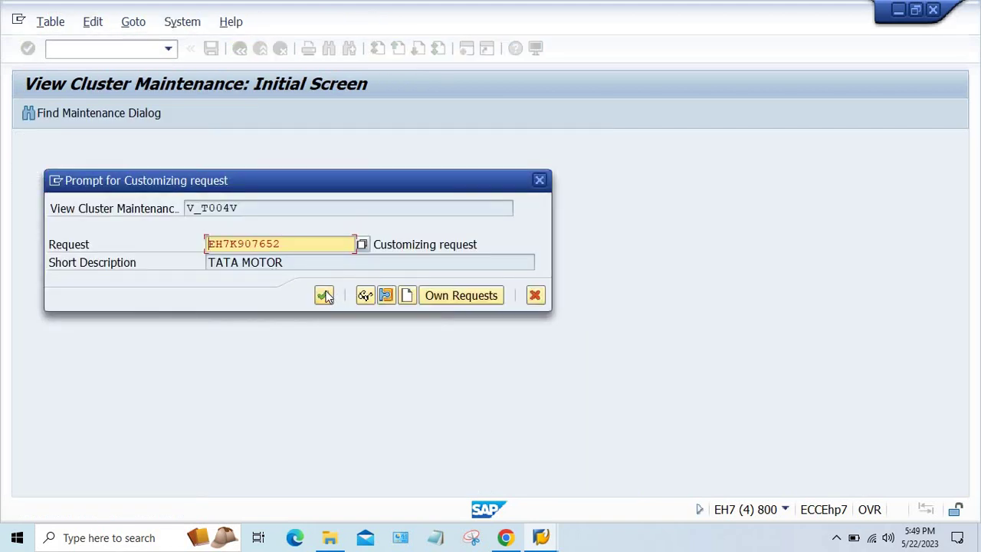
left_click(324, 295)
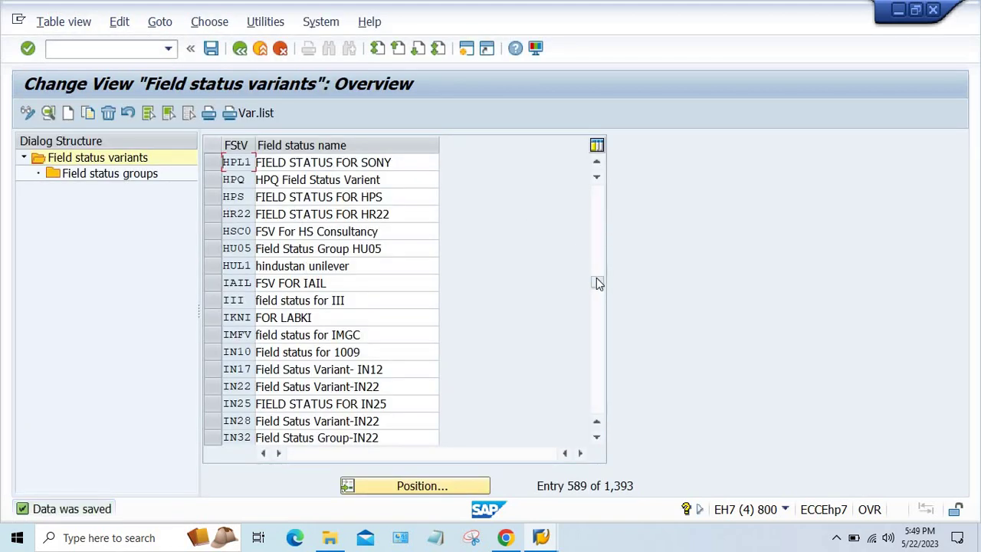
- Copy field status variant 0001 as HP77, including all dependent entries
left_click_drag(598, 213, 598, 192)
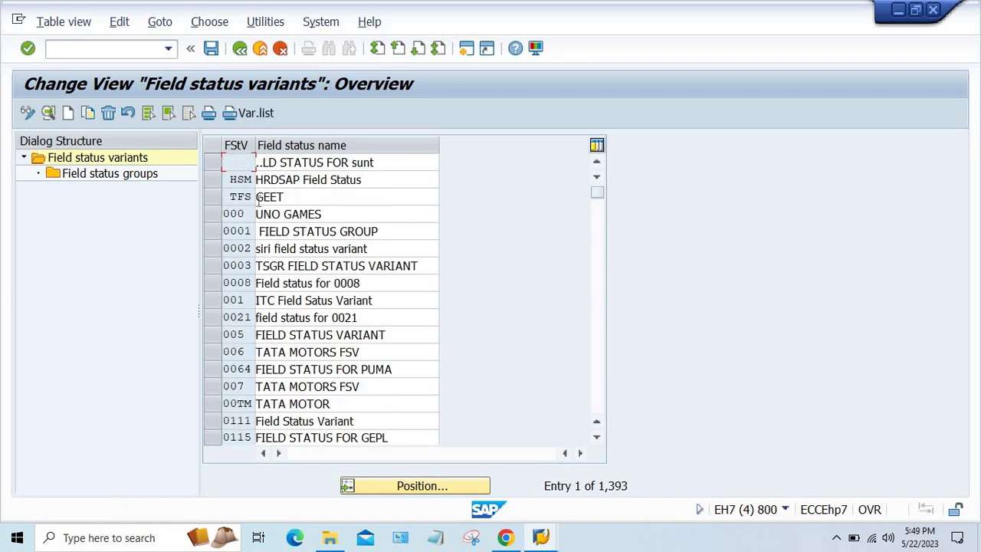
left_click(210, 231)
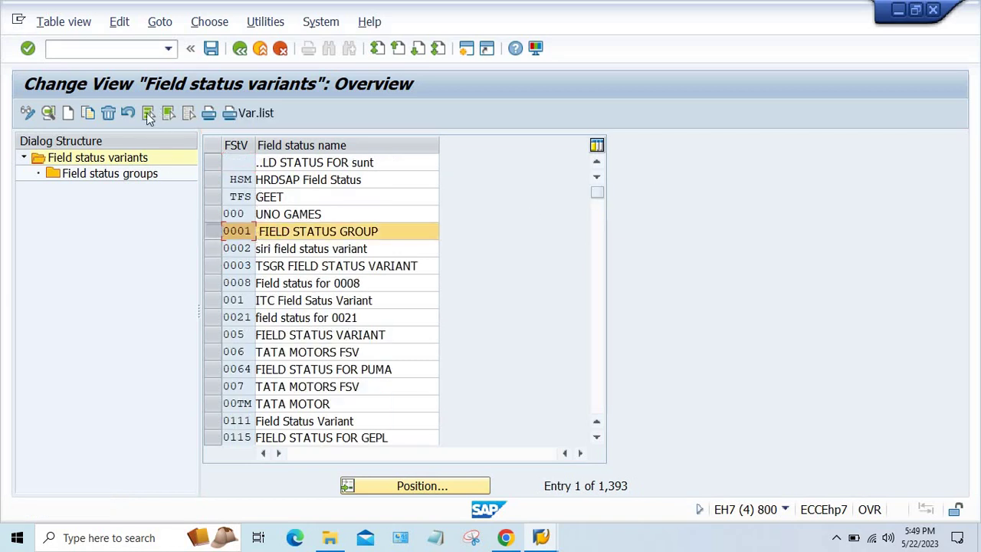
key("F6")
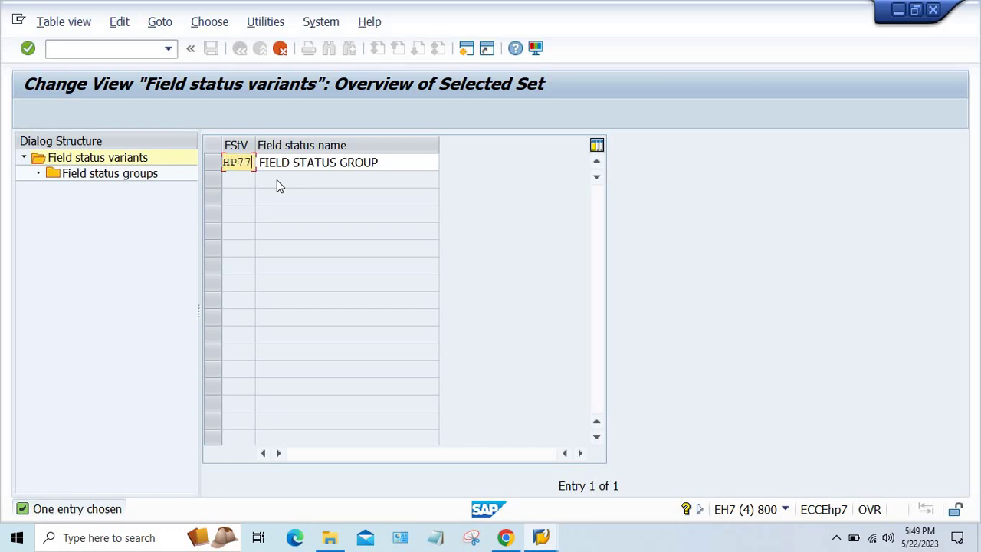
key("Return")
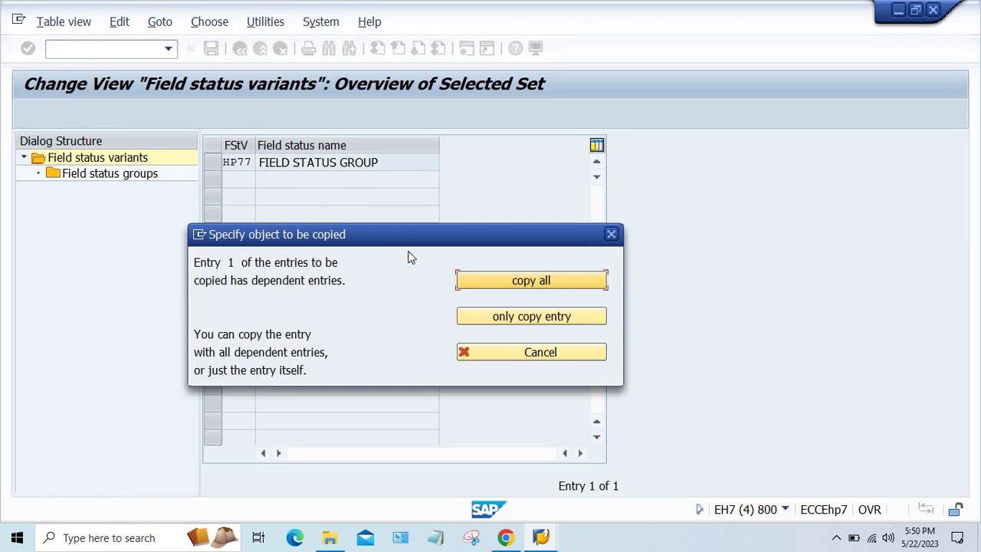
left_click(521, 284)
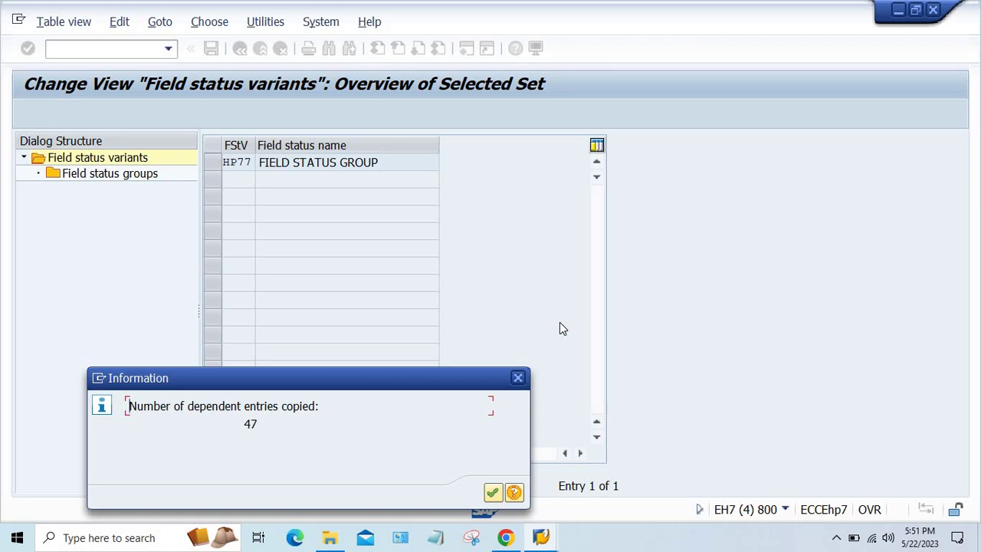
left_click(492, 493)
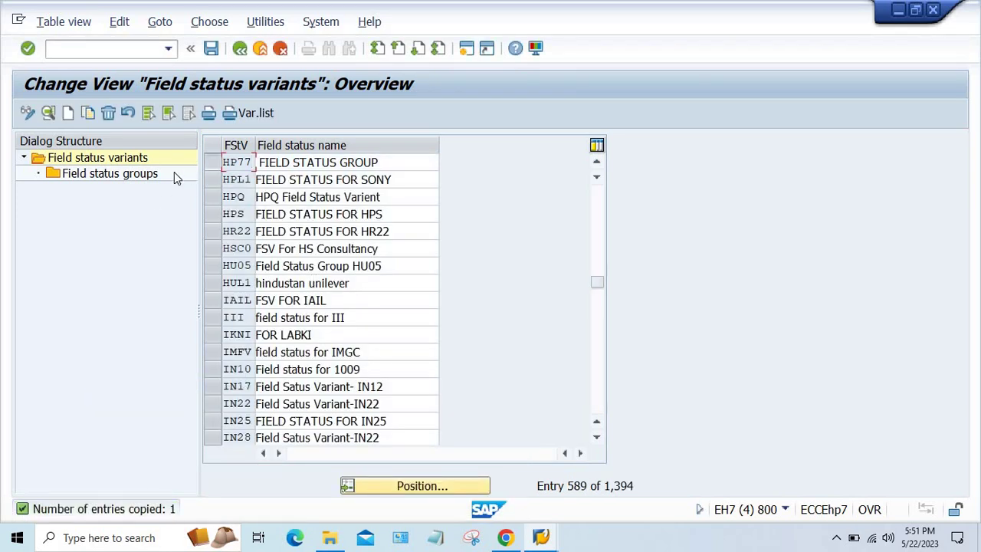
- Delete group EGL from the field status groups of variant HP77 and save
double_click(108, 174)
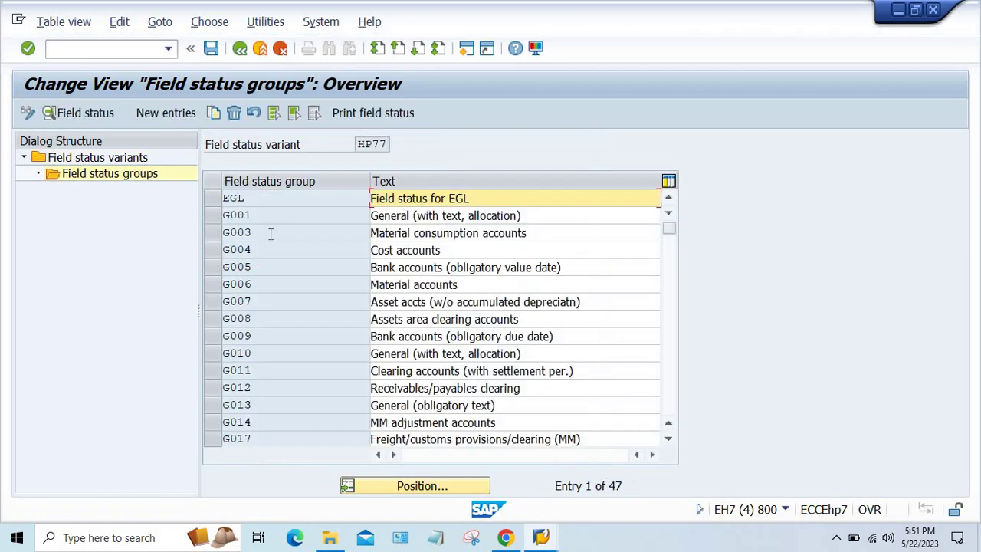
left_click(213, 201)
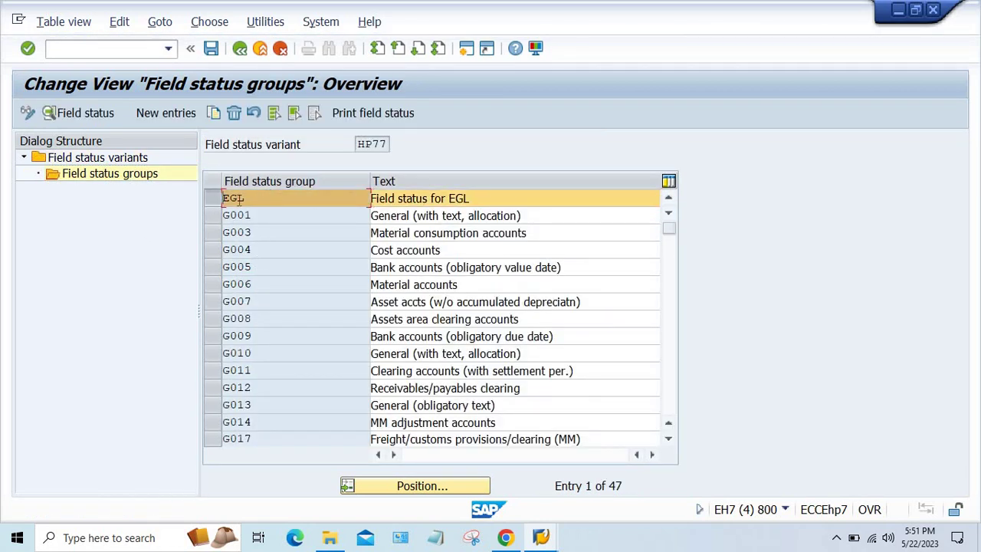
left_click(233, 114)
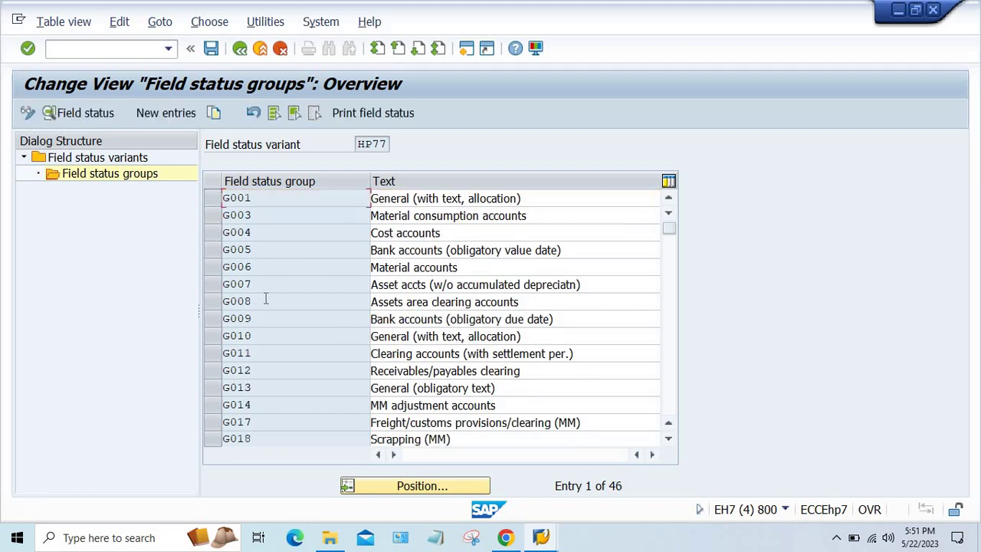
key("ctrl+s")
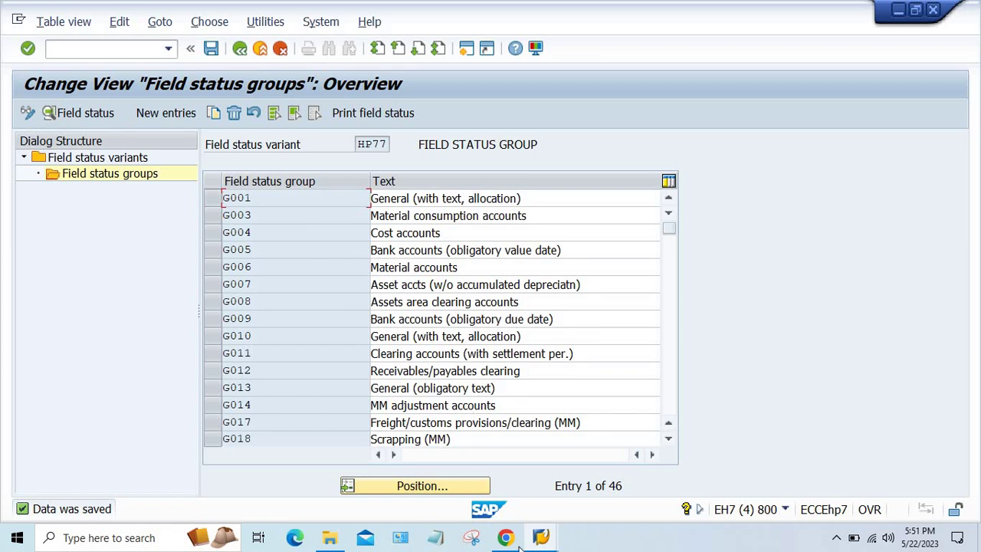
- Copy field status group G001 of variant HP77 as group HP77 with the text TEST FSG
left_click(261, 213)
scroll(264, 349, "down", 4)
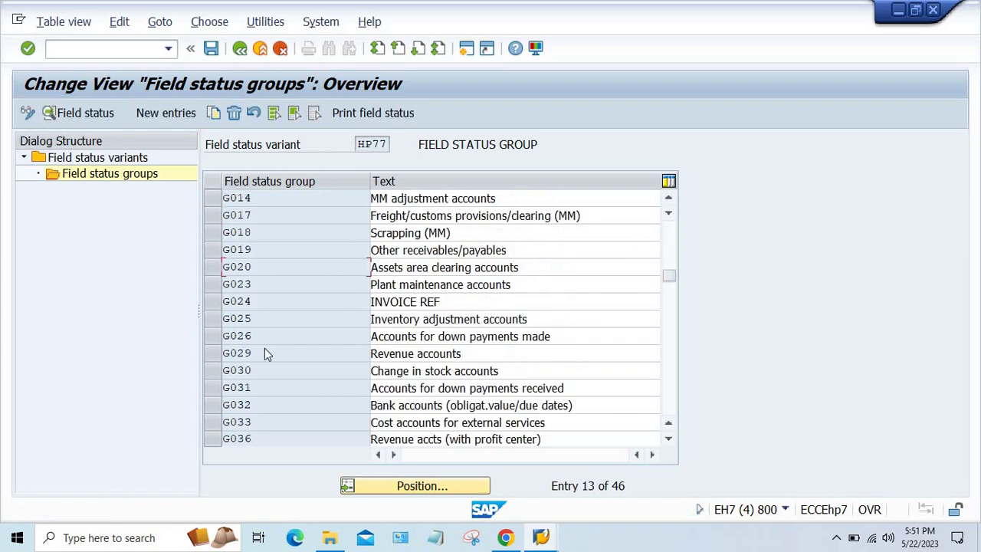
scroll(264, 348, "up", 4)
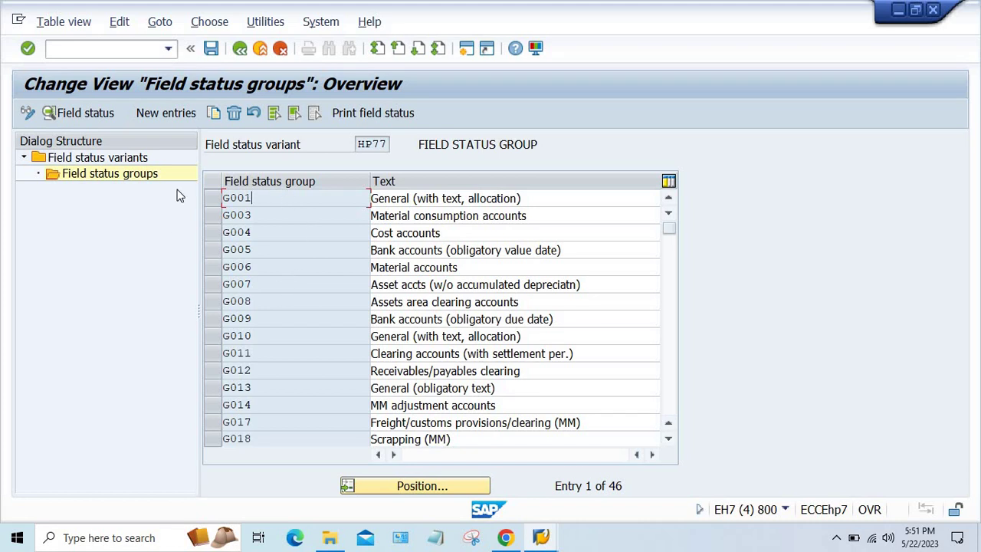
left_click(213, 198)
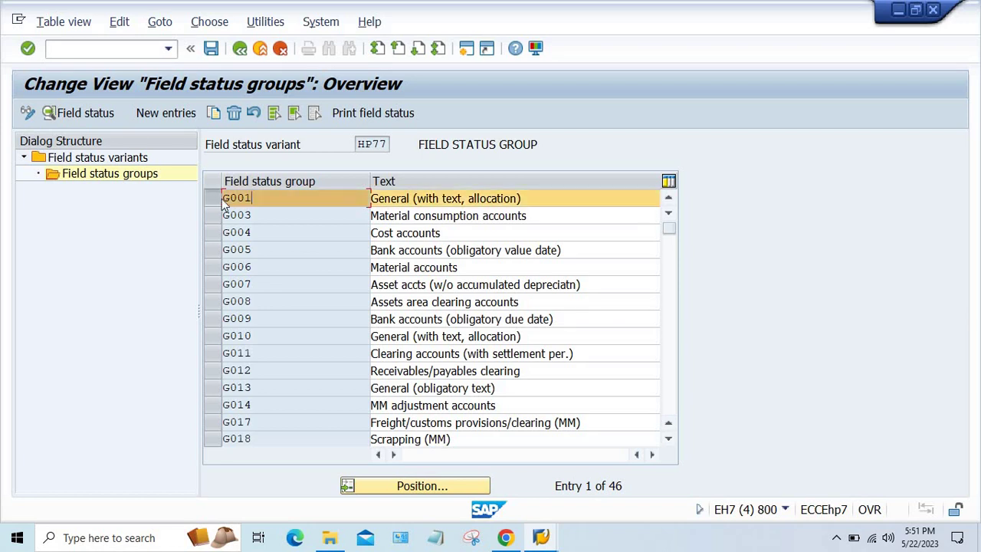
left_click(213, 114)
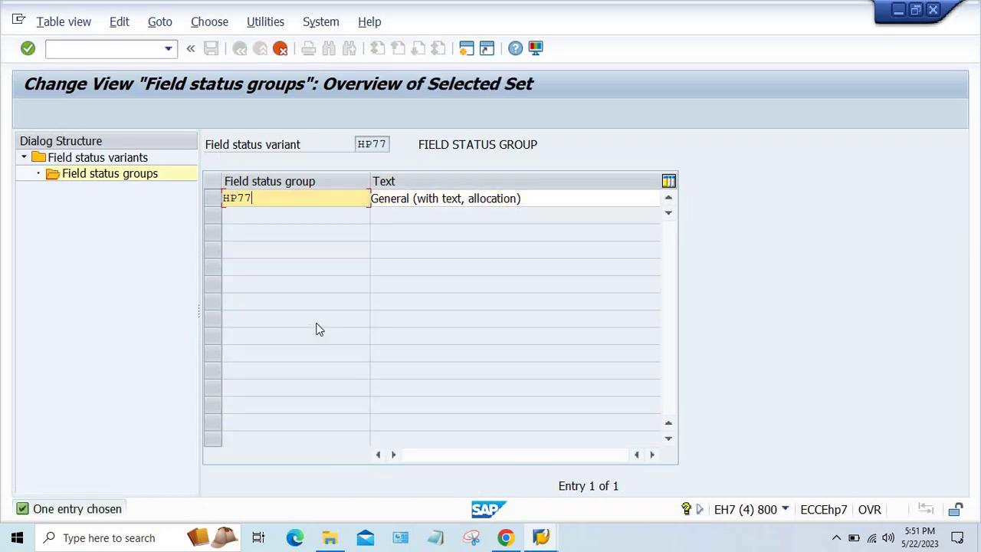
key("Tab")
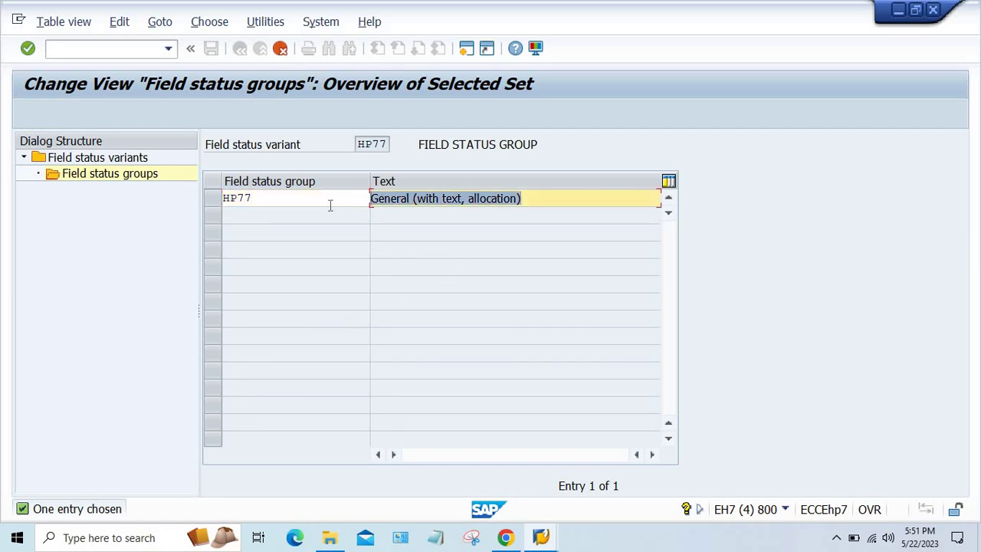
type("TEST")
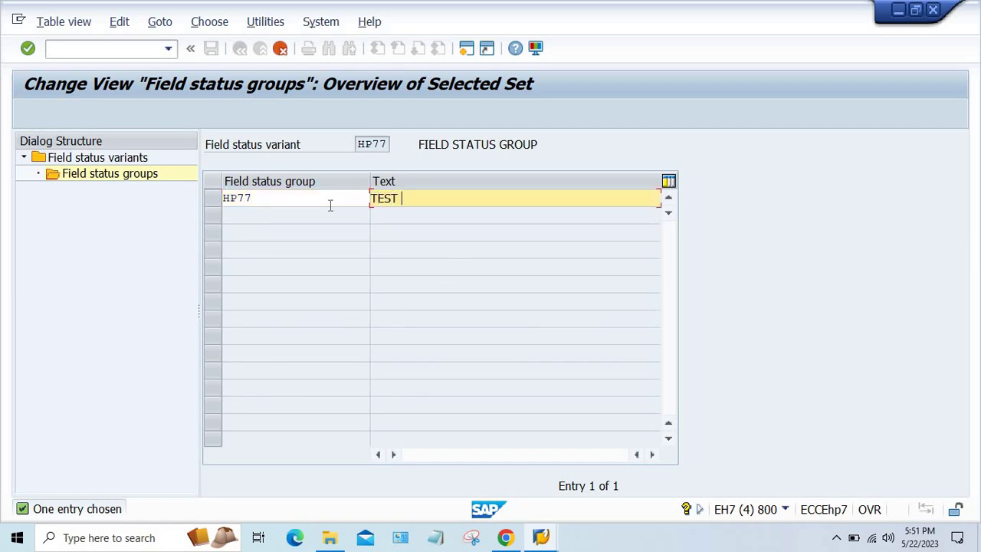
type(" FG")
key("BackSpace")
key("Return")
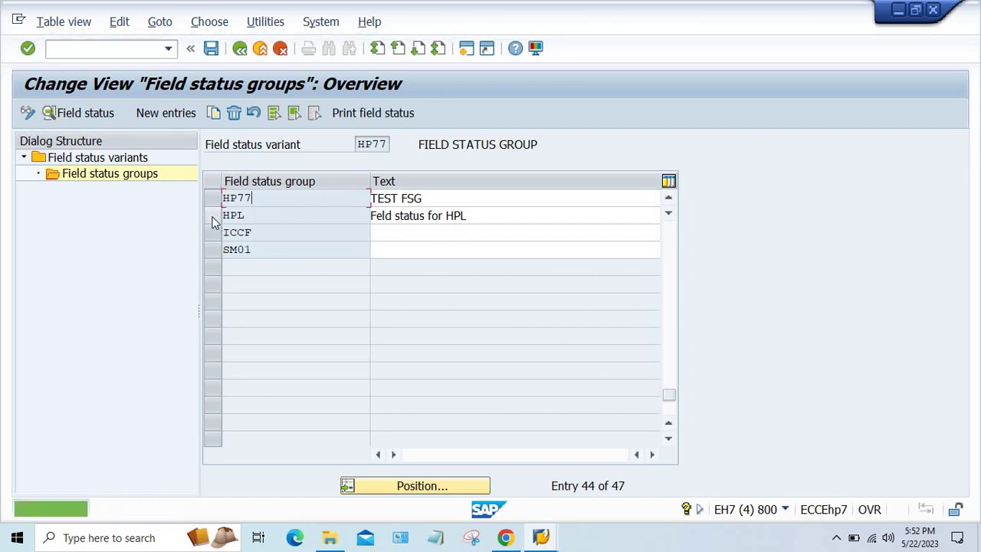
- Delete field status groups HPL, ICCF and SM01 from variant HP77 and save
left_click_drag(213, 216, 211, 251)
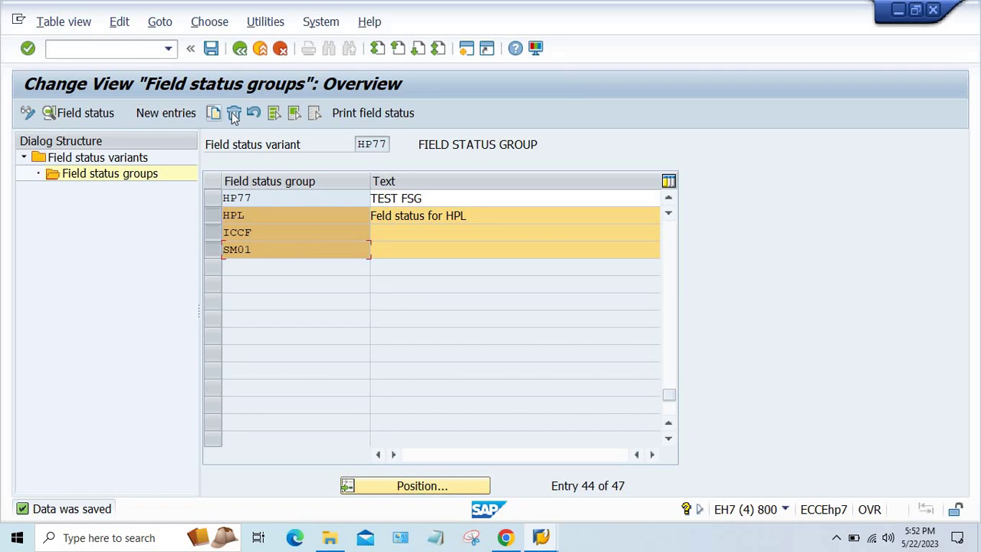
left_click(234, 112)
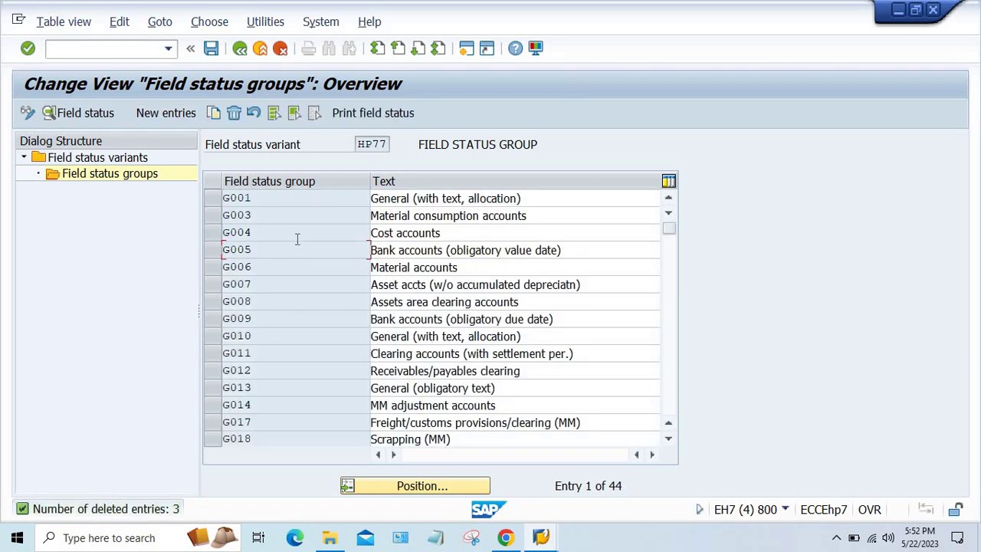
key("ctrl+s")
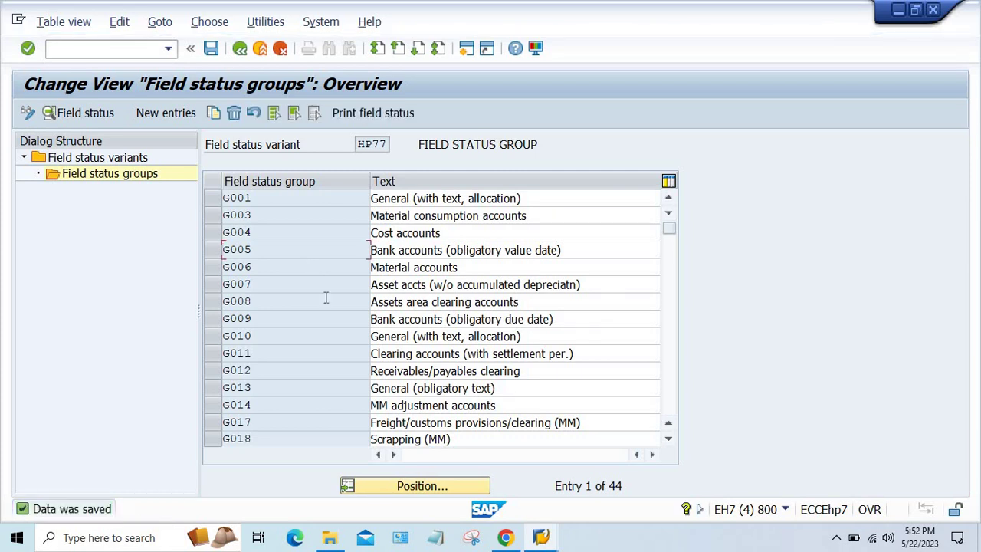
- Return to the field status variants, change the name of HP77 to FIELD STATUS VARIANT, and save
mouse_move(550, 528)
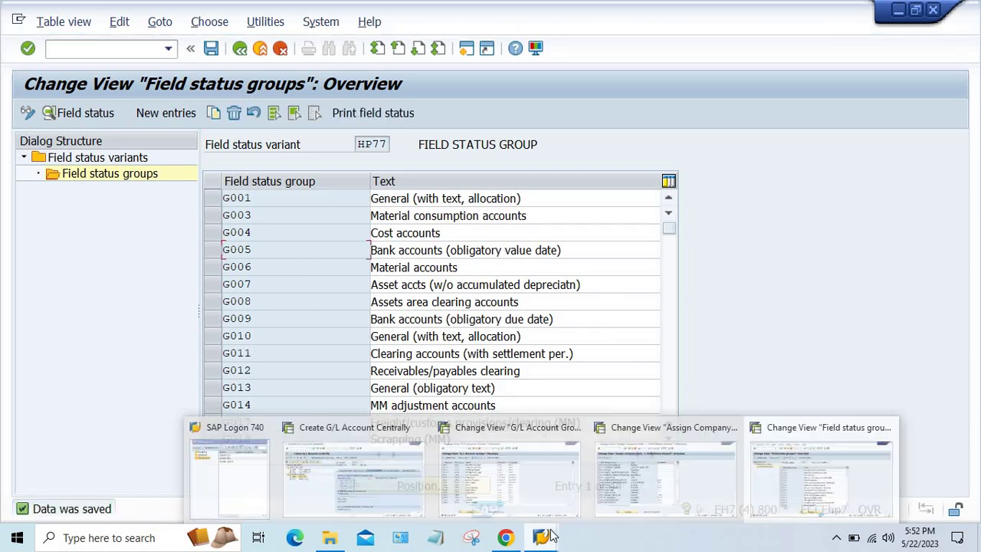
left_click(785, 493)
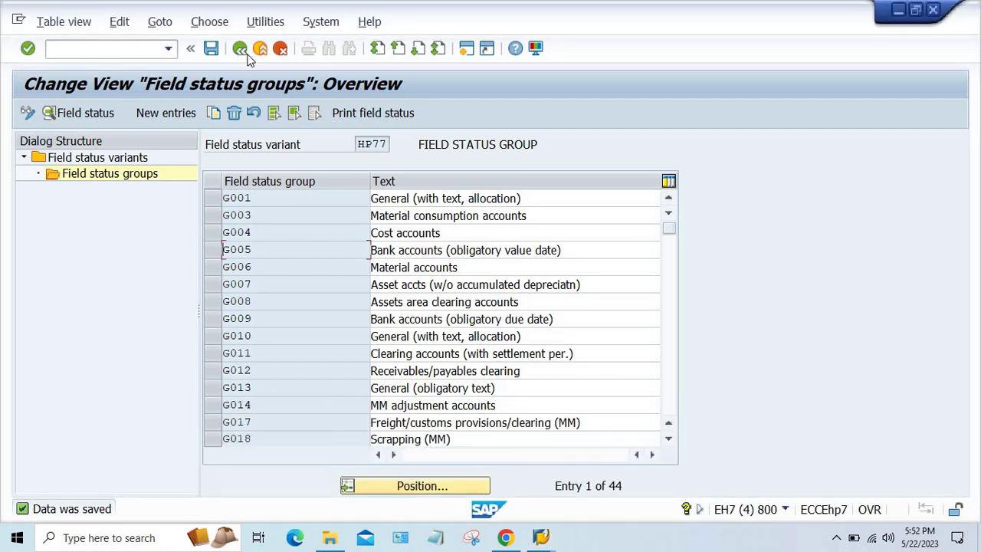
key("F3")
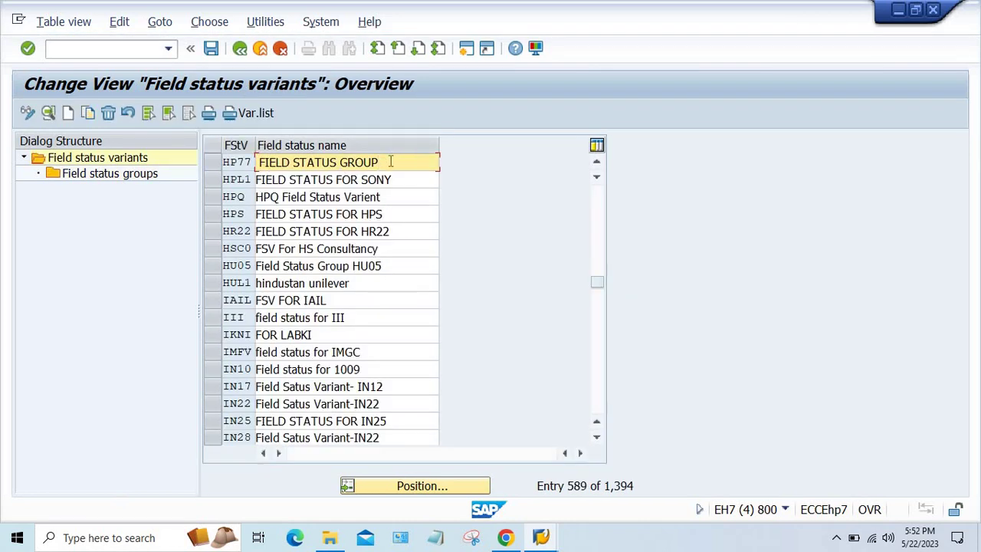
left_click(391, 162)
key("BackSpace")
key("BackSpace")
key("BackSpace")
key("BackSpace")
key("BackSpace")
type("VARIANT")
key("ctrl+s")
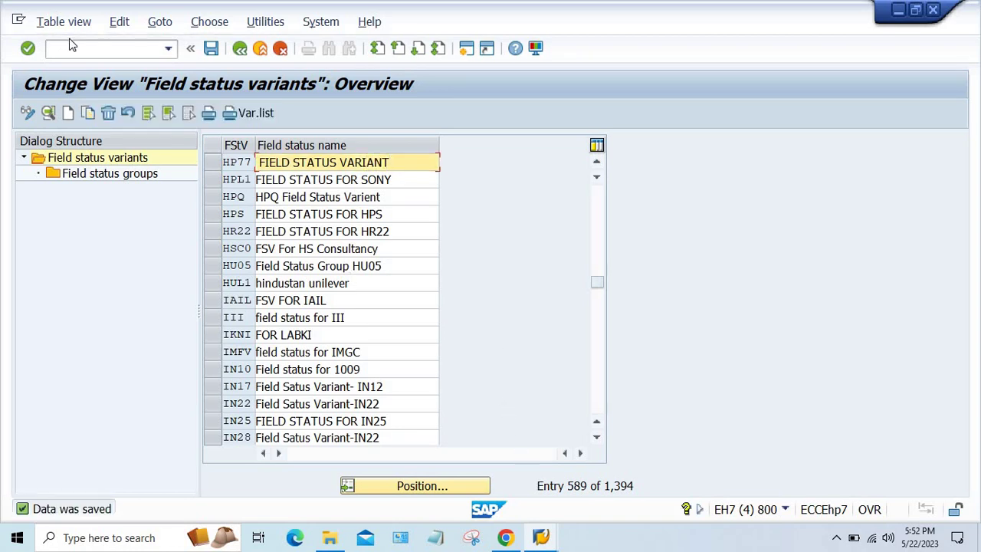
- Switch to the company code assignment session and assign field status variant HP77 to company code HP08
mouse_move(541, 537)
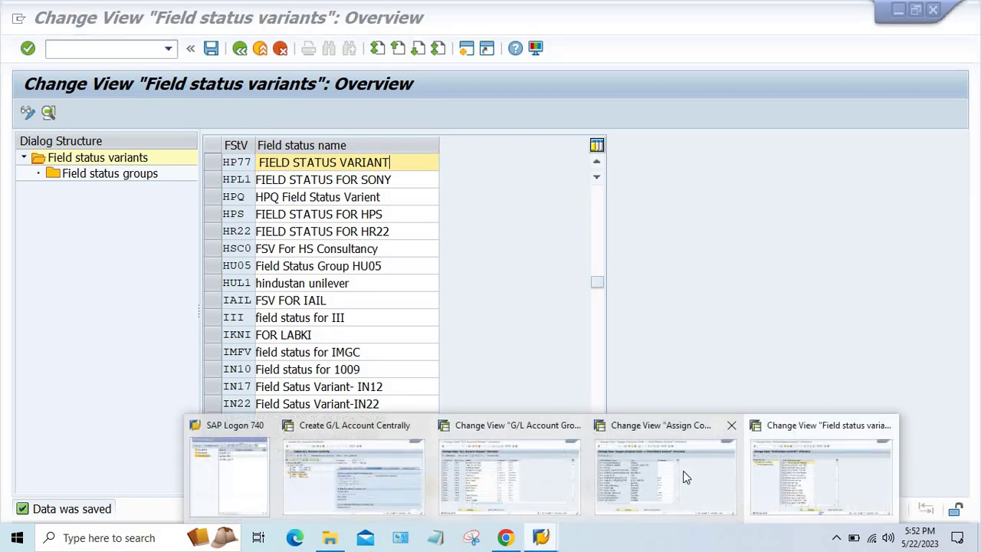
left_click(708, 478)
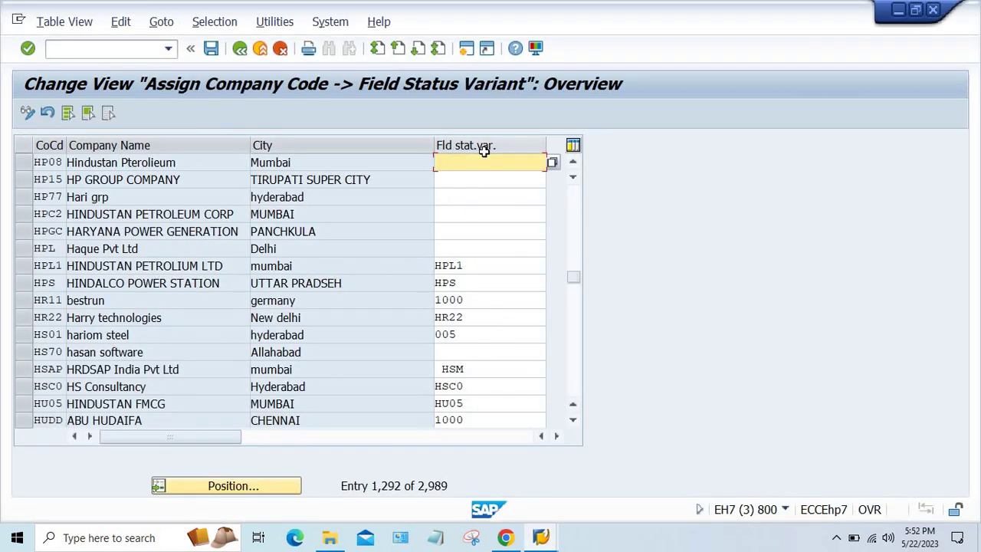
type("HP77")
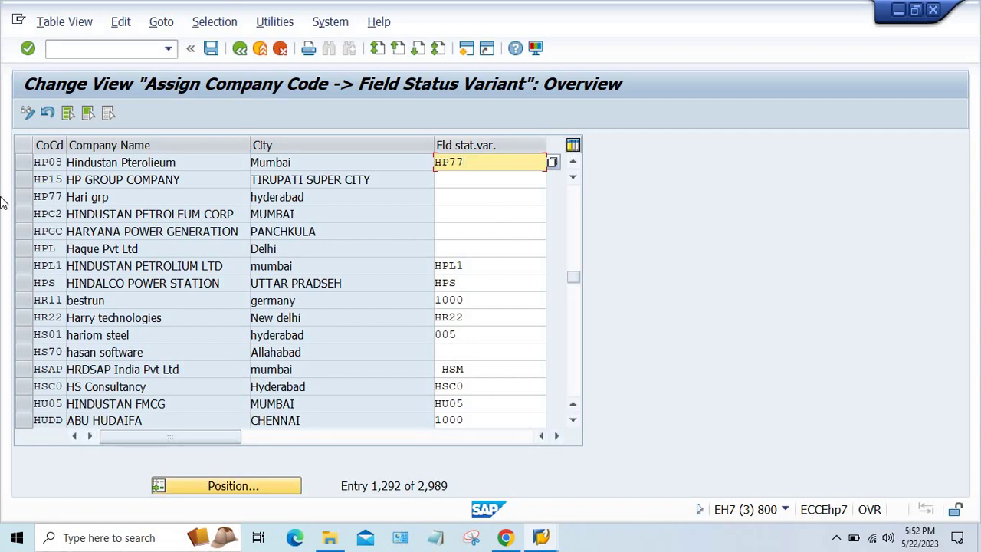
key("Return")
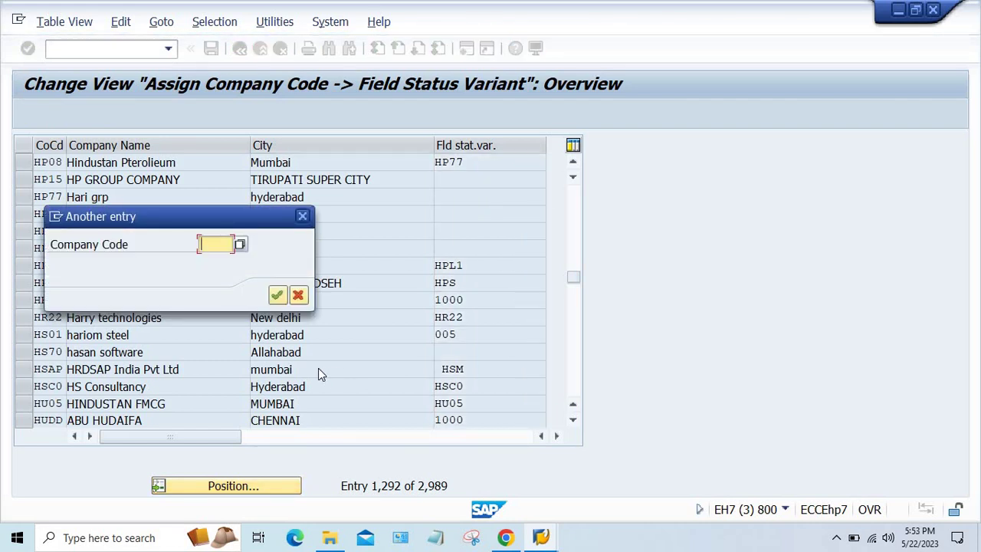
- Find company code HP77 in the assignment list, assign field status variant HP77 to it, and save
type("HP77")
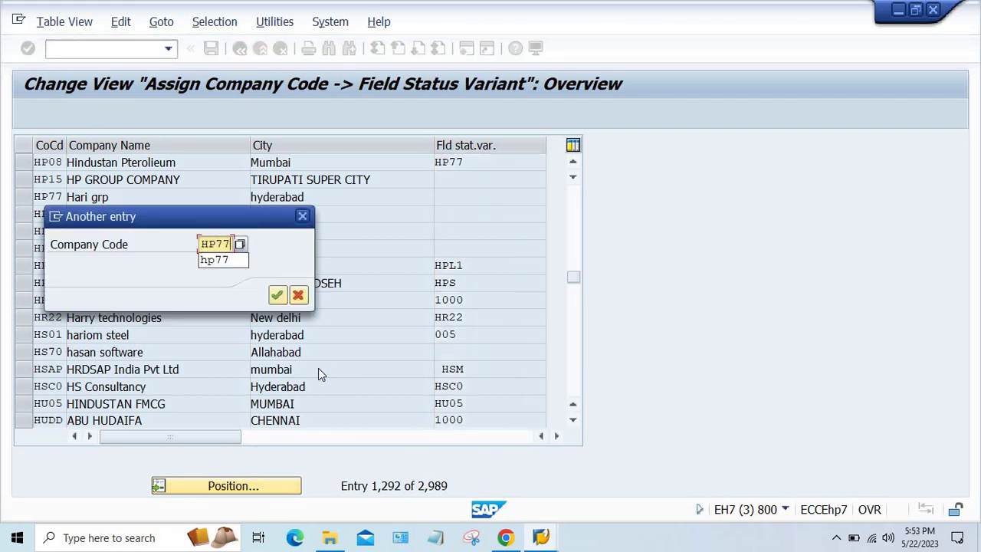
key("Return")
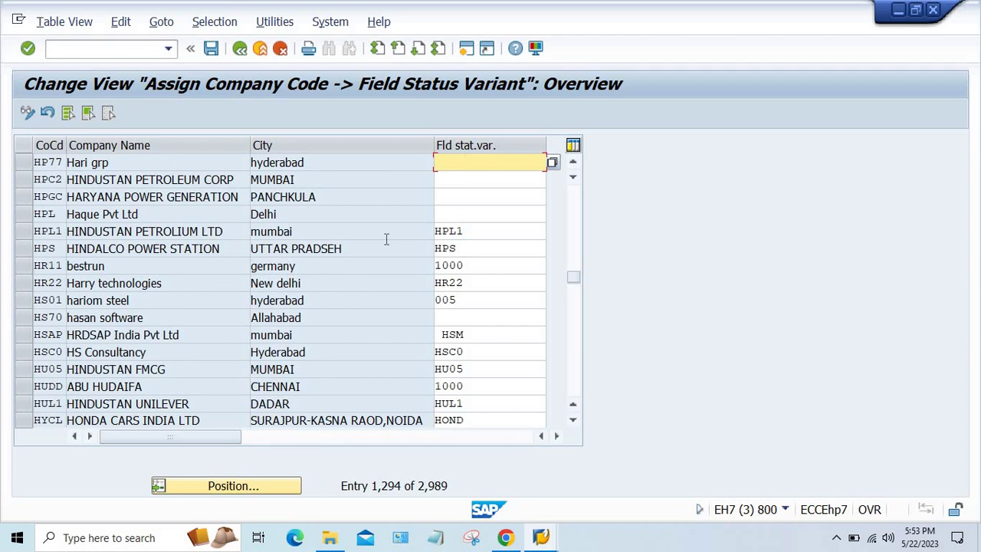
key("Down")
key("Return")
key("ctrl+s")
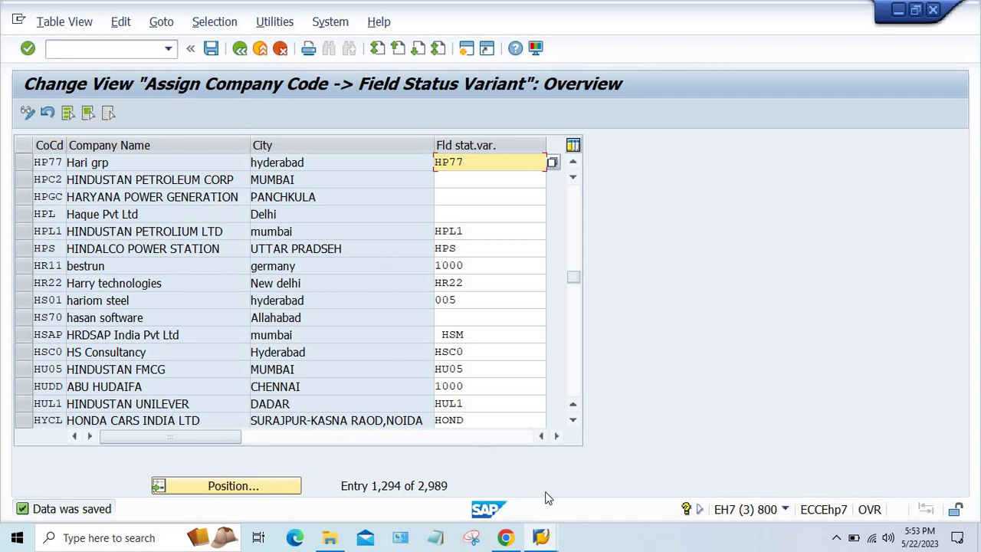
- Switch to the G/L account creation session and revalidate field status group HP77 for account 4002
mouse_move(541, 540)
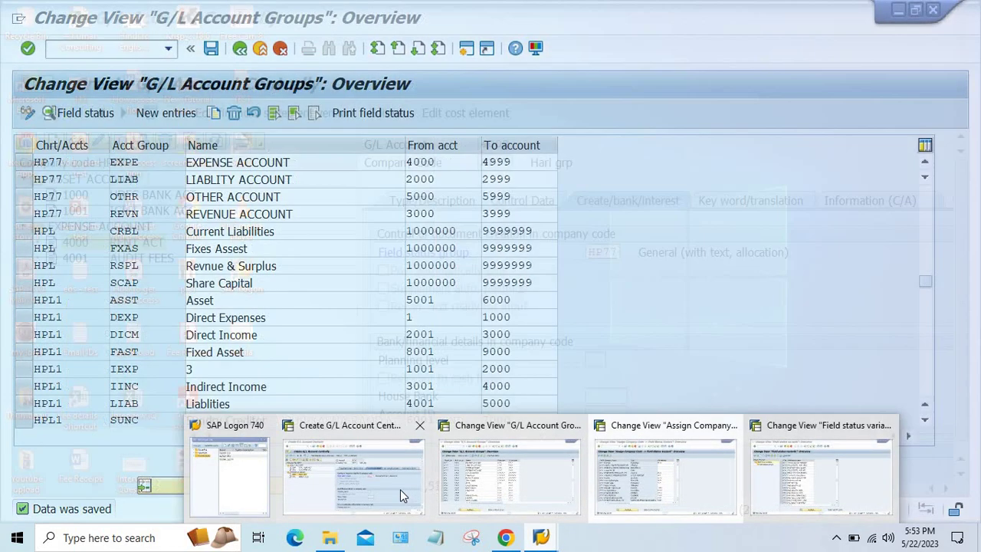
left_click(383, 479)
key("Return")
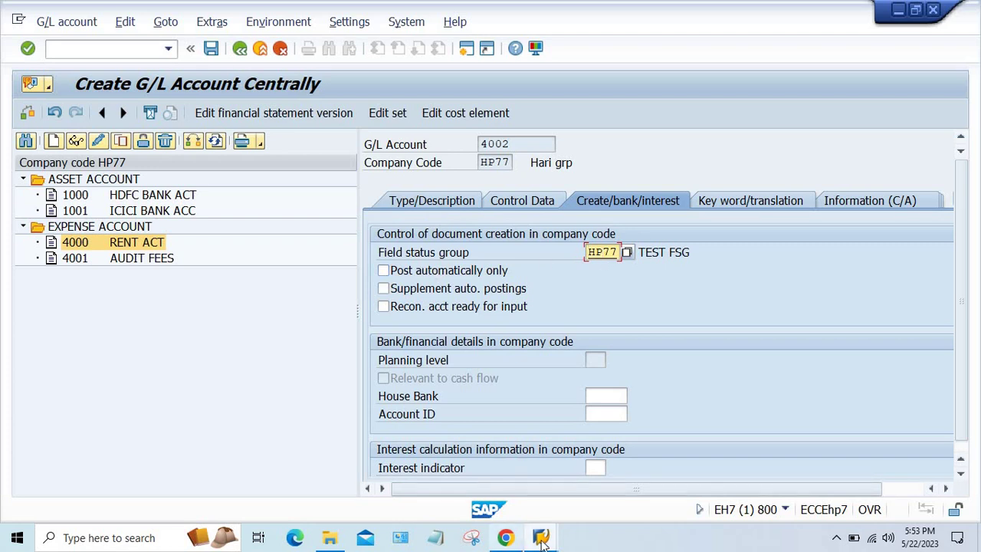
- Switch to the field status variants session, open the groups of variant HP77, and locate group HP77 in the list
mouse_move(541, 539)
left_click(822, 460)
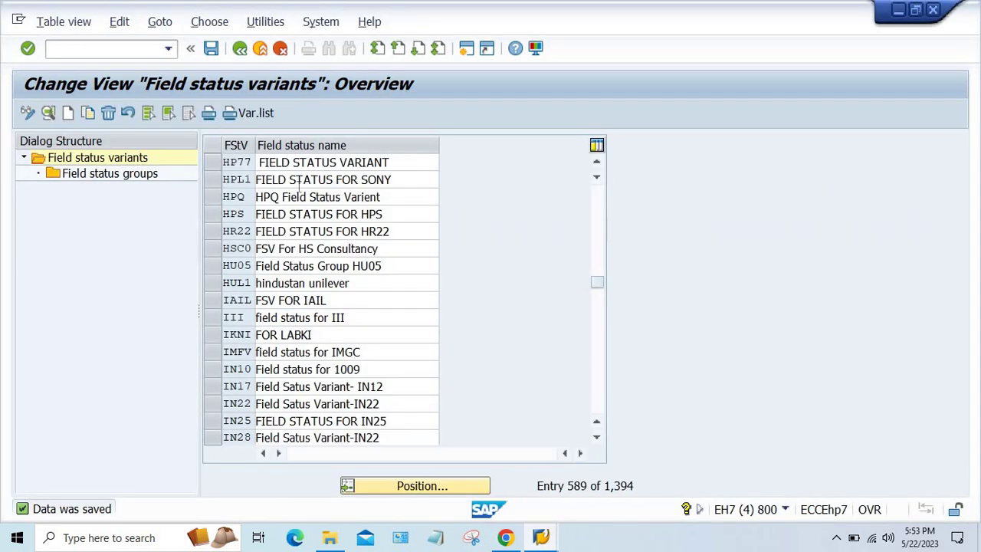
left_click(214, 162)
left_click(122, 175)
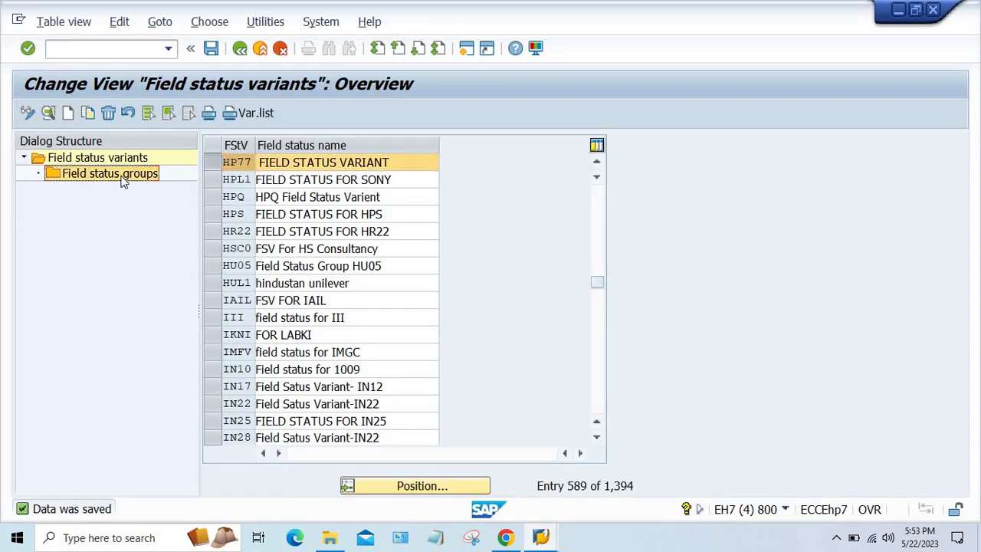
double_click(122, 177)
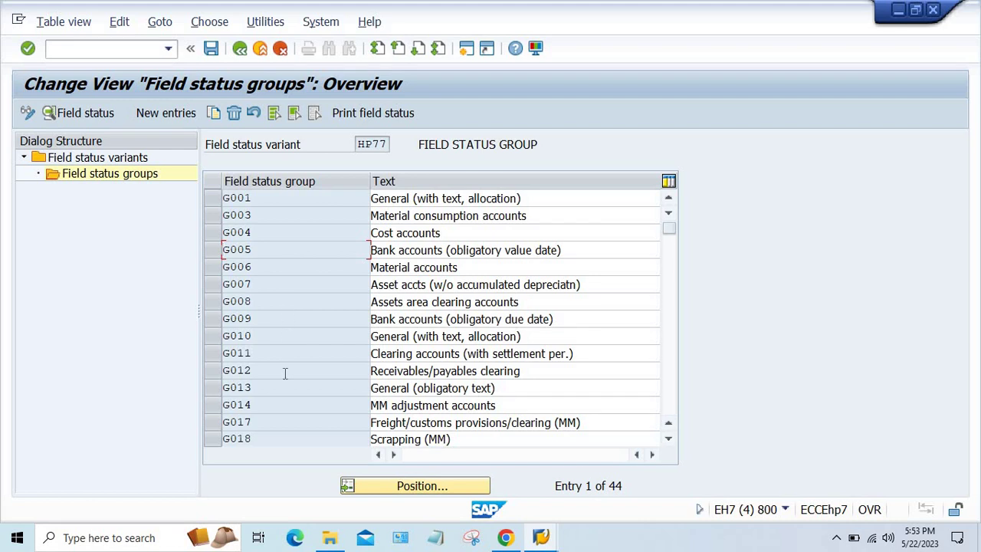
scroll(284, 376, "down", 4)
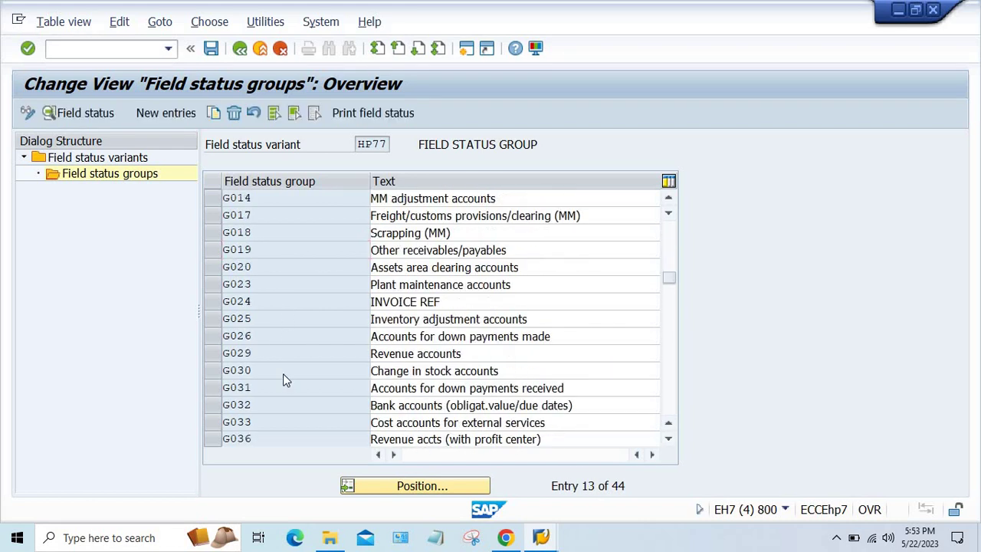
scroll(285, 379, "down", 7)
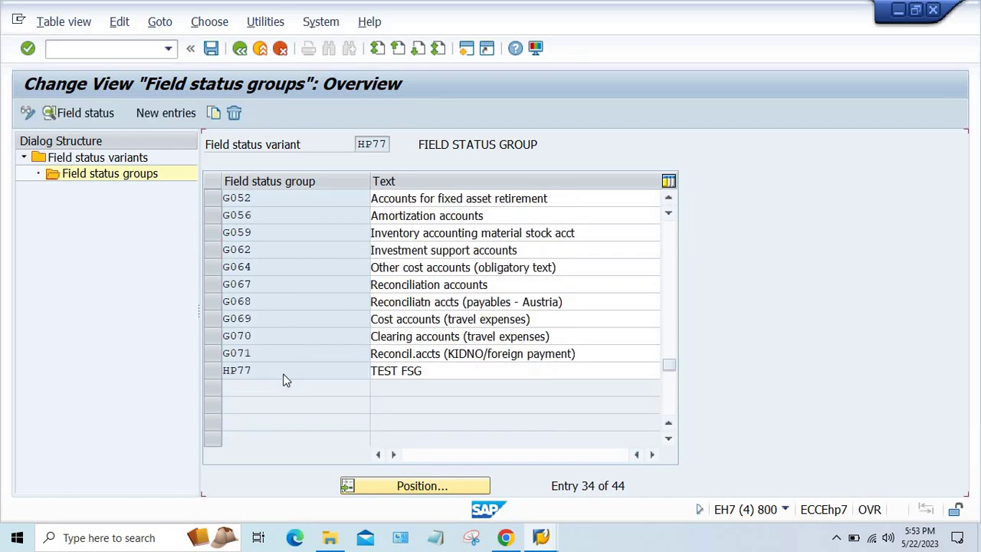
scroll(283, 381, "down", 2)
left_click(277, 267)
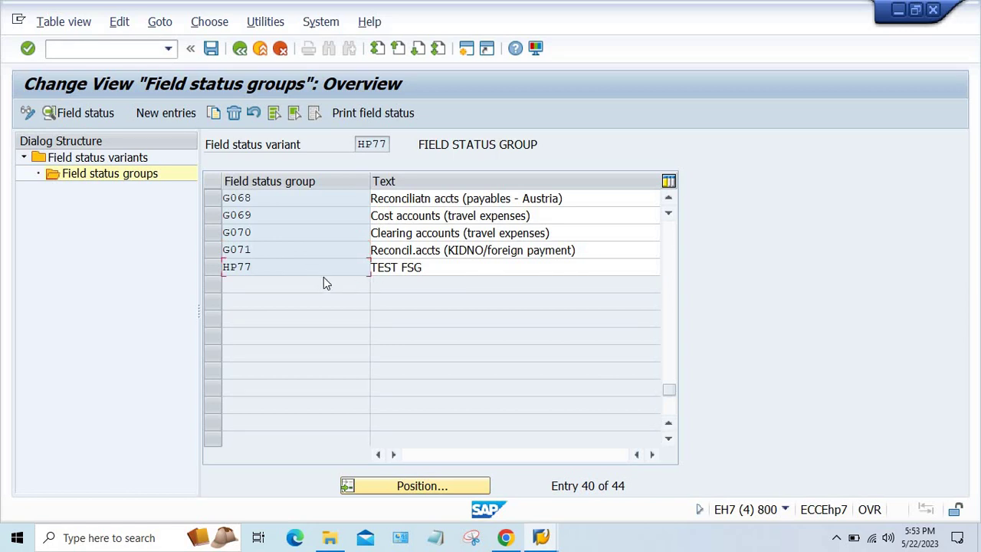
- Return to the G/L account session, save salary account 4002, and highlight its field status group
left_click(541, 537)
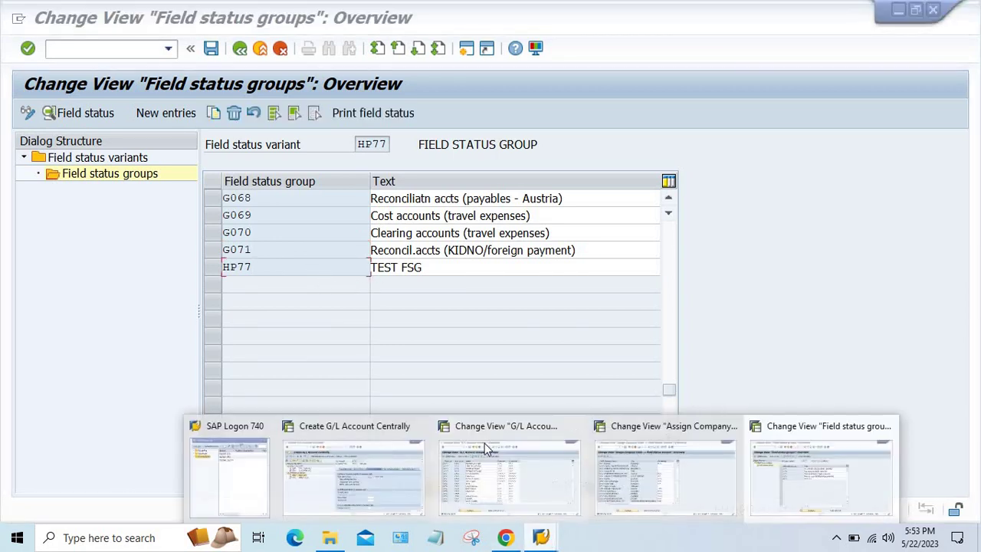
left_click(352, 475)
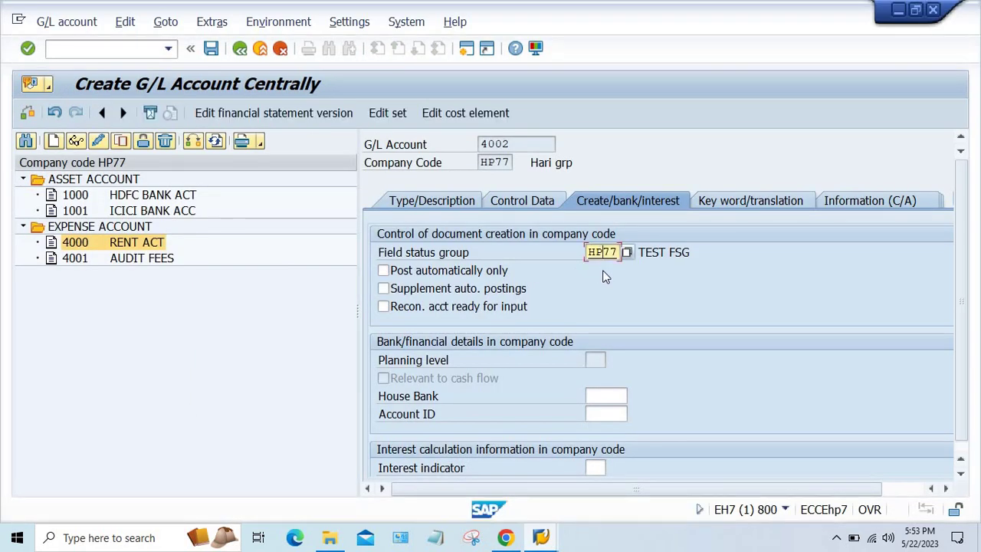
key("ctrl+s")
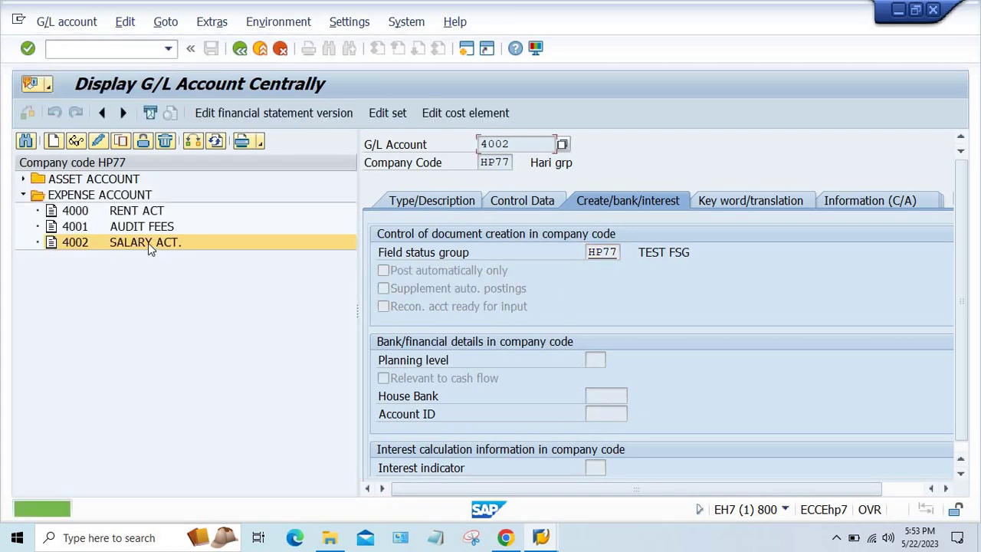
left_click(594, 255)
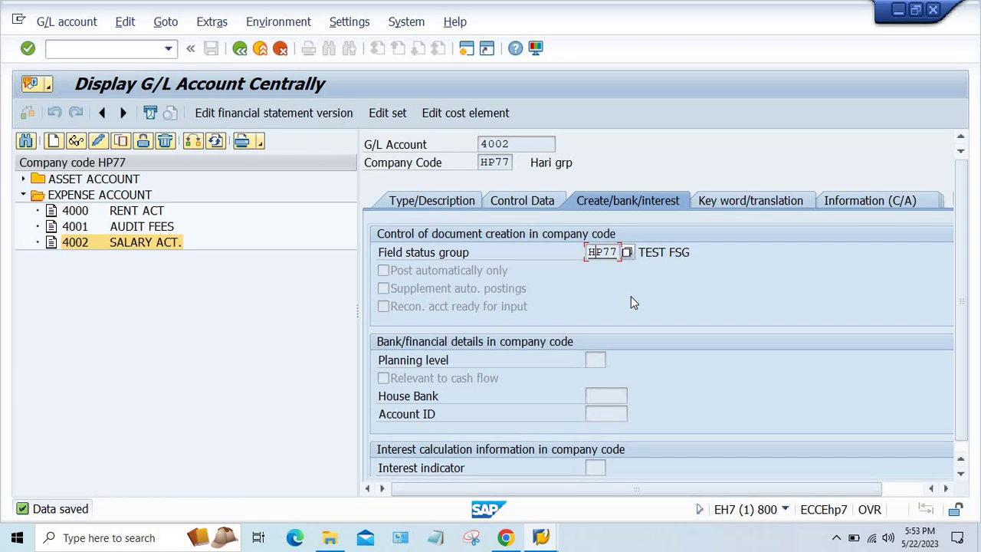
left_click_drag(617, 253, 560, 256)
- Switch back to the field status variants session, review the field status groups of variant HP77, and return to the variants overview
left_click(541, 539)
mouse_move(799, 493)
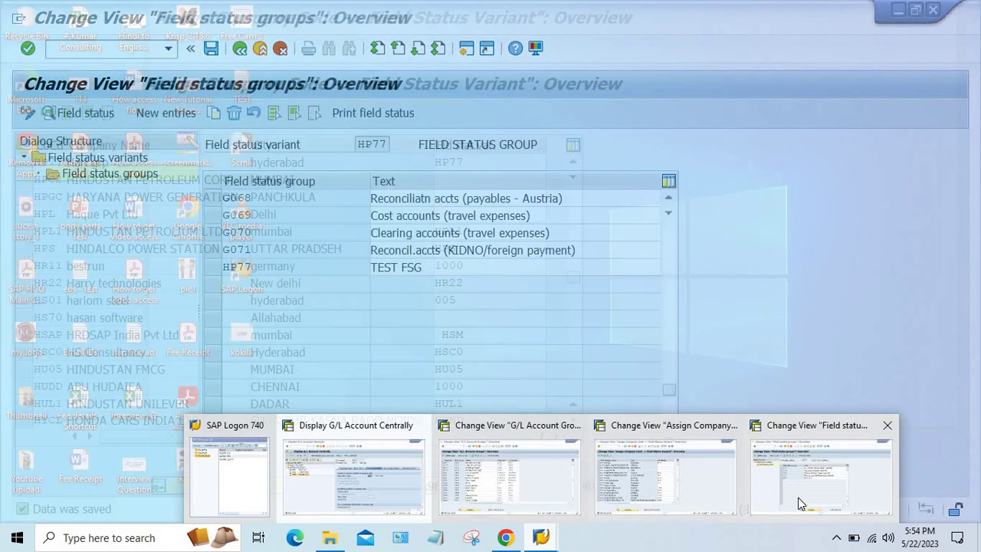
left_click(798, 497)
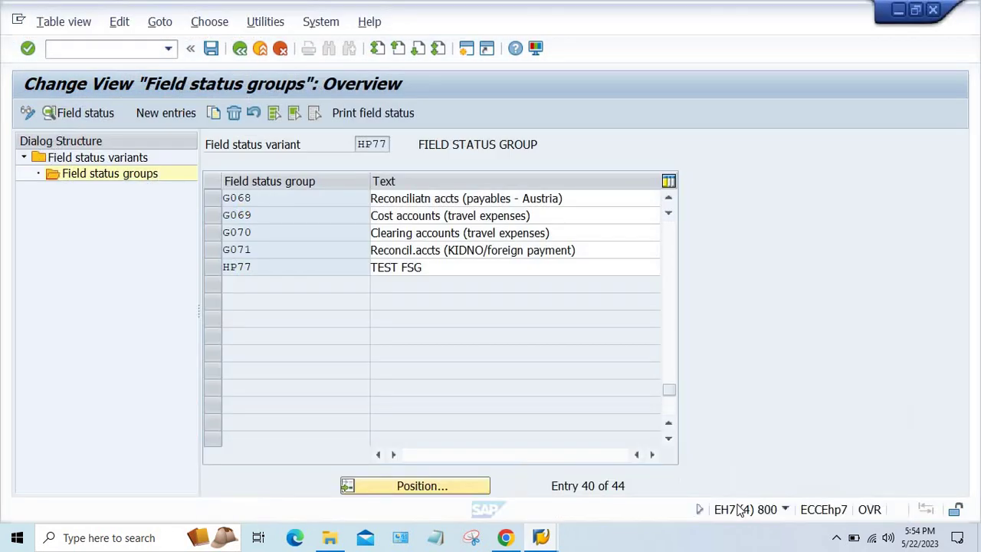
left_click(240, 49)
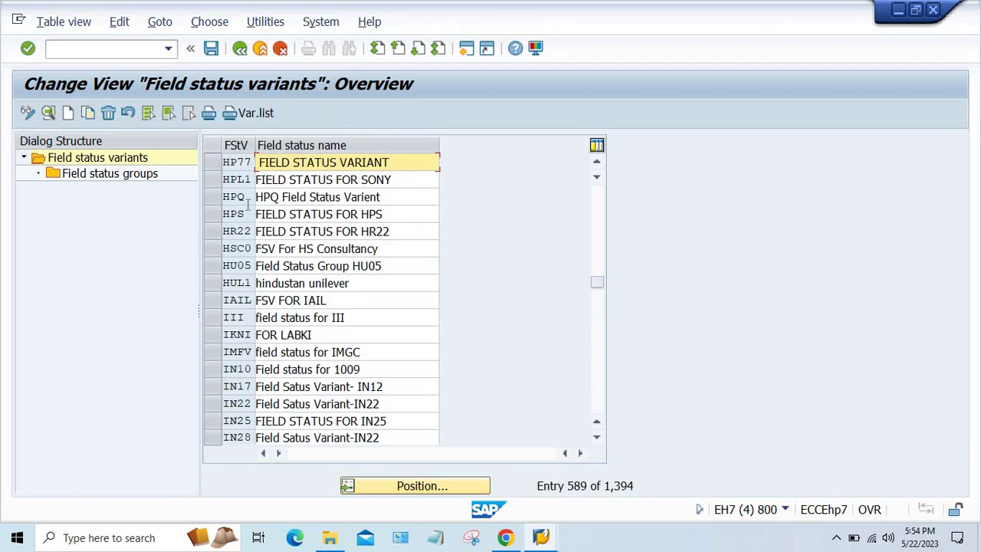
left_click(214, 164)
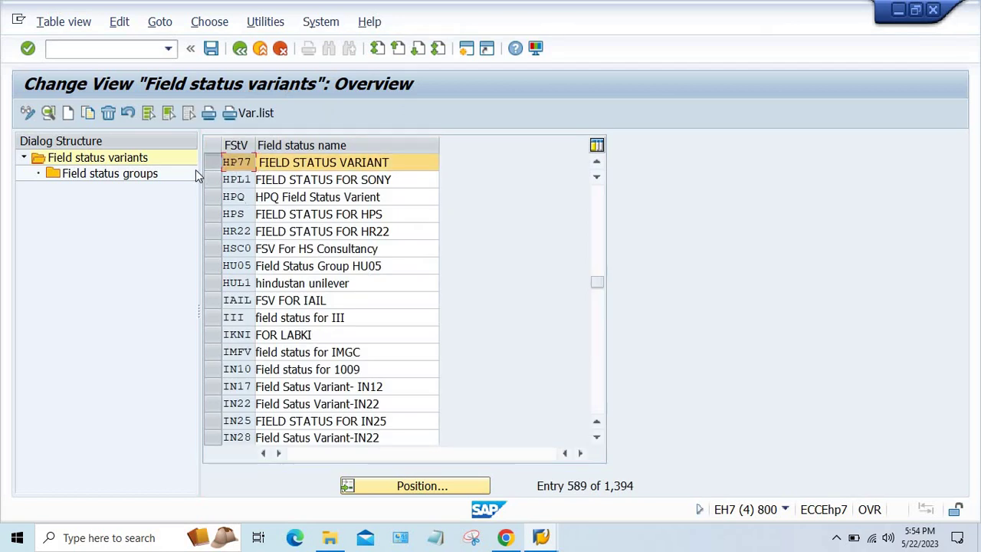
double_click(104, 175)
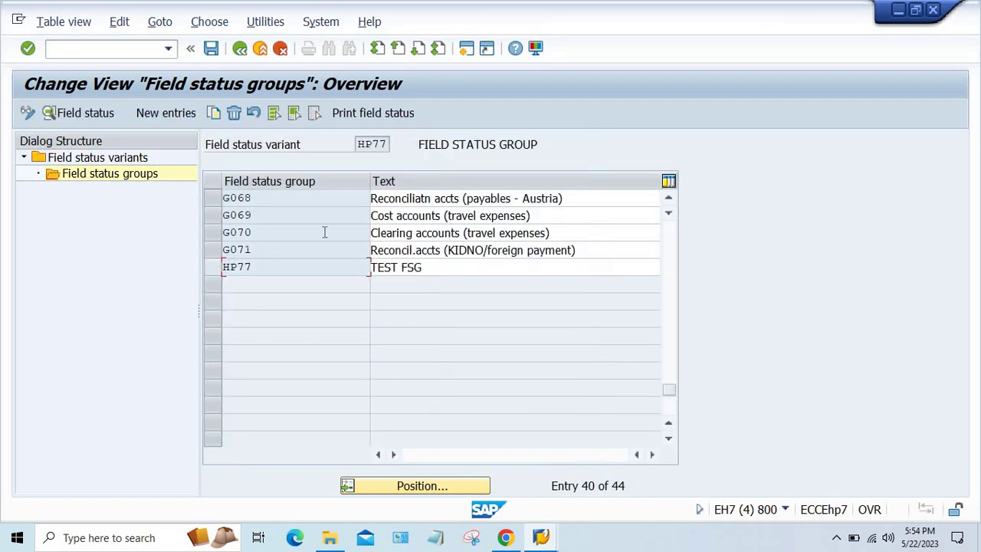
scroll(295, 249, "up", 9)
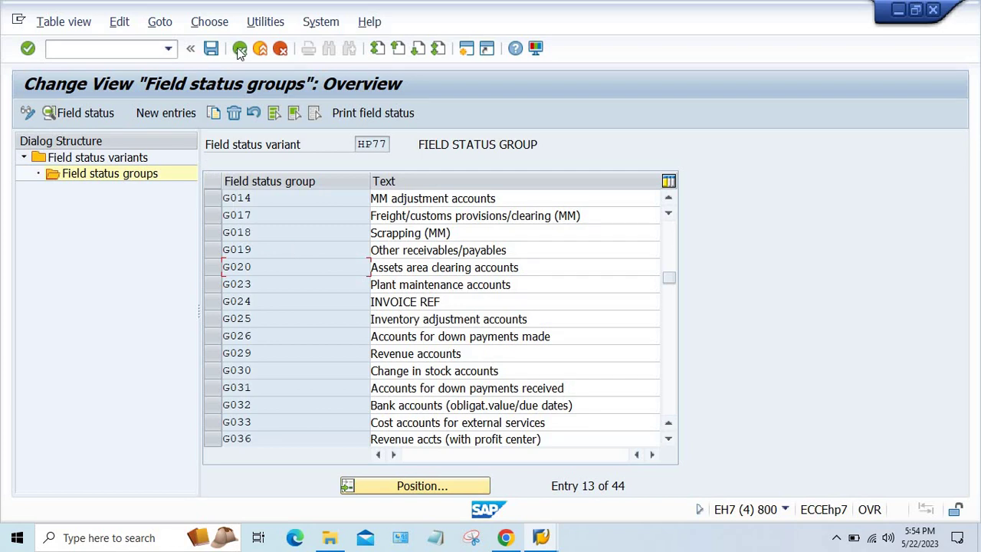
double_click(258, 233)
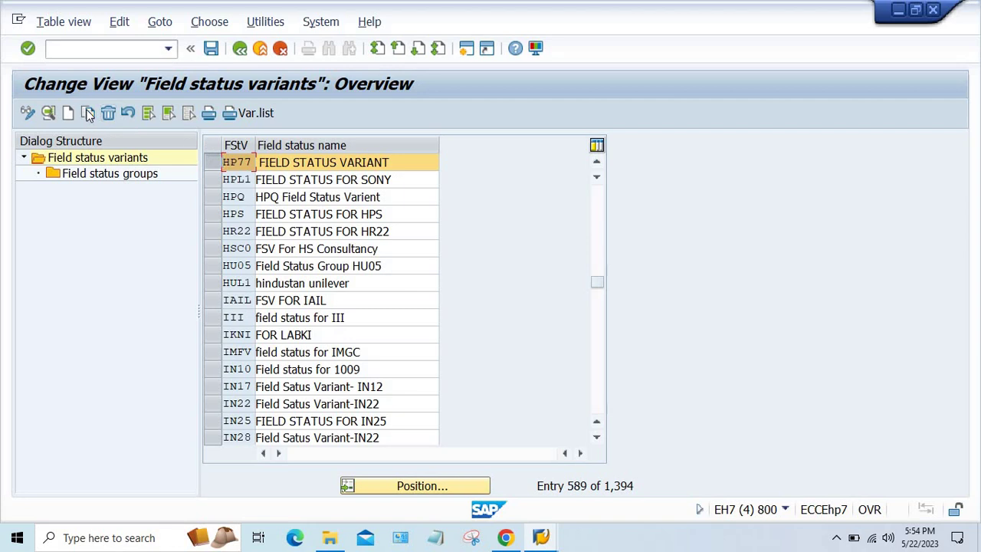
- Try to copy field status variant HP77 as TSTT, and cancel at the choice of copying dependent entries
left_click(87, 112)
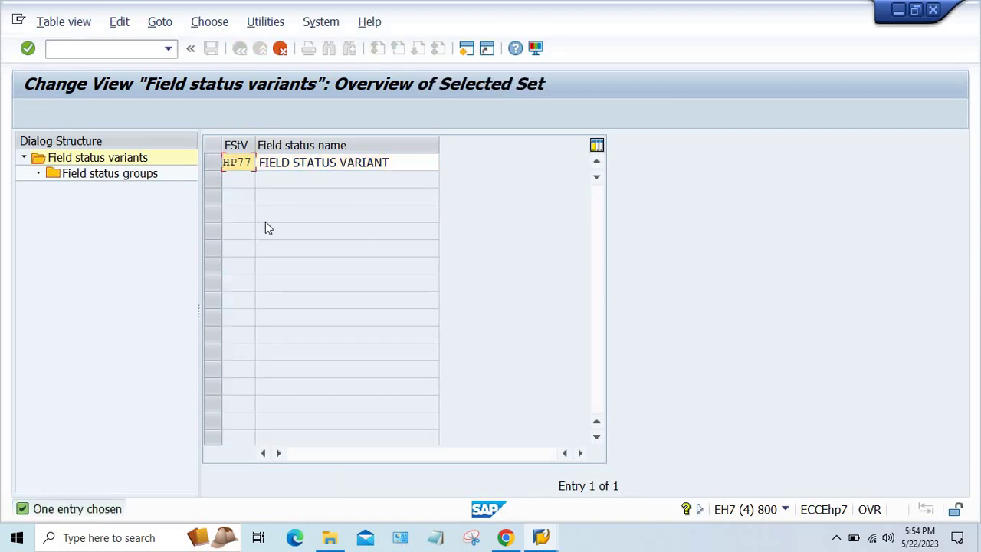
type("TSTT")
key("Return")
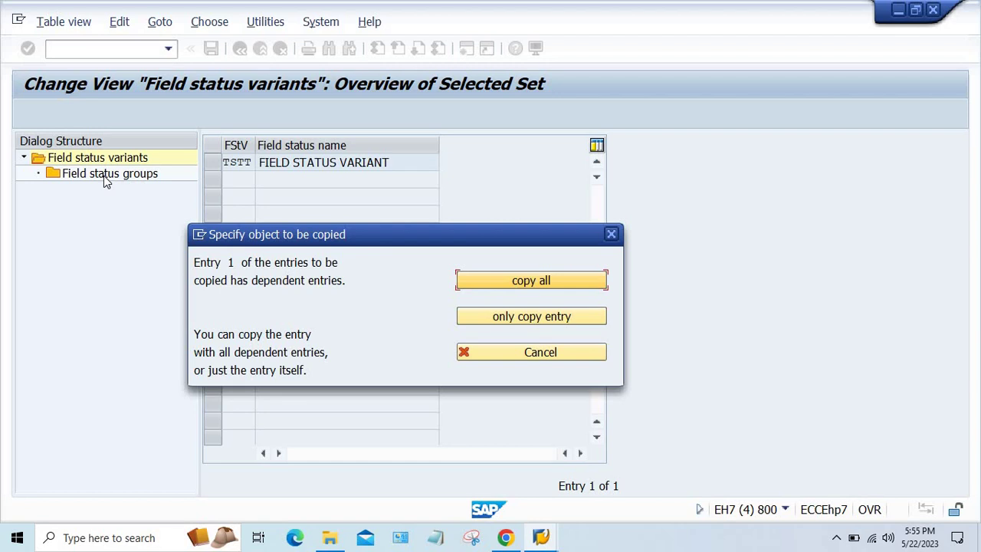
left_click(537, 357)
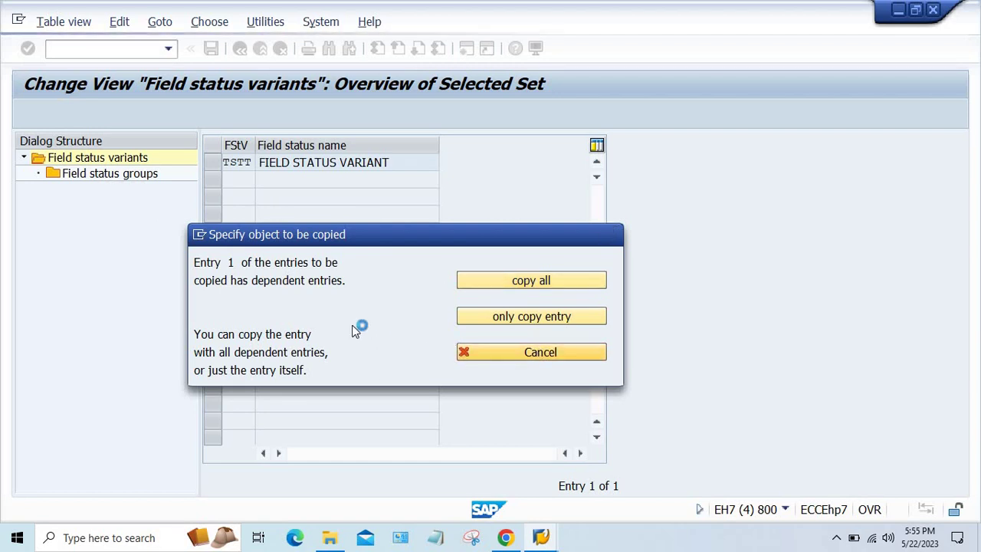